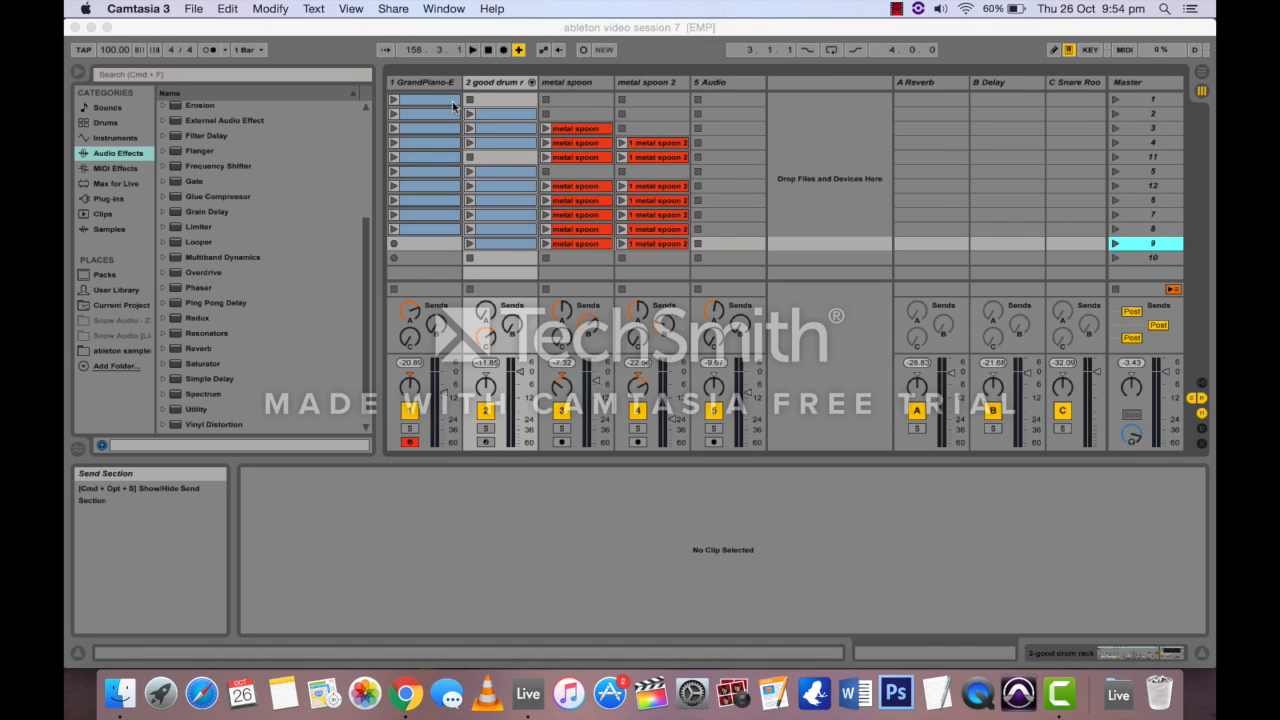
Step: Open the drum rack track's scene 2 clip in the MIDI note editor and enlarge the editor area
click(500, 91)
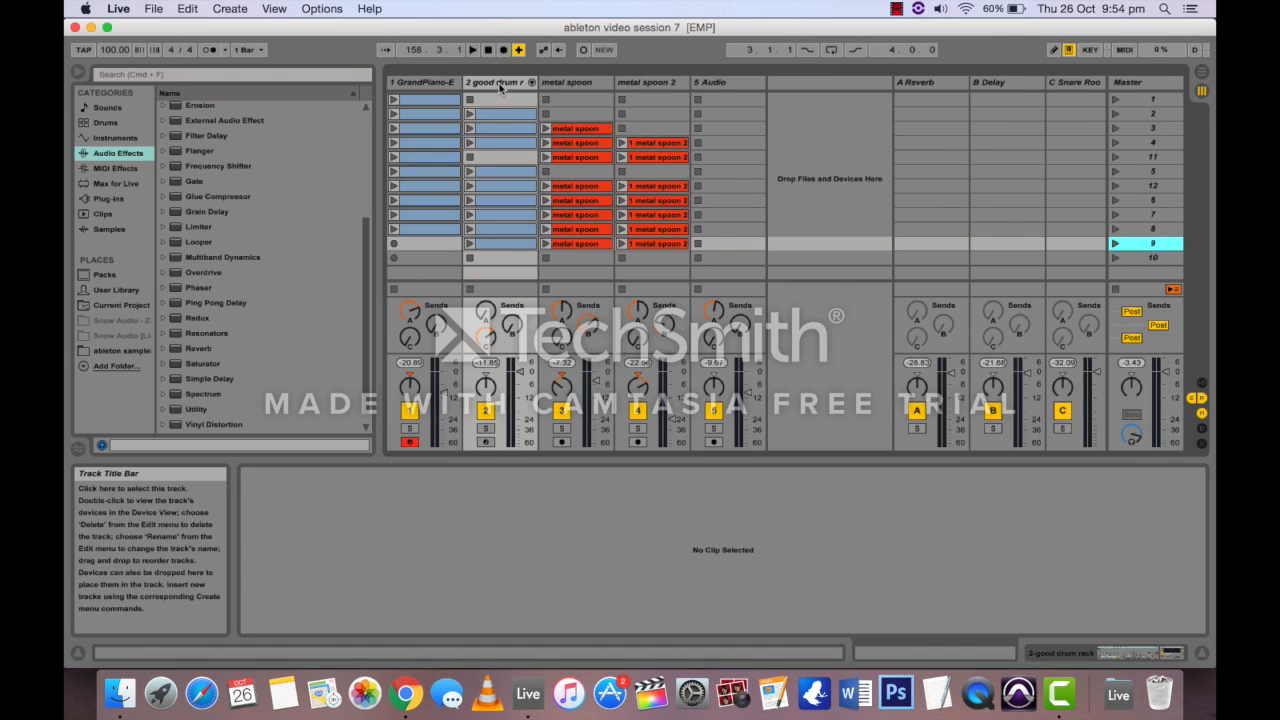
click(506, 116)
click(504, 117)
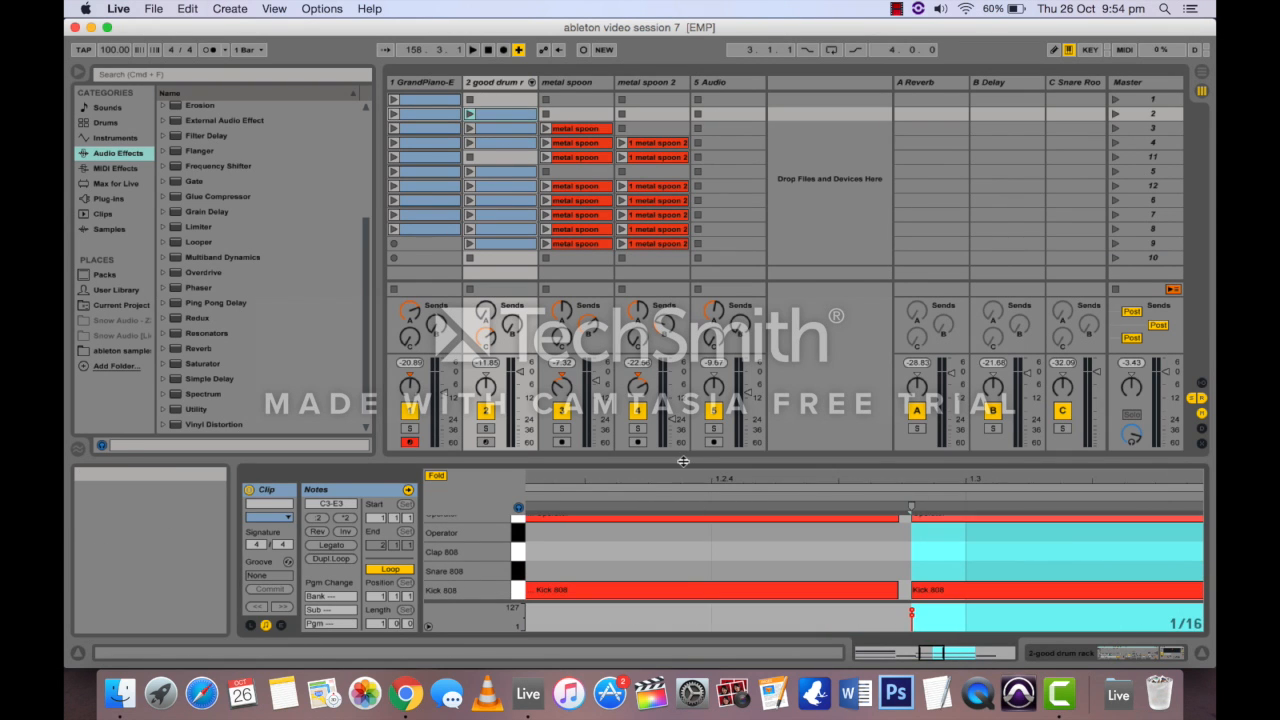
drag(684, 461, 684, 245)
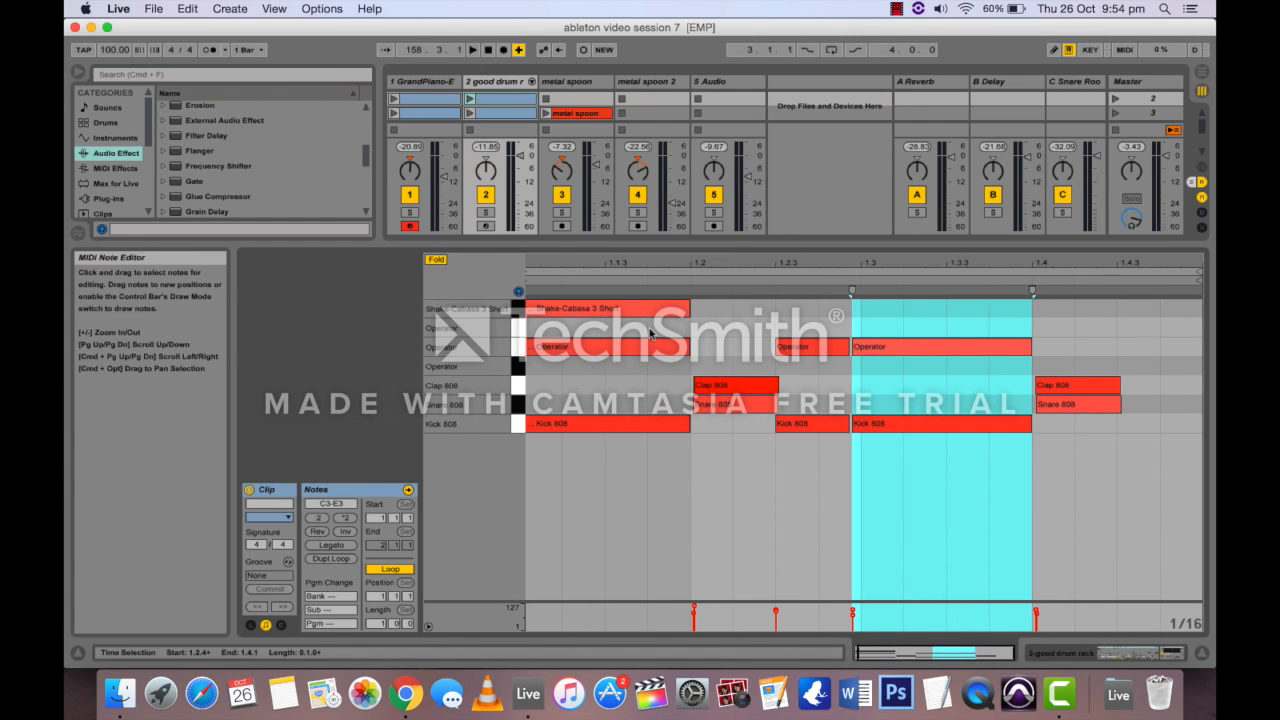
drag(590, 240, 590, 383)
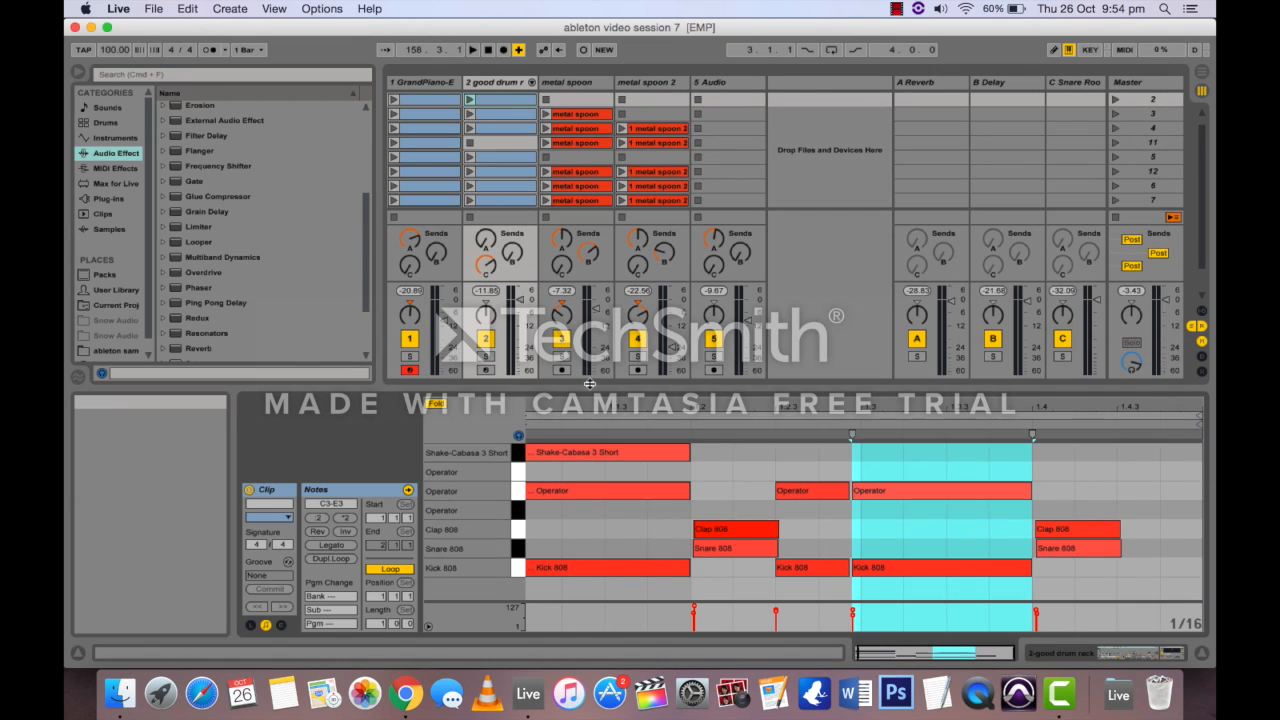
Step: Lower the drum rack track's send C to about -18.7 dB
click(487, 268)
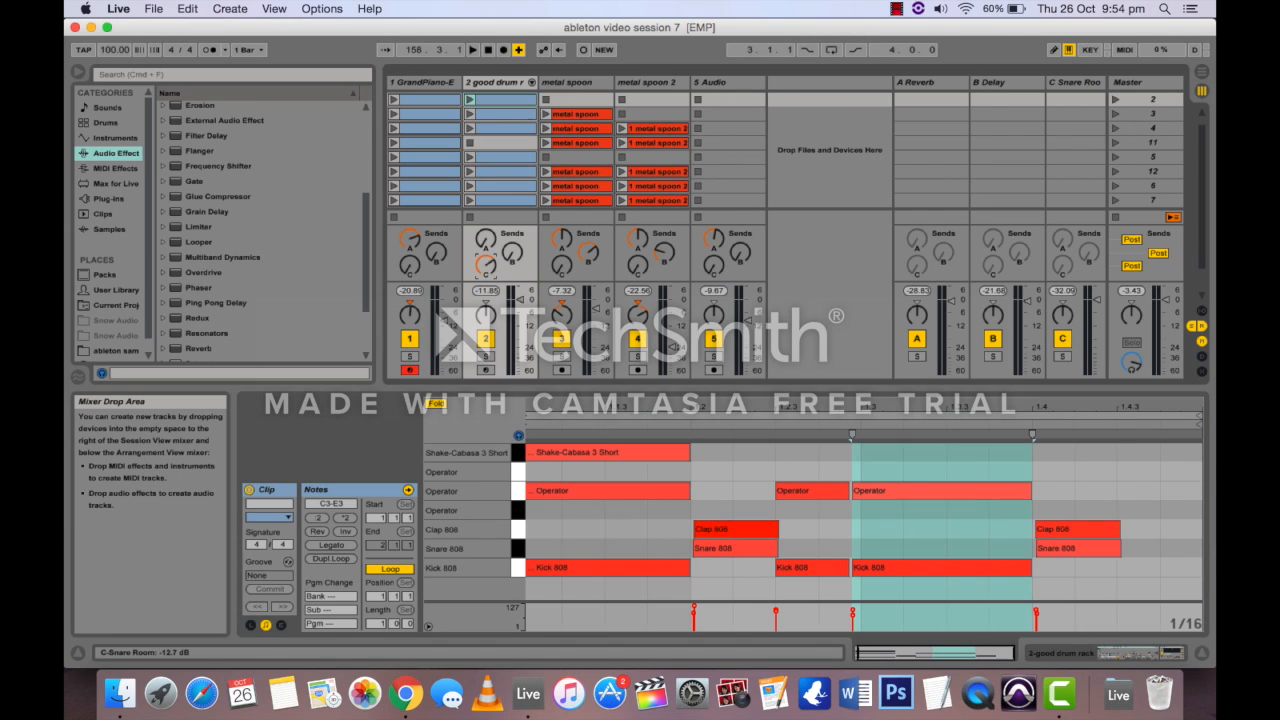
drag(487, 268, 492, 276)
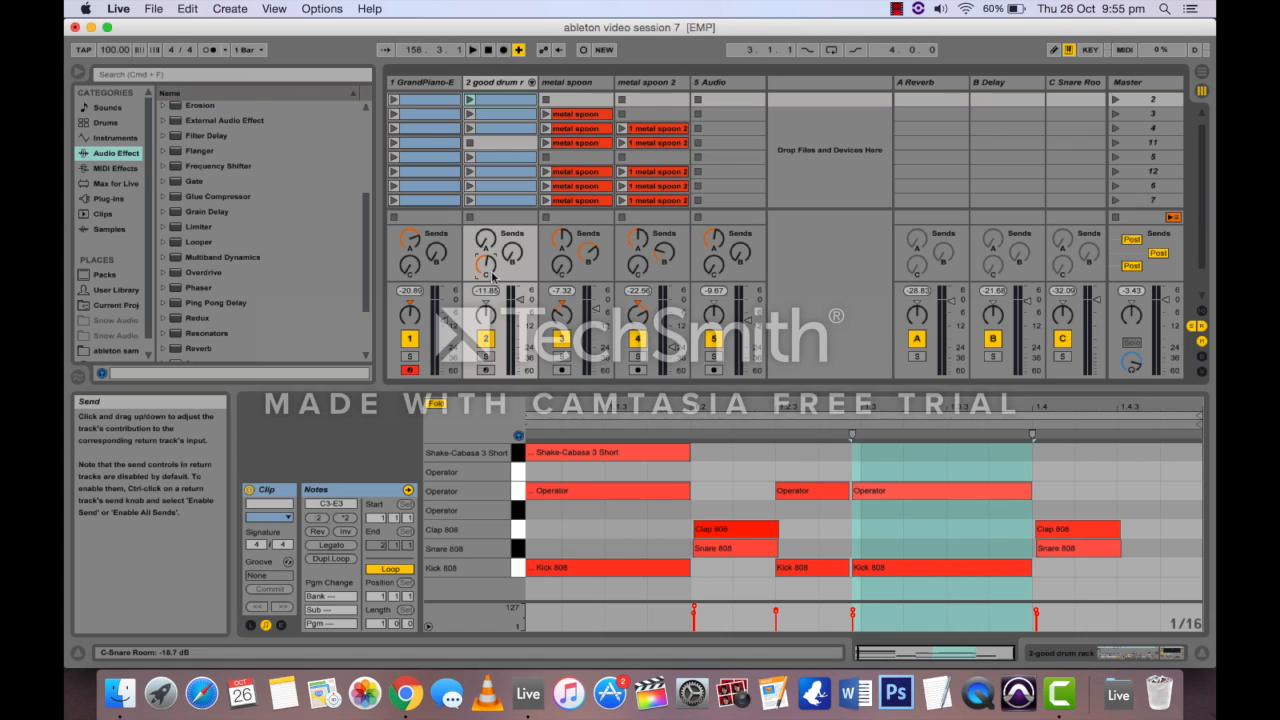
Step: Show the drum clip's envelopes and choose the Mixer's C-Snare Room send as the displayed envelope
click(282, 626)
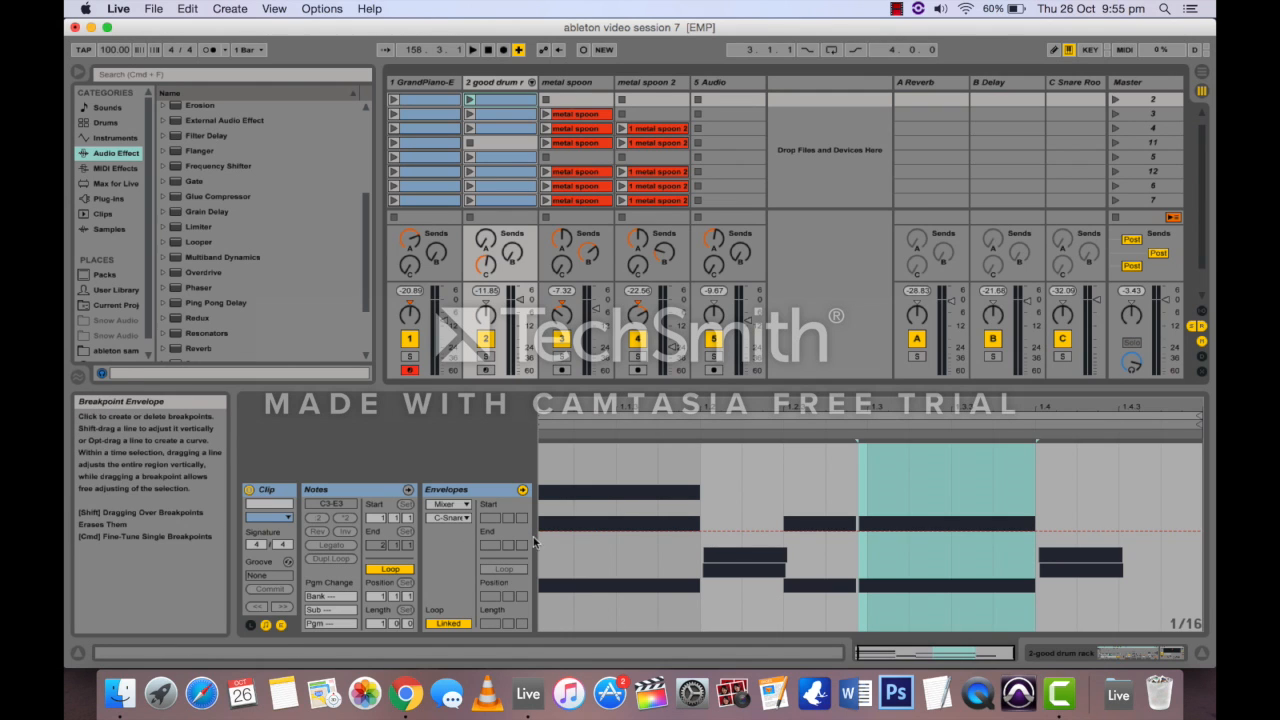
click(452, 507)
click(452, 491)
click(448, 517)
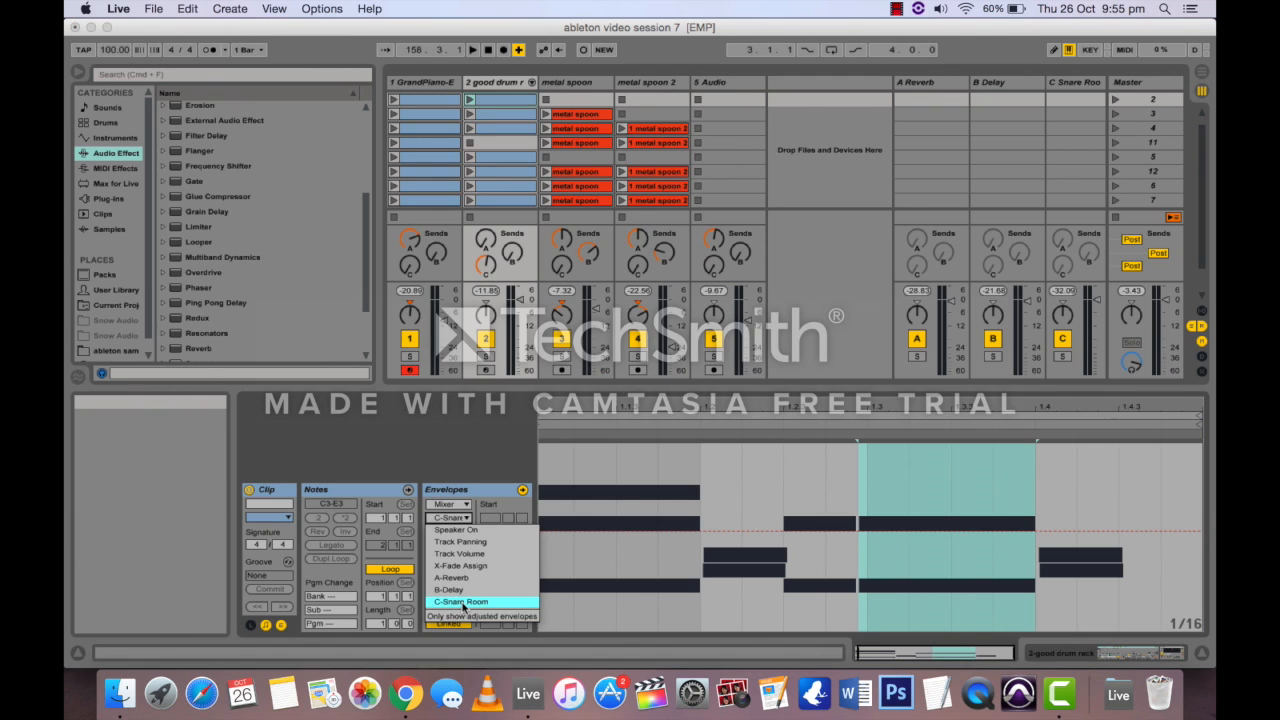
click(463, 602)
click(458, 505)
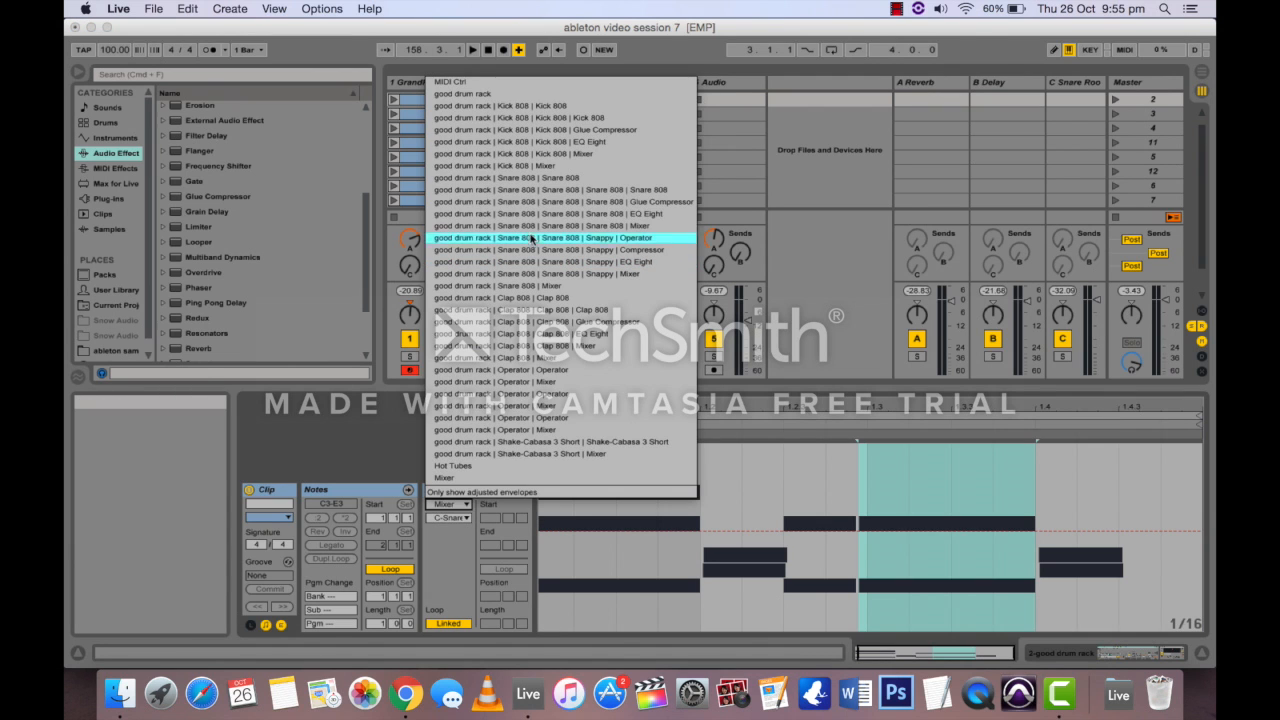
click(469, 584)
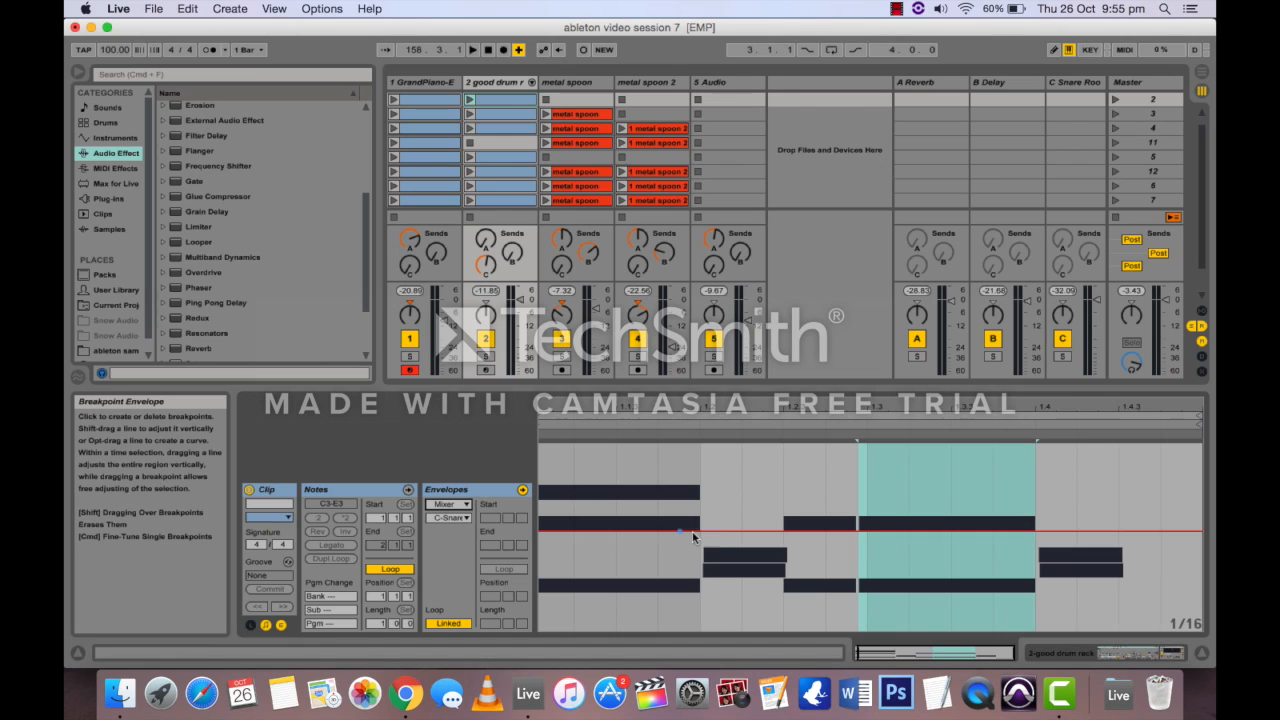
click(703, 532)
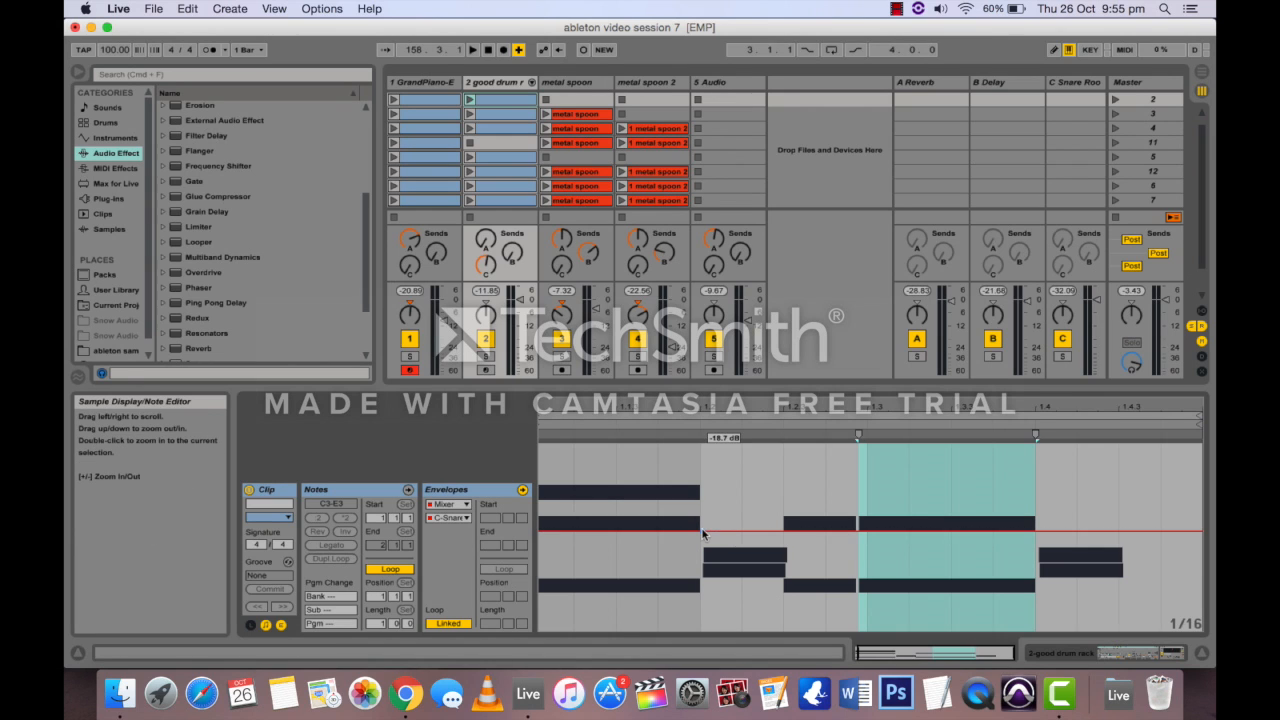
click(1056, 529)
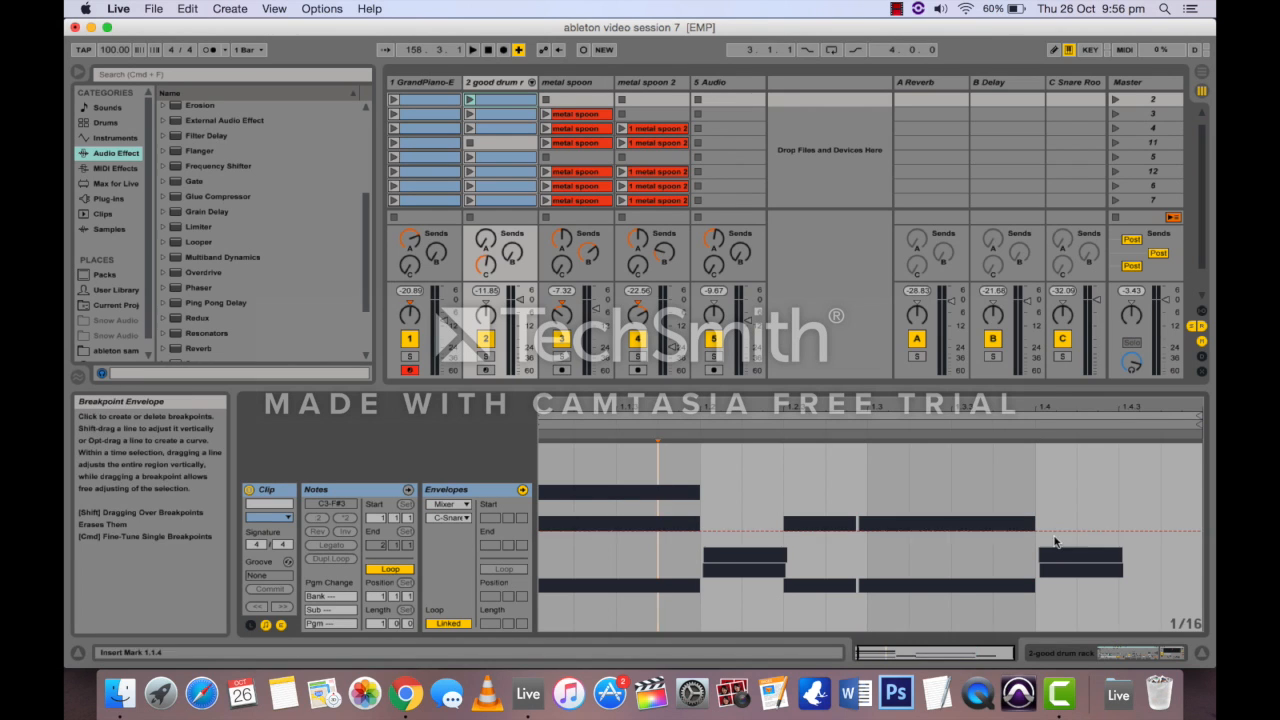
click(1035, 531)
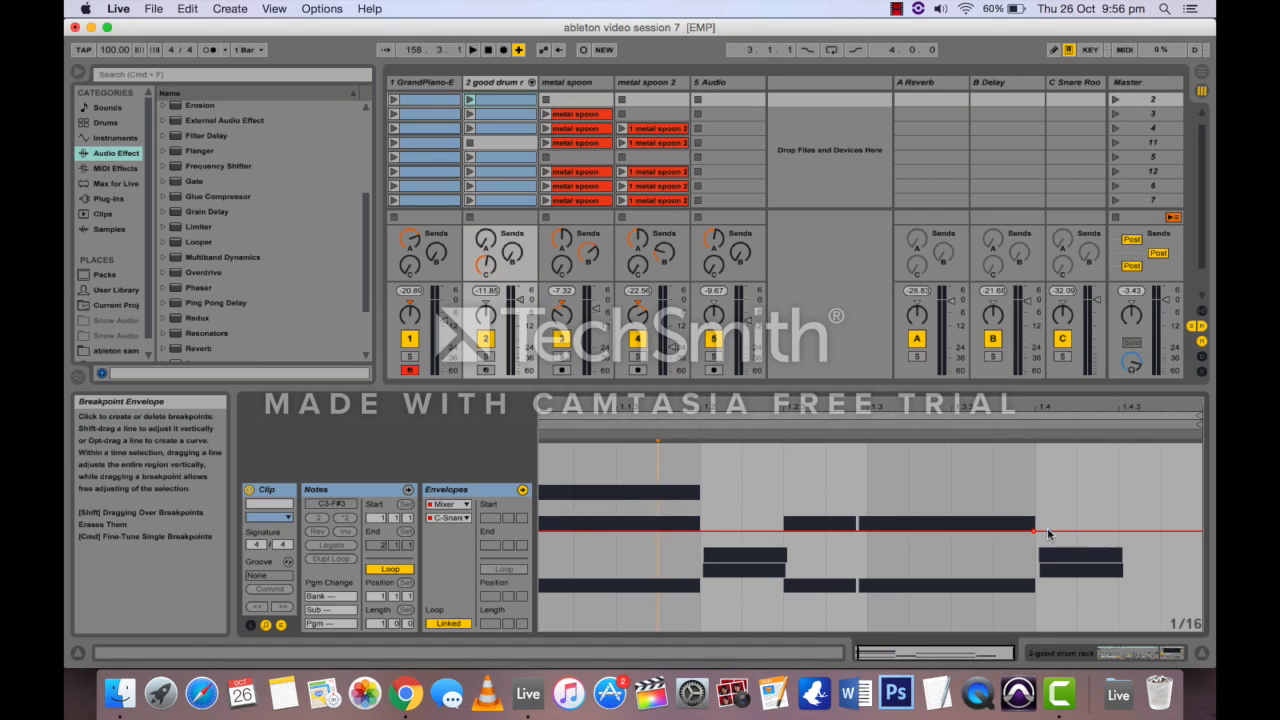
mouse_move(1035, 537)
click(1034, 530)
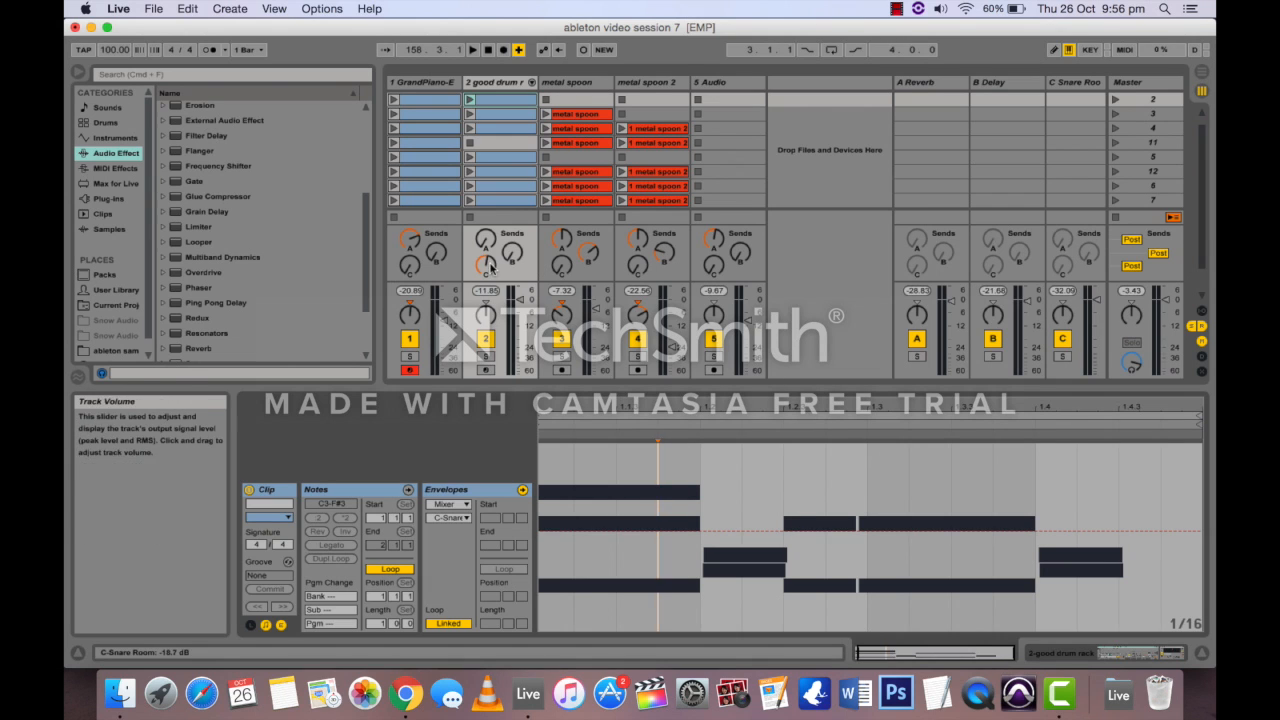
Step: Turn the drum rack track's send C fully down and arm the track with automation recording enabled
drag(485, 265, 485, 300)
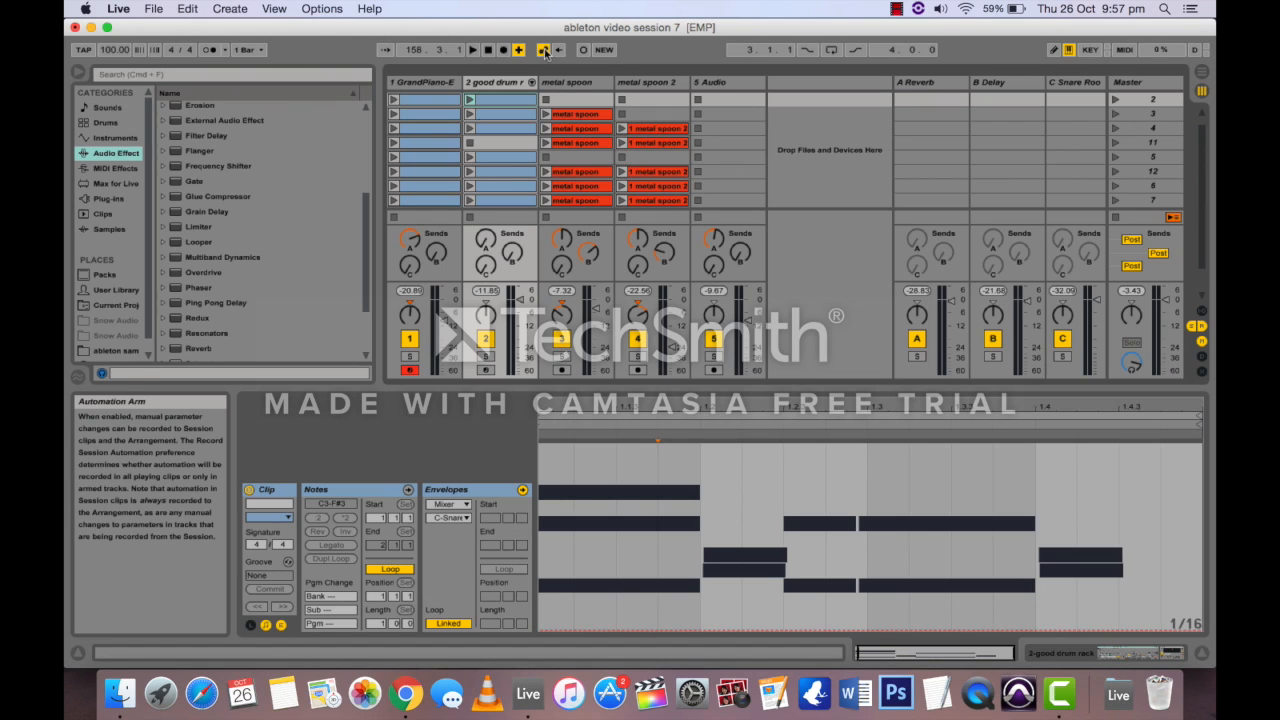
click(486, 371)
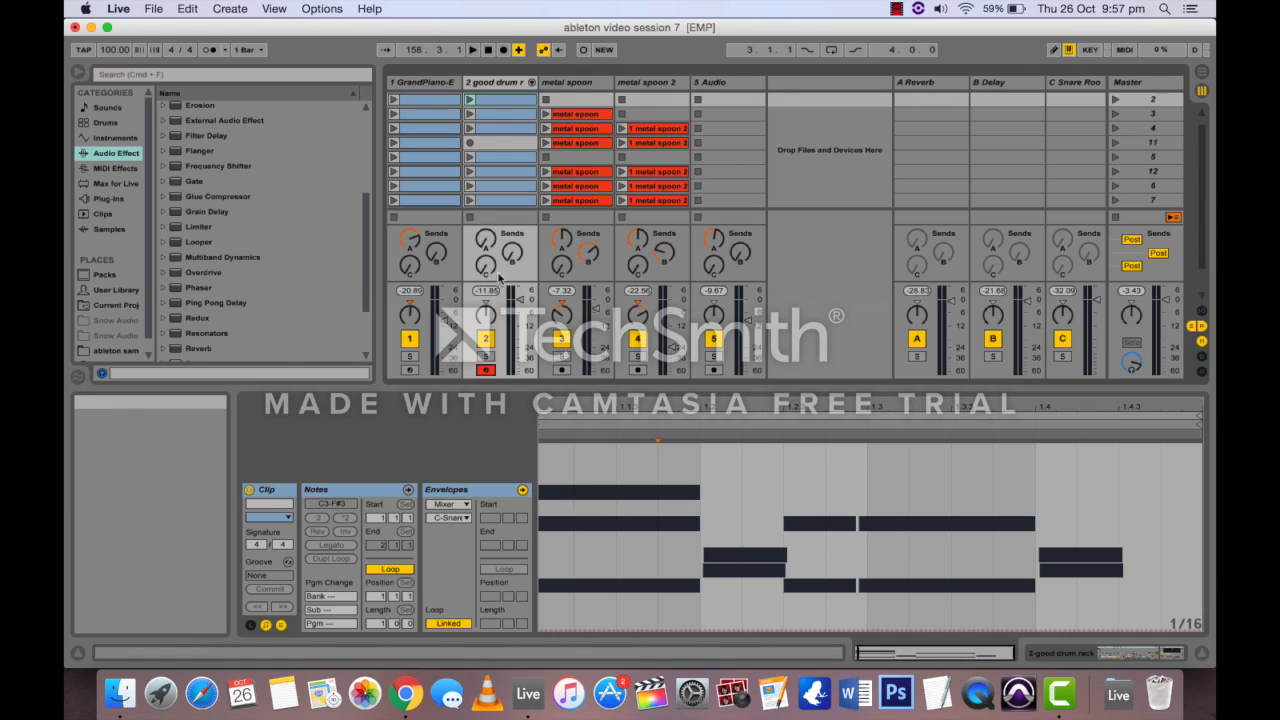
Step: Check the Record Session automation preference by switching it to All Tracks and back to Armed Tracks
click(153, 8)
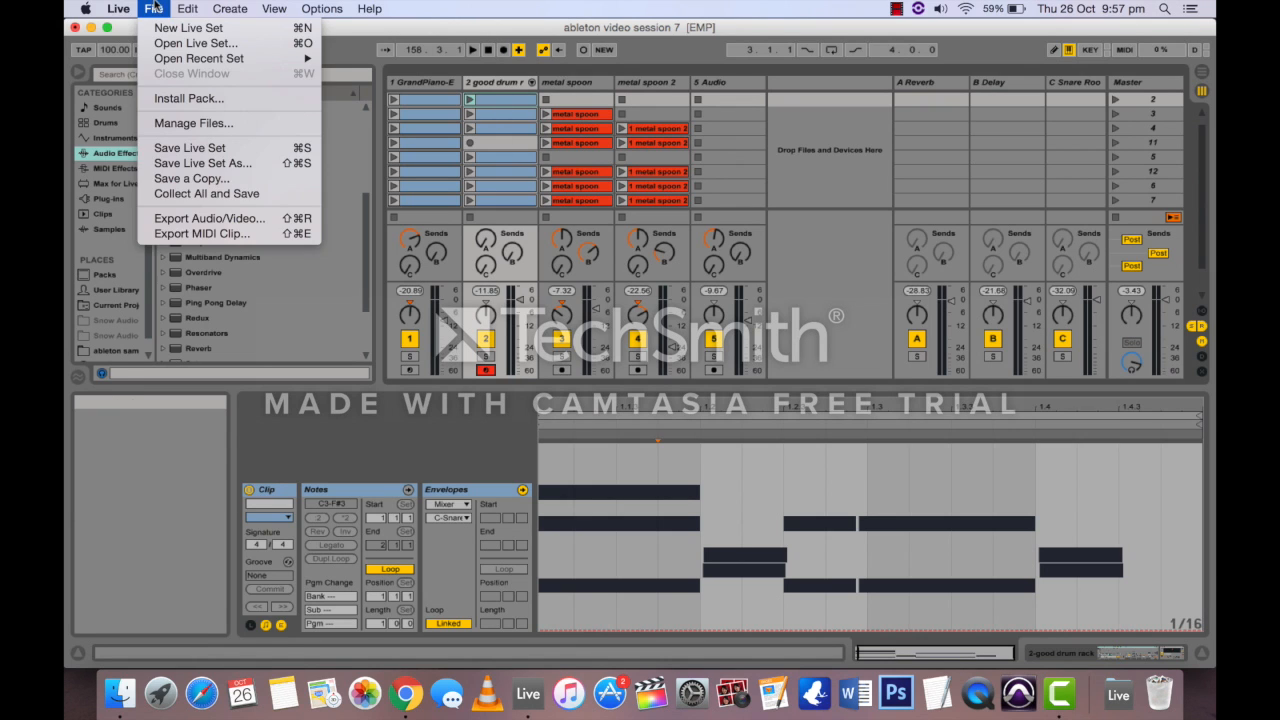
click(145, 52)
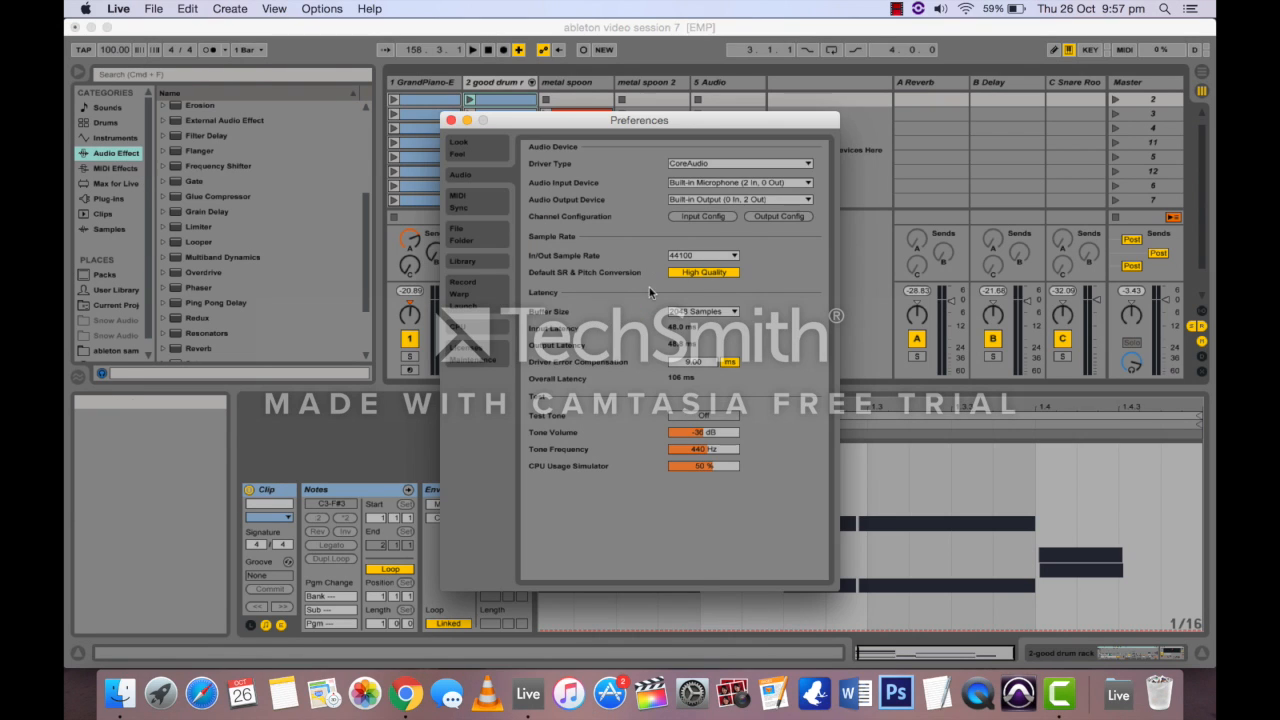
click(488, 292)
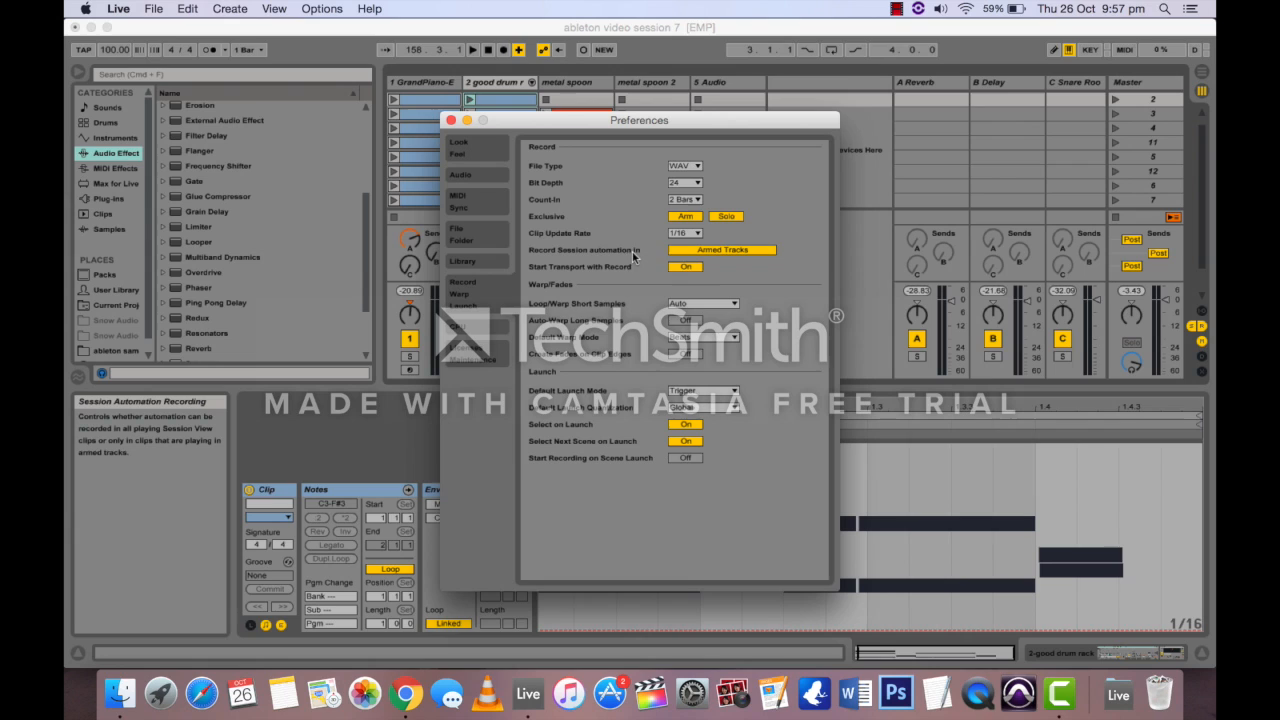
click(703, 254)
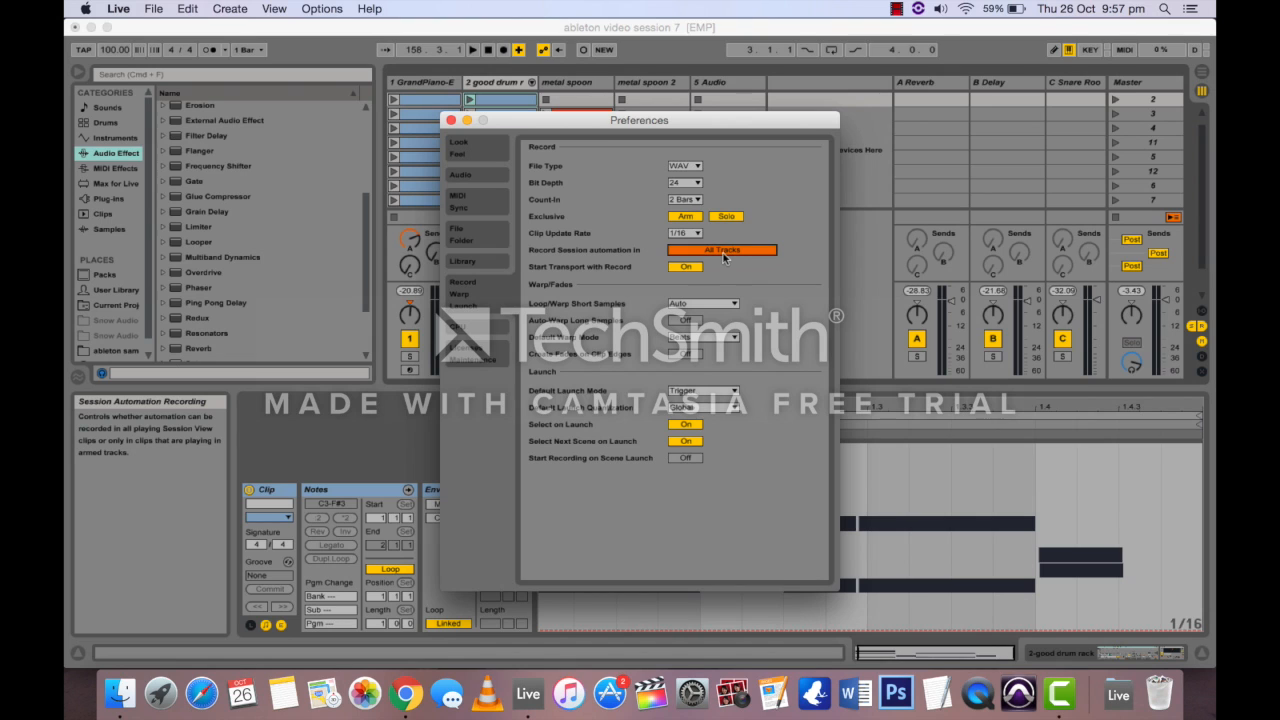
click(724, 258)
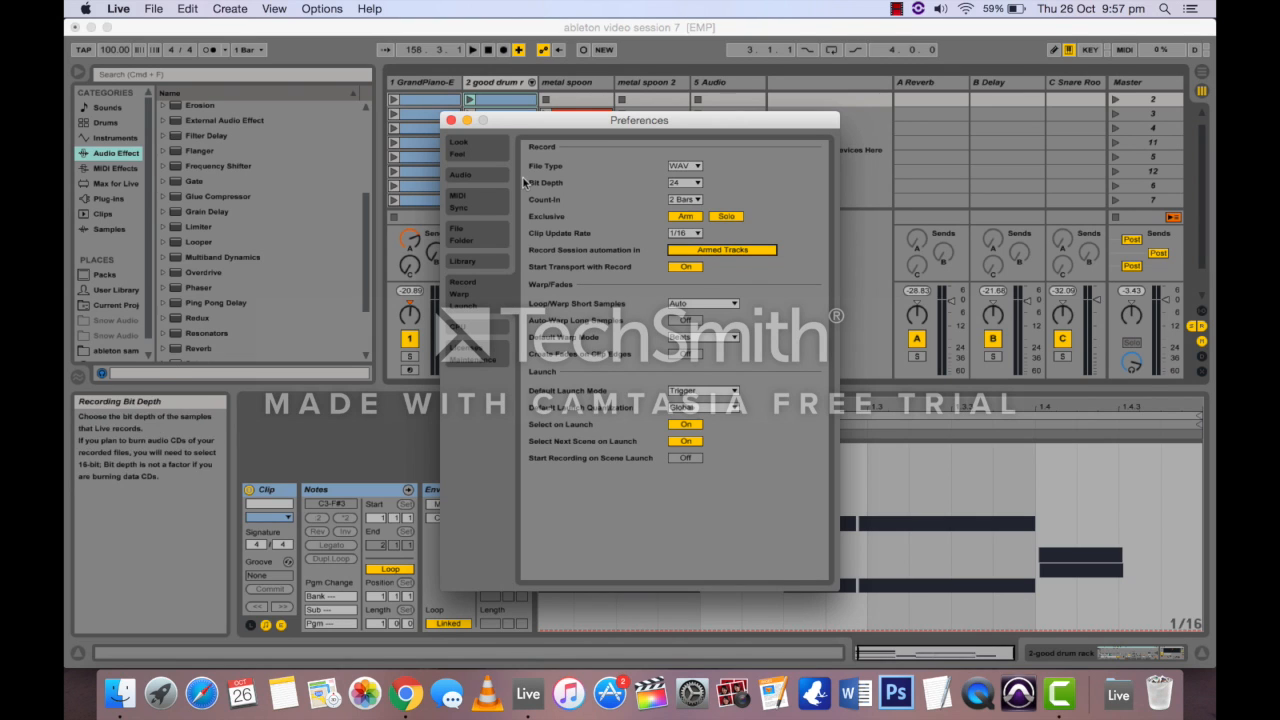
click(451, 120)
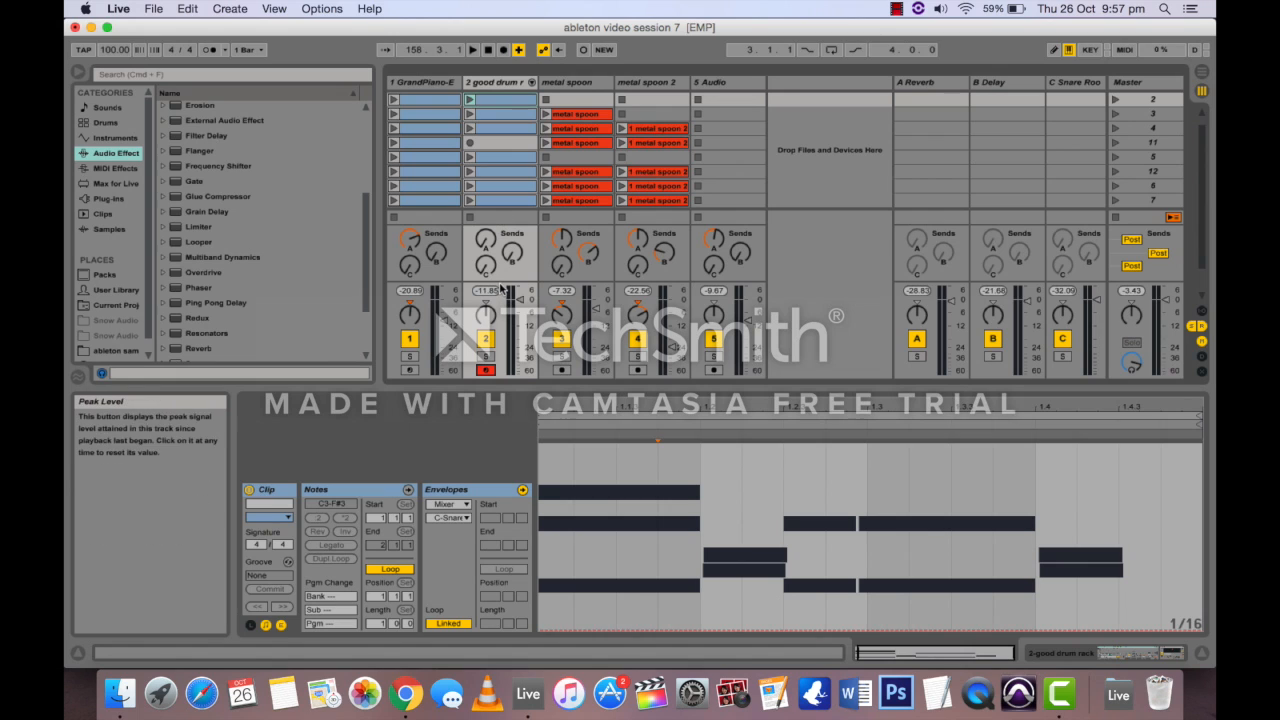
Step: Record live send C automation into the playing scene 2 drum clip, raising the send on the snare at 1.4
click(584, 50)
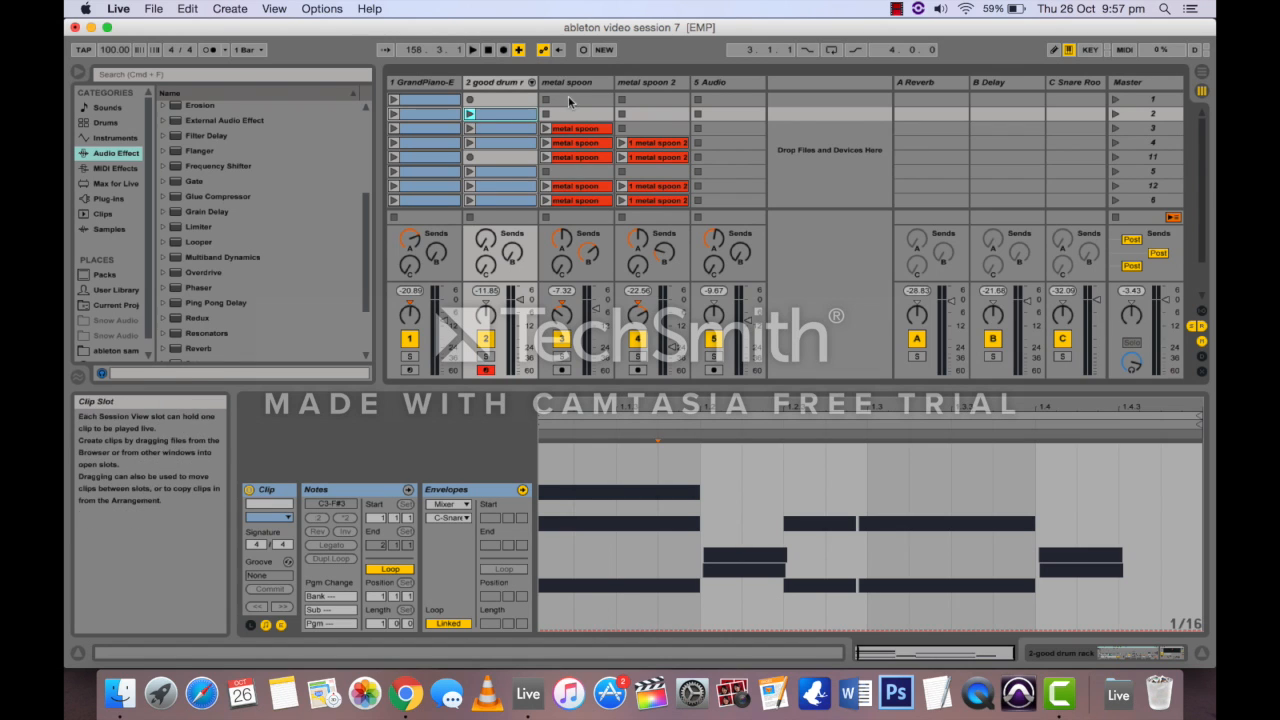
click(473, 117)
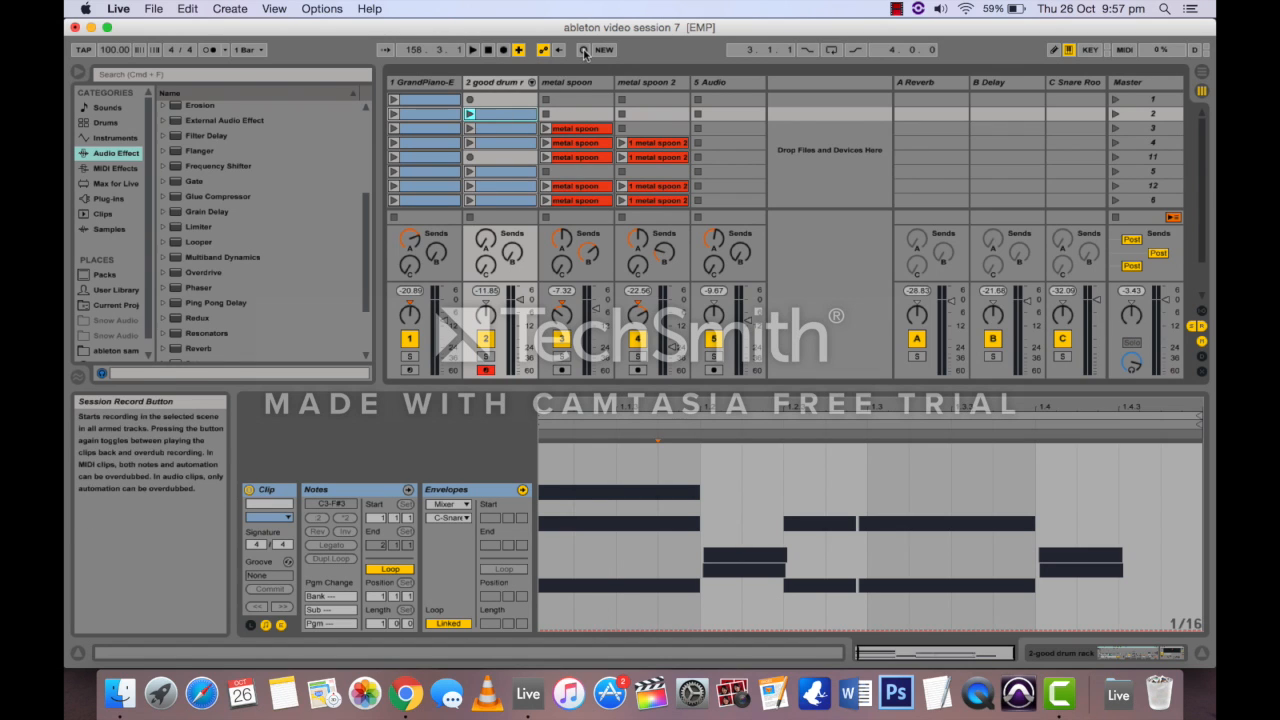
key(space)
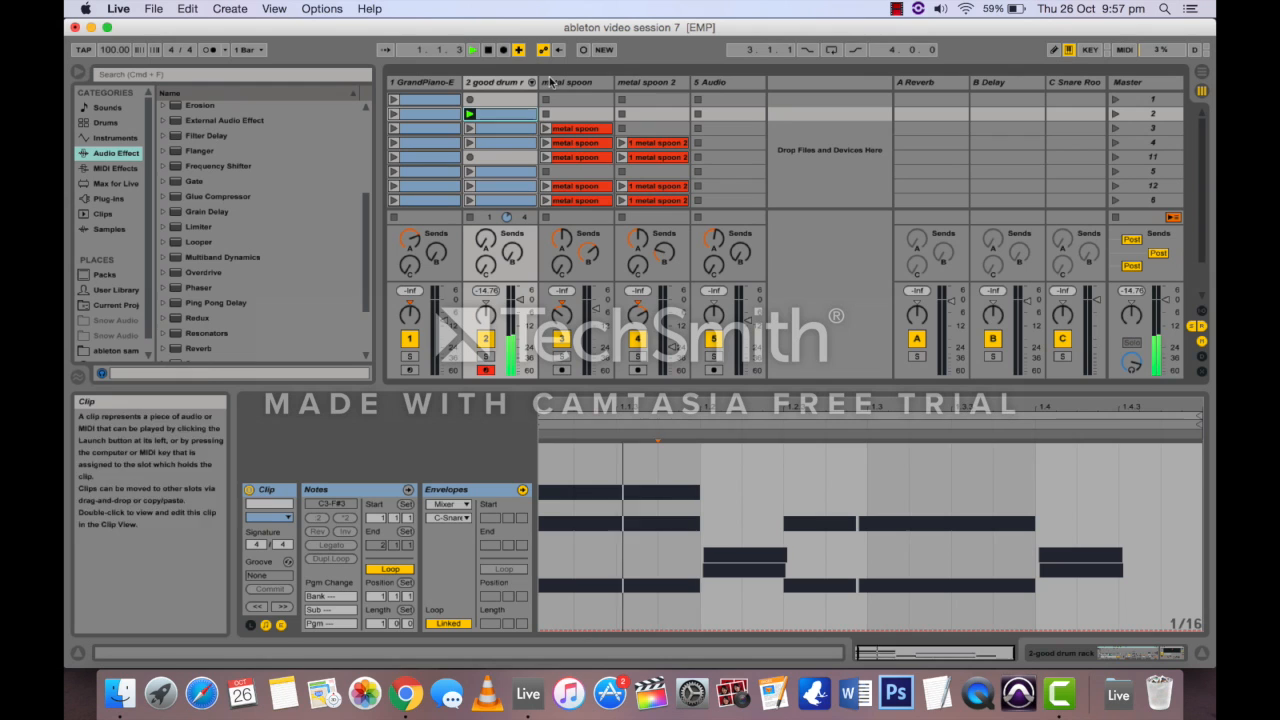
click(585, 52)
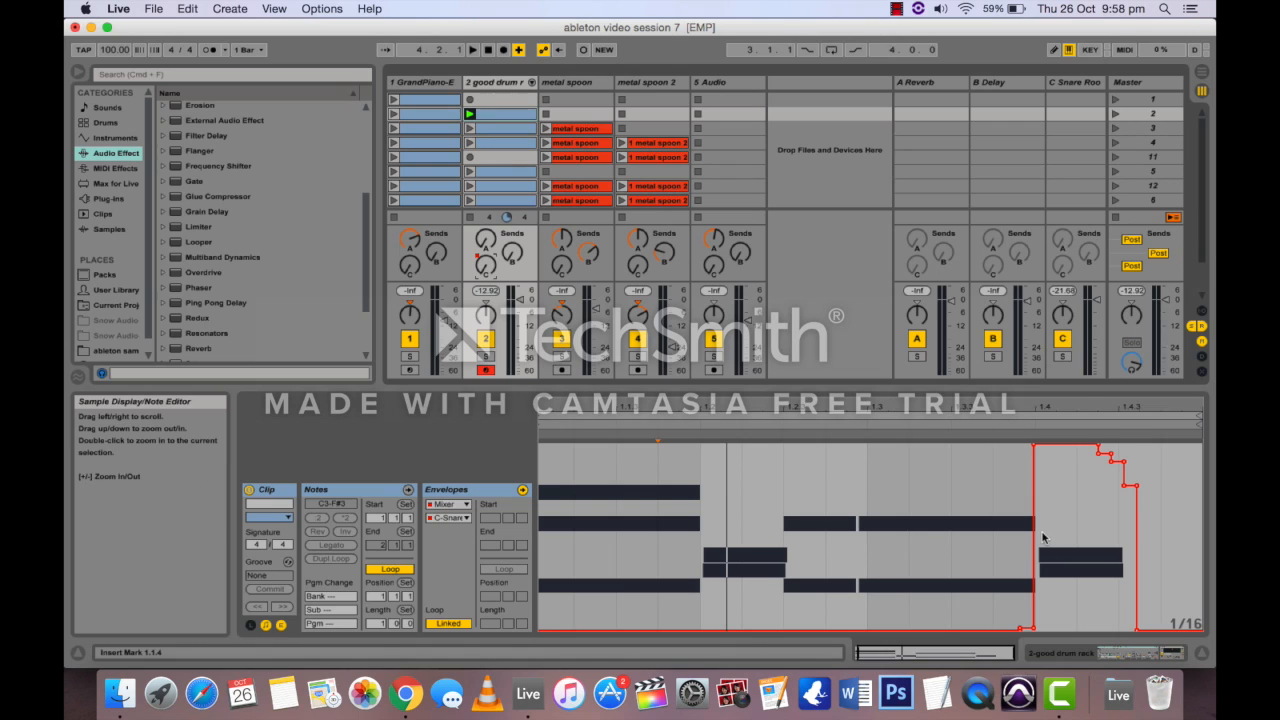
key(space)
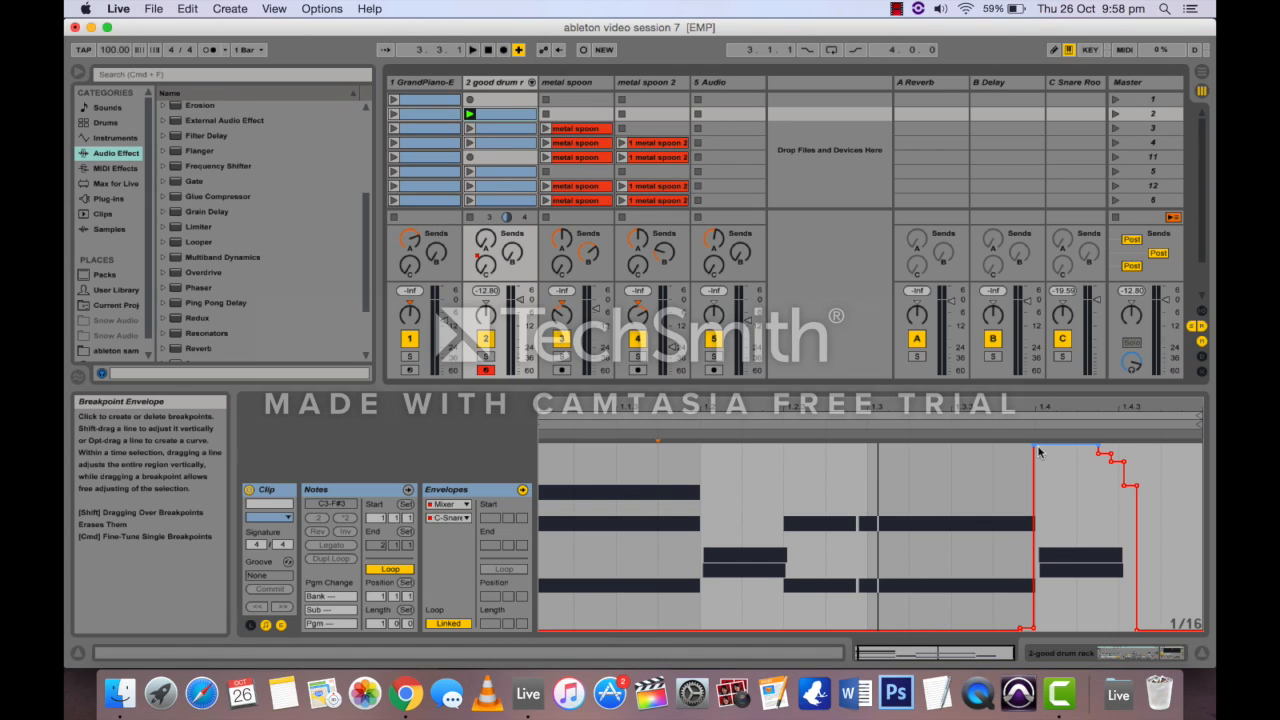
Step: Delete the recorded send C automation between 1.3.4 and 1.4.4 in the drum clip
drag(993, 514, 1180, 533)
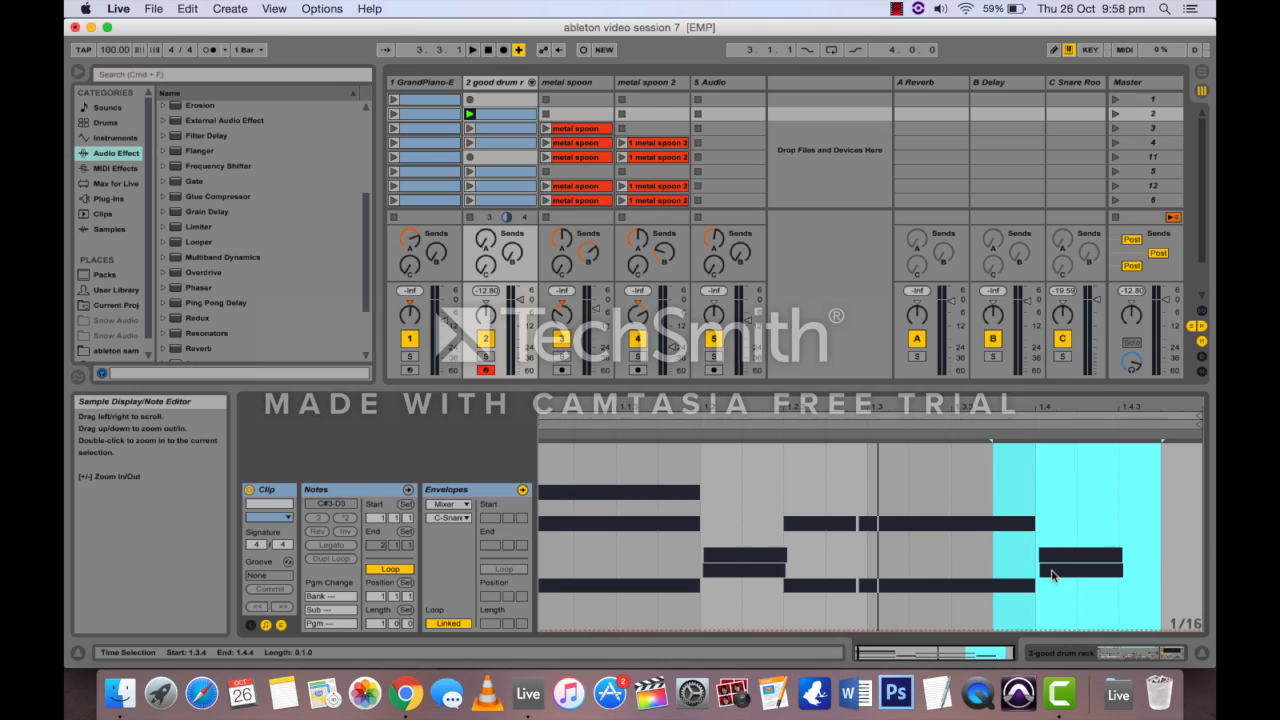
click(1043, 558)
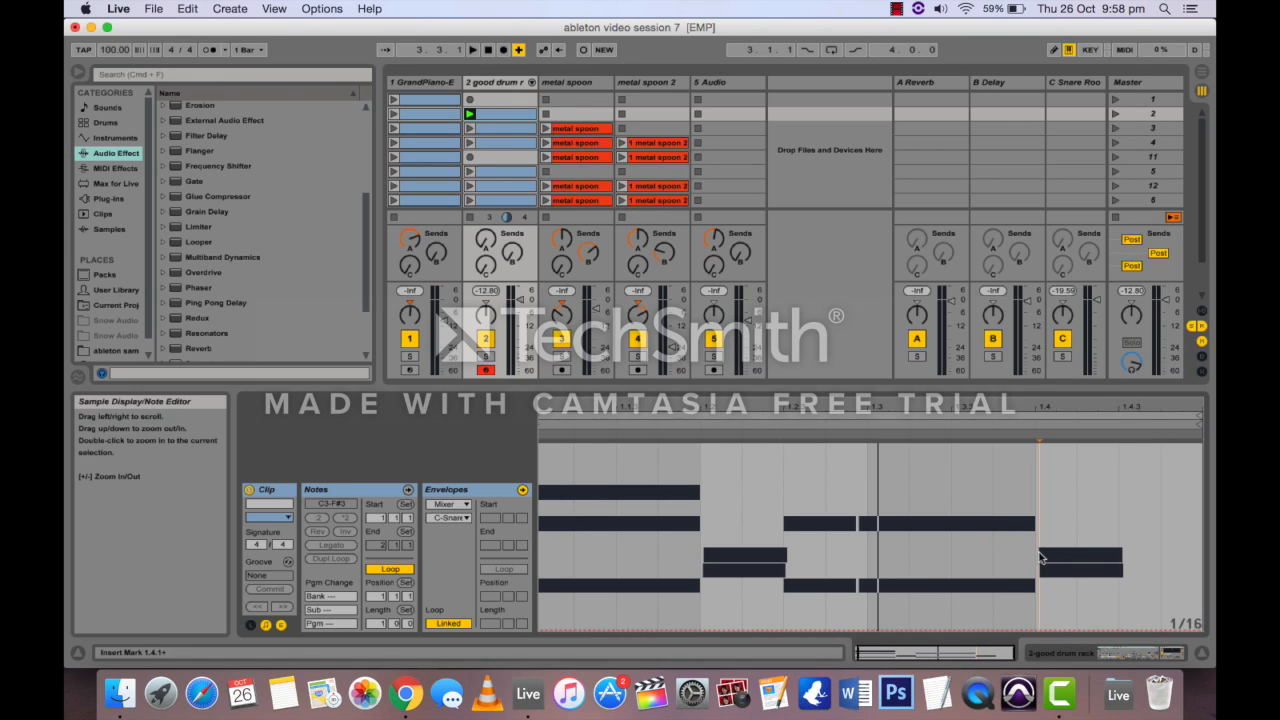
click(995, 532)
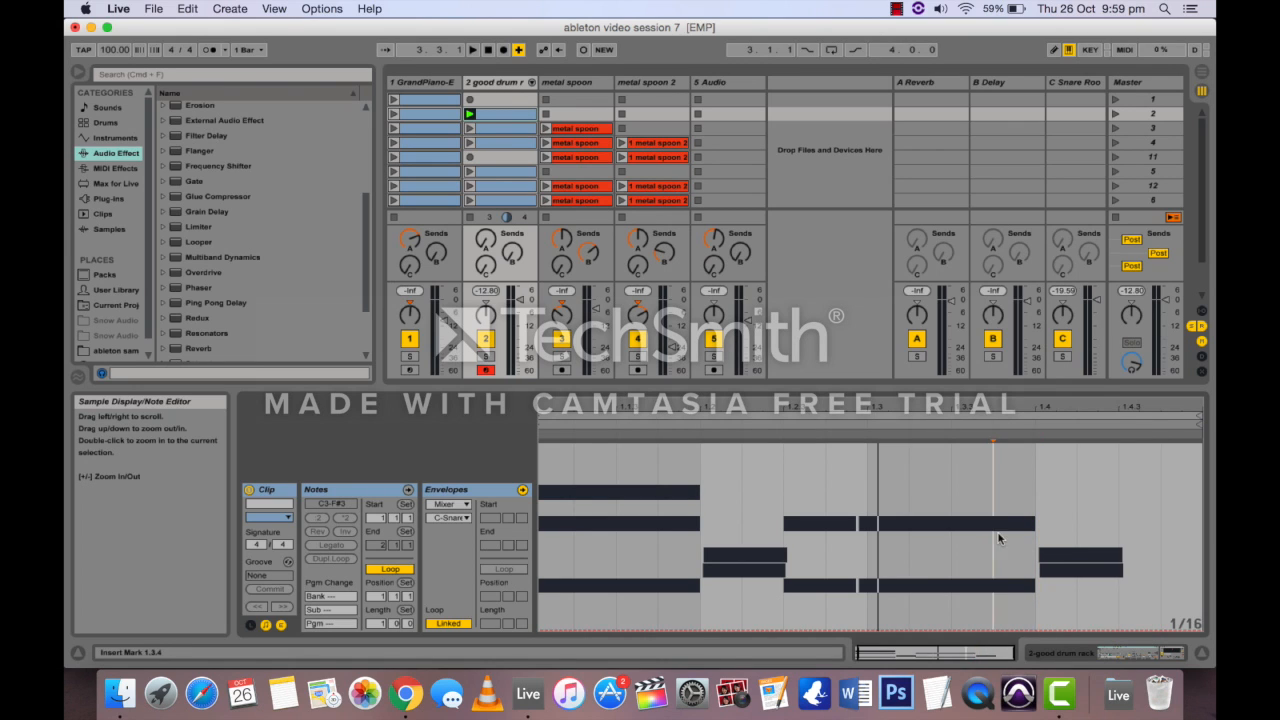
Step: Draw a send C envelope plateau at about -7 dB over the snare at 1.4 with breakpoints, and play the clip
click(1039, 632)
drag(1127, 634, 1039, 478)
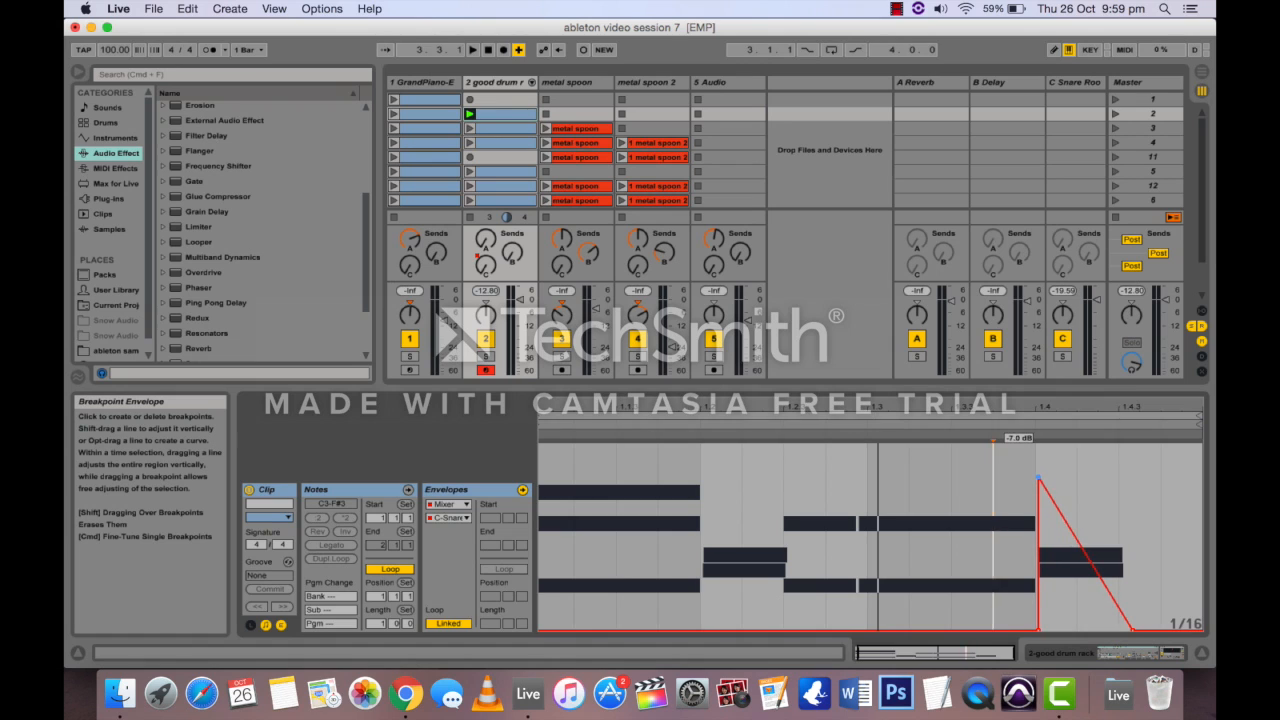
drag(1133, 630, 1135, 478)
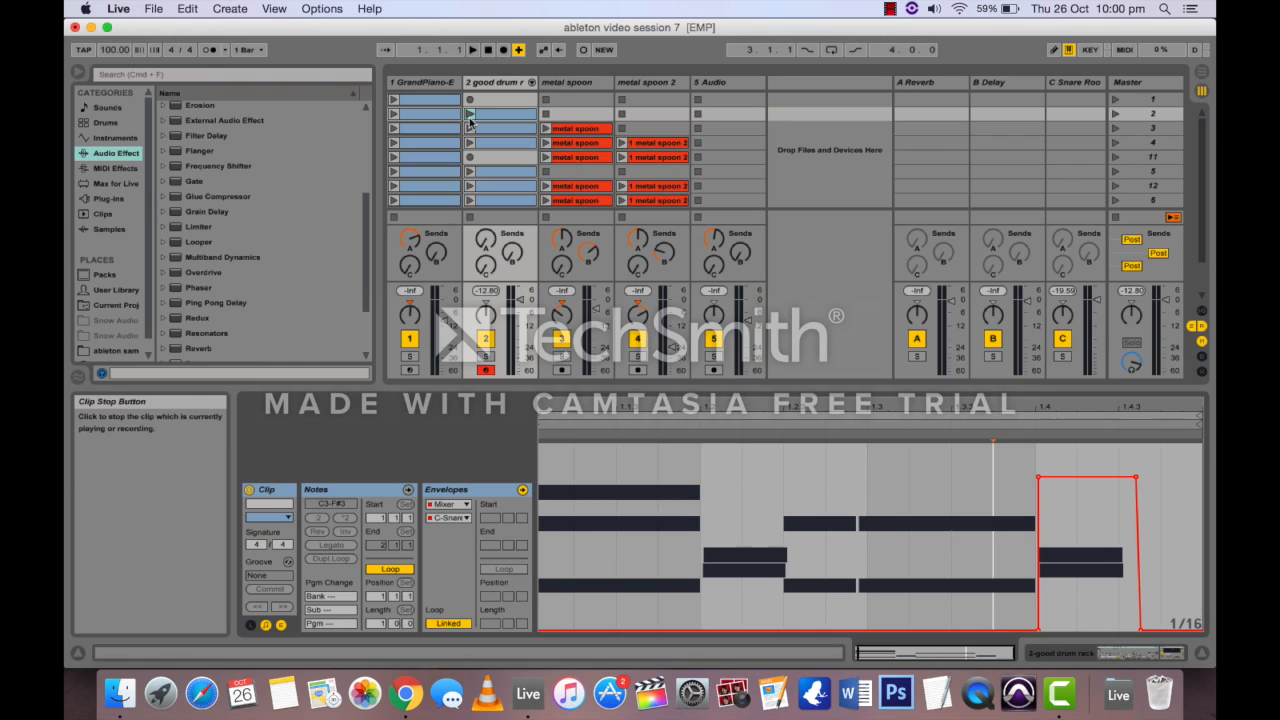
click(471, 114)
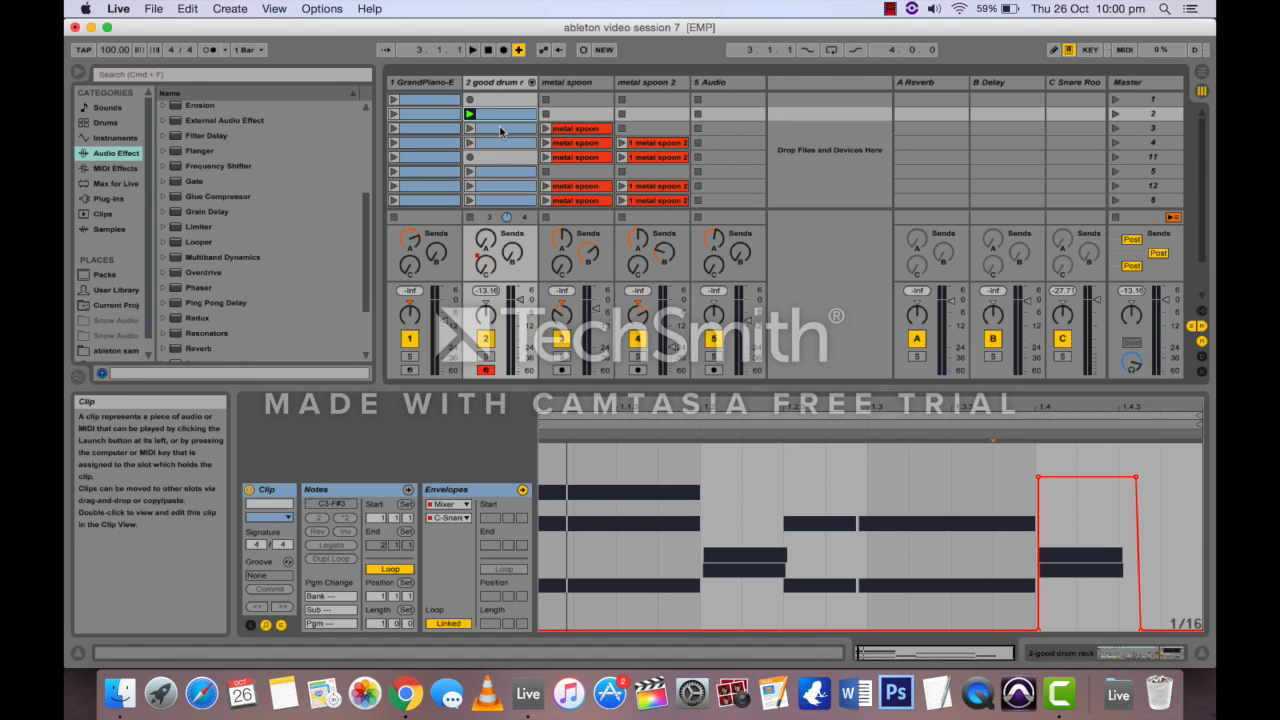
Step: Clear the send C envelope from 1.4.1 to 1.4.4 and raise that whole span into a flat plateau over the snare
drag(1037, 520, 1164, 517)
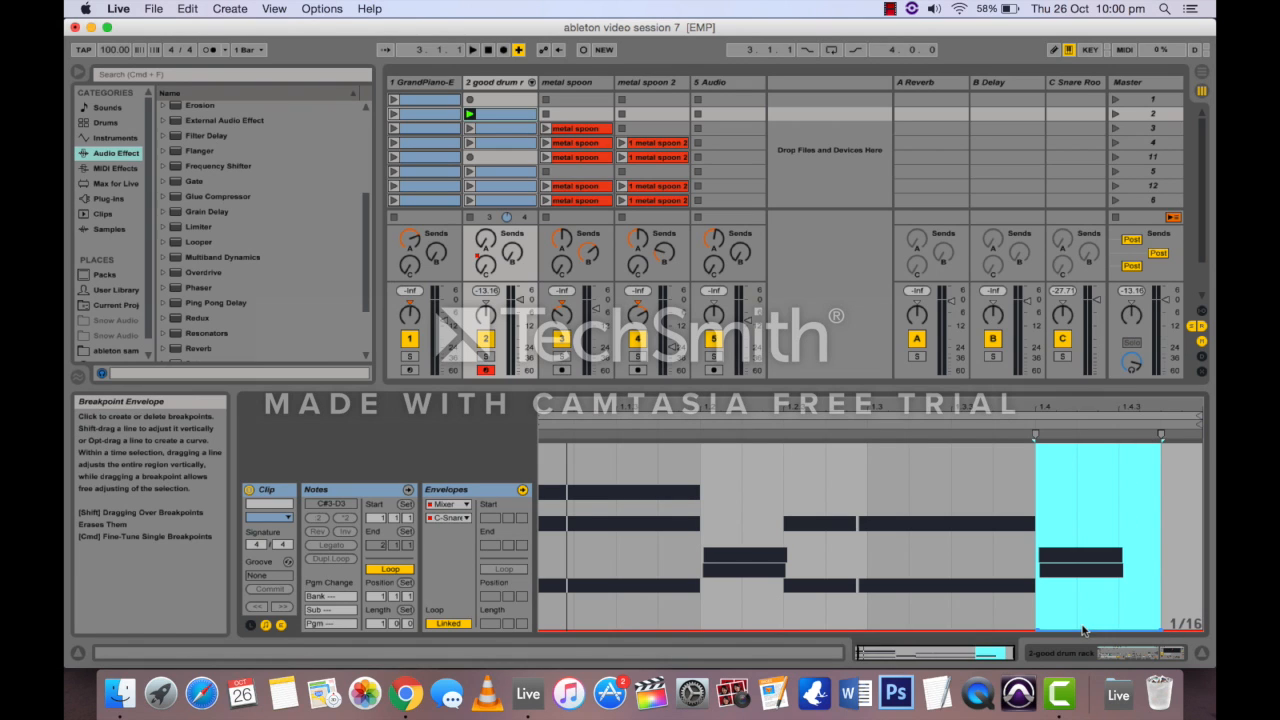
drag(1083, 630, 1078, 449)
click(1020, 490)
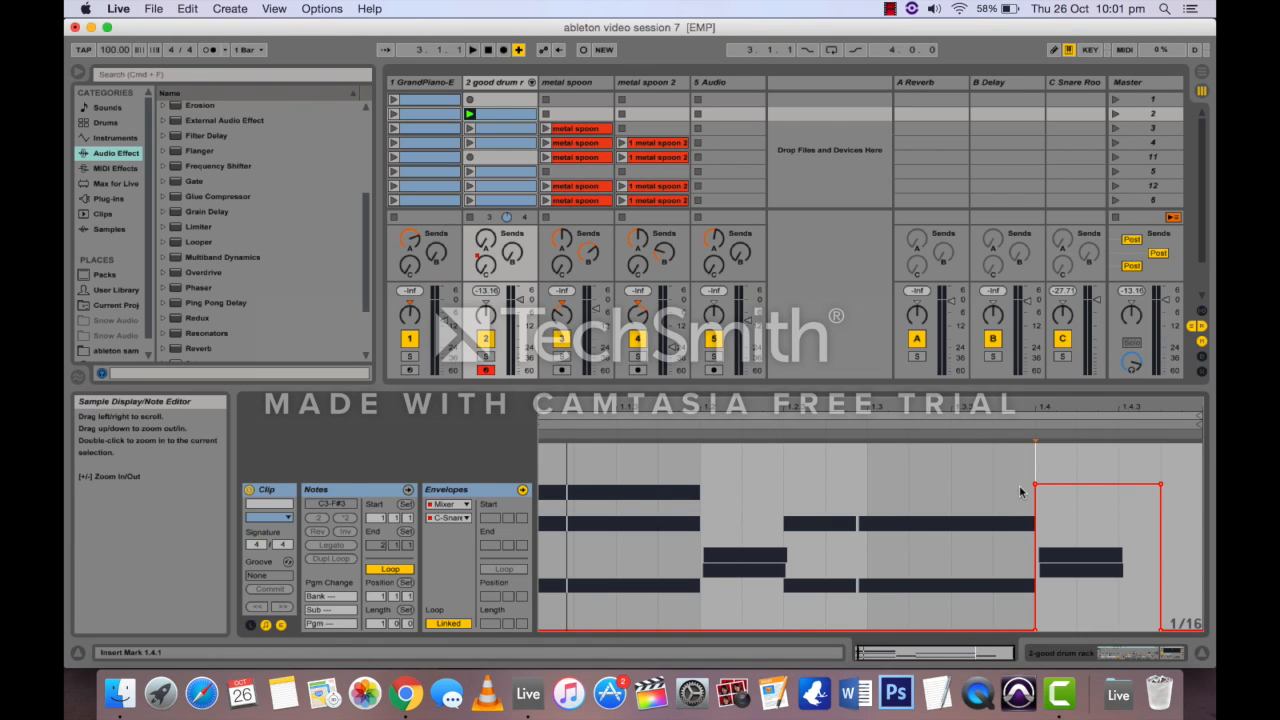
Step: Stop playback, enlarge the Session grid, and compare the send C envelopes of the drum clips in scenes 2, 3 and 4
key(space)
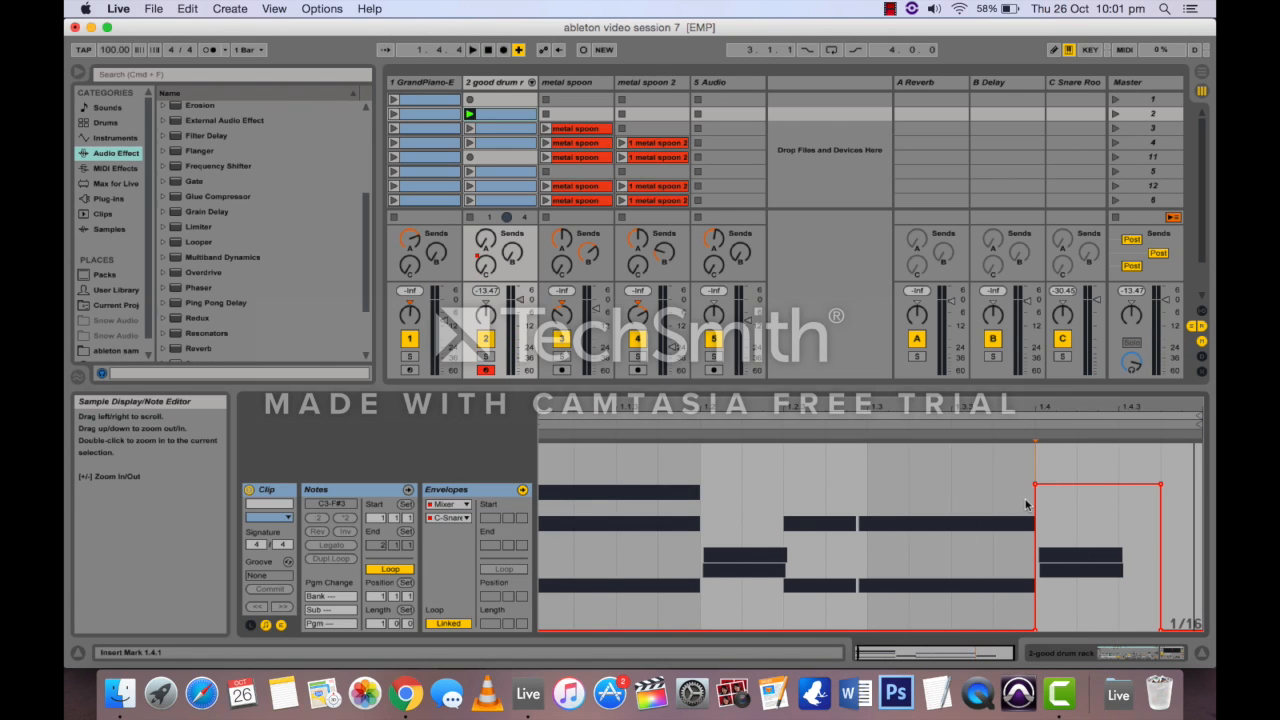
drag(916, 389, 913, 458)
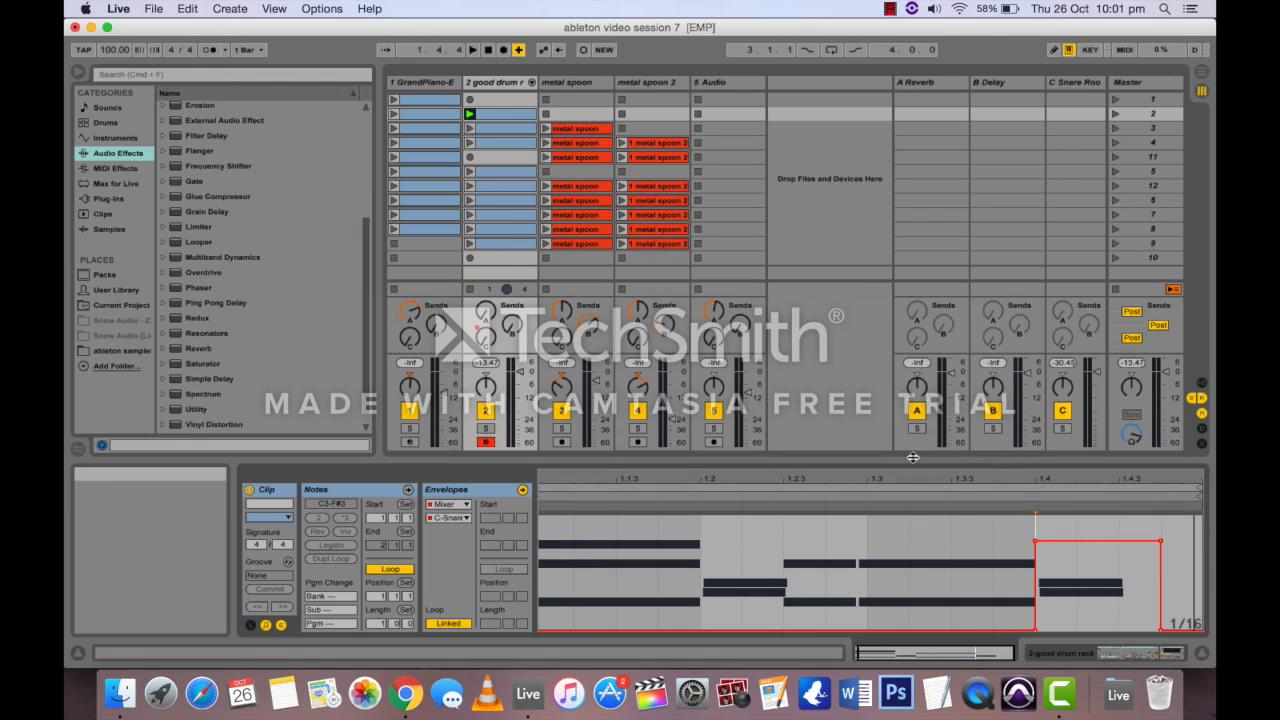
click(488, 131)
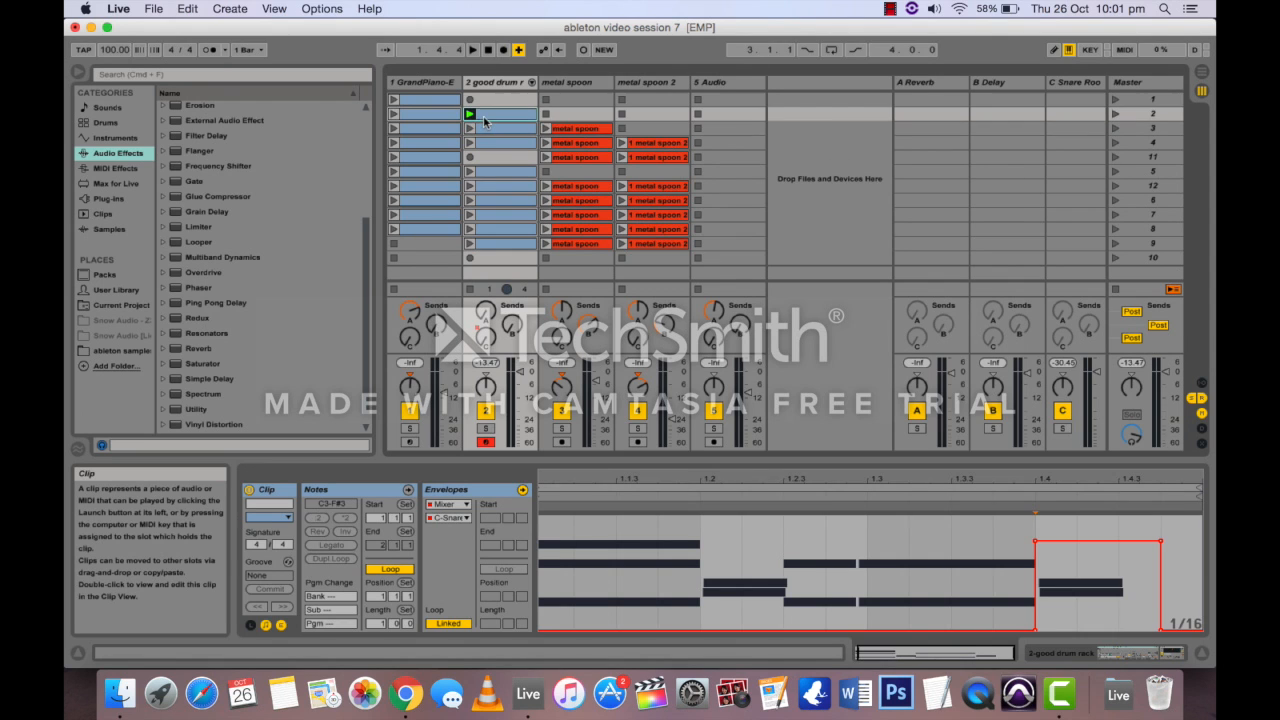
click(503, 143)
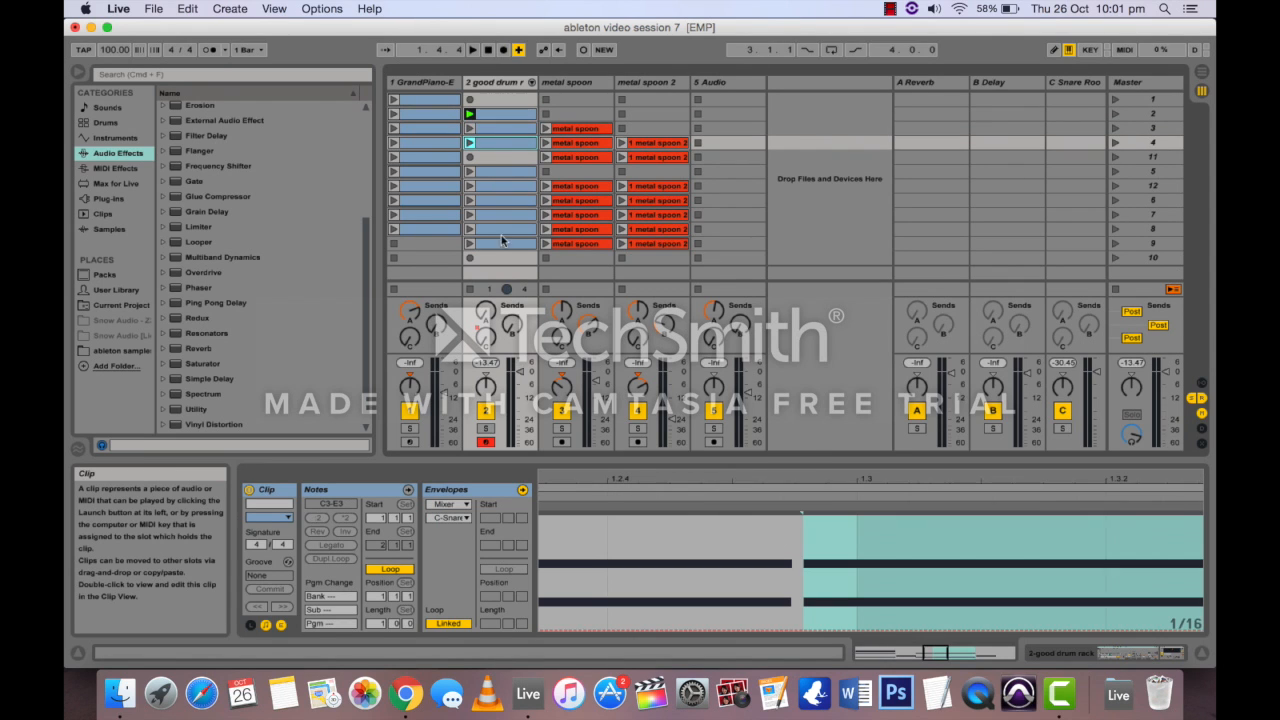
scroll(772, 575, right, 2)
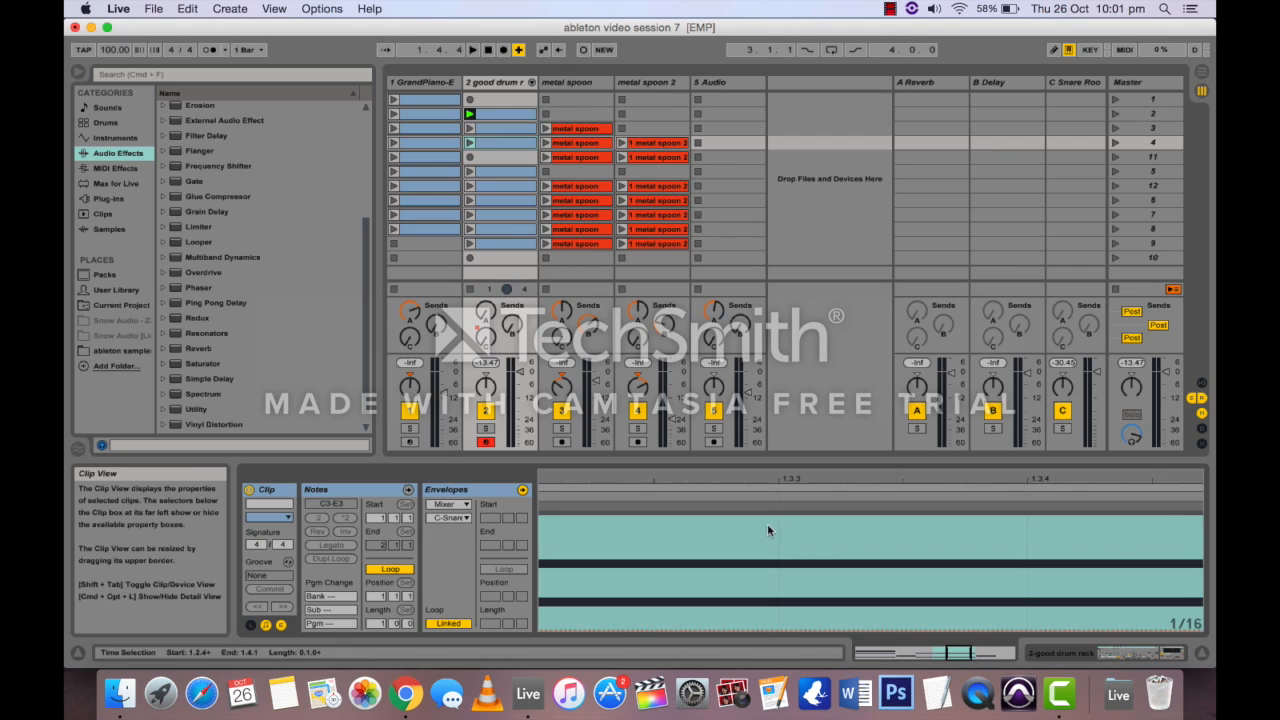
drag(762, 477, 762, 400)
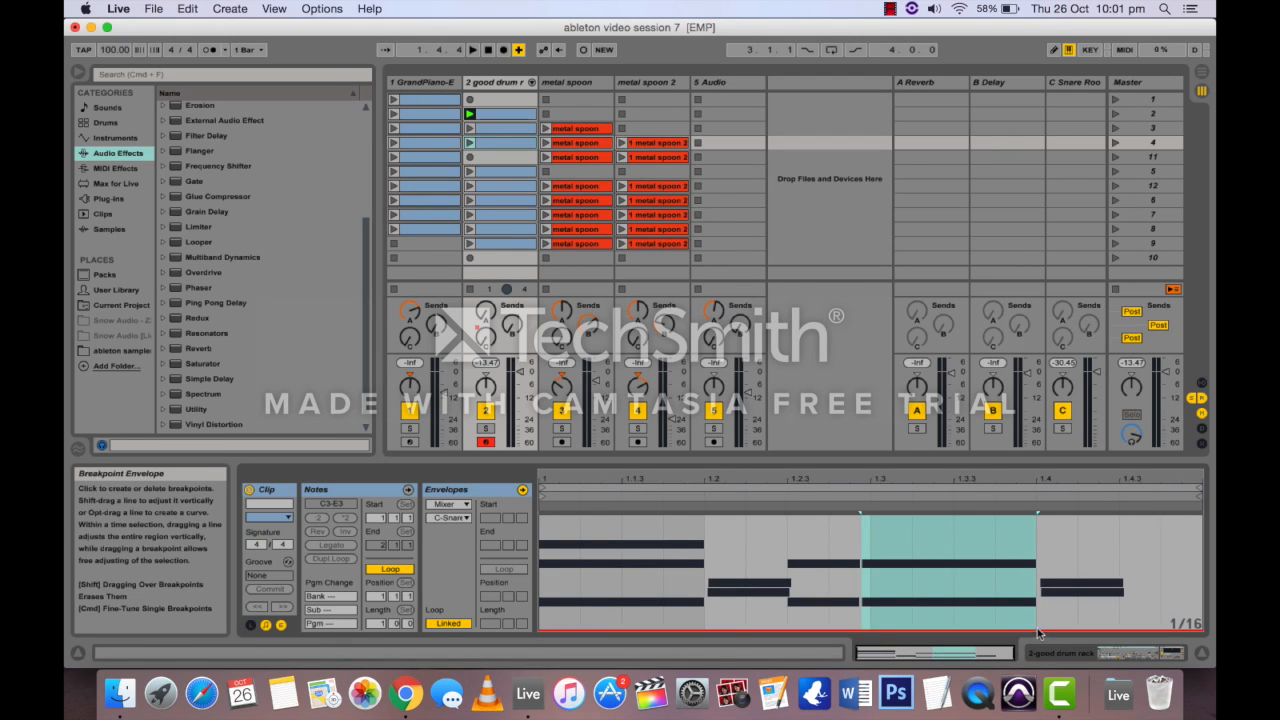
click(493, 130)
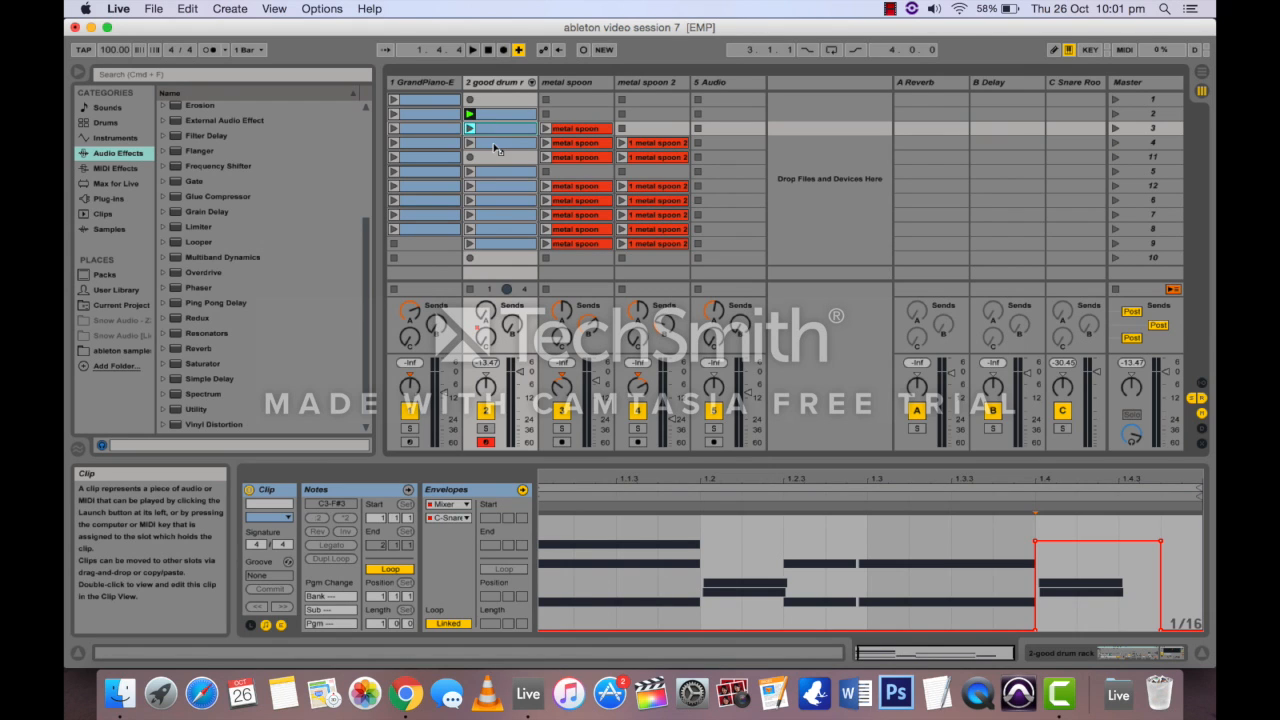
click(495, 145)
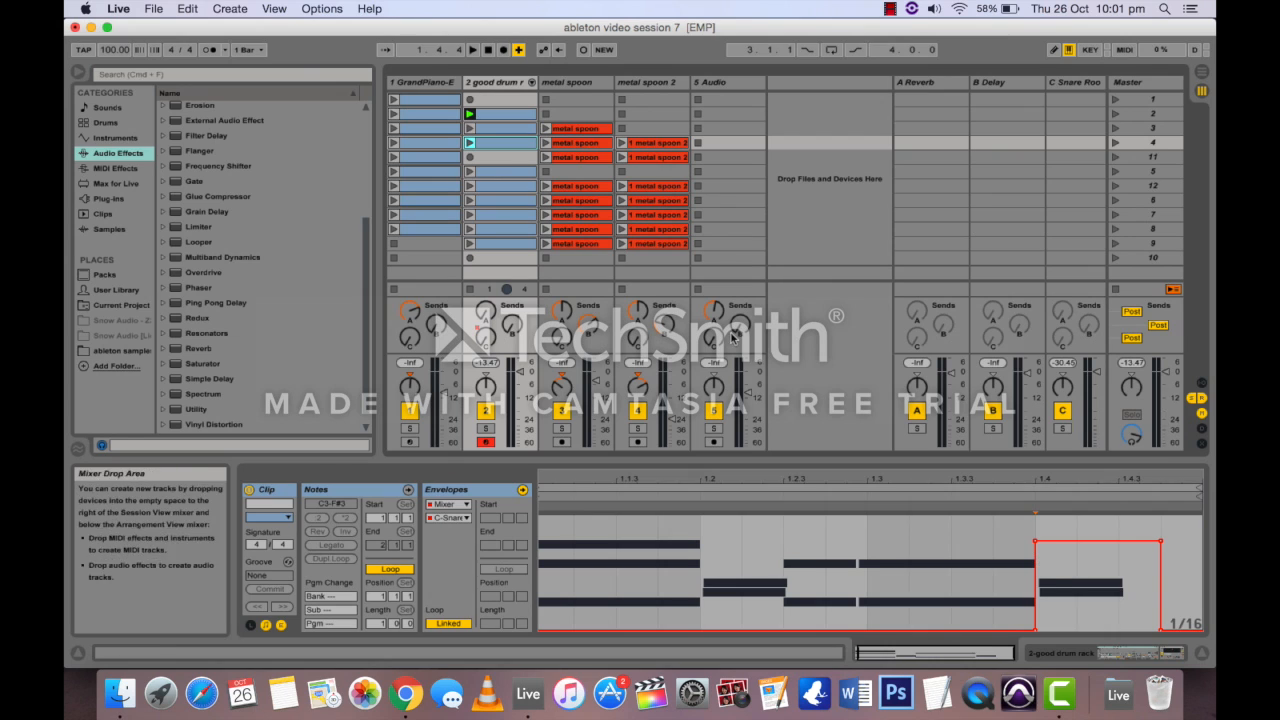
click(510, 116)
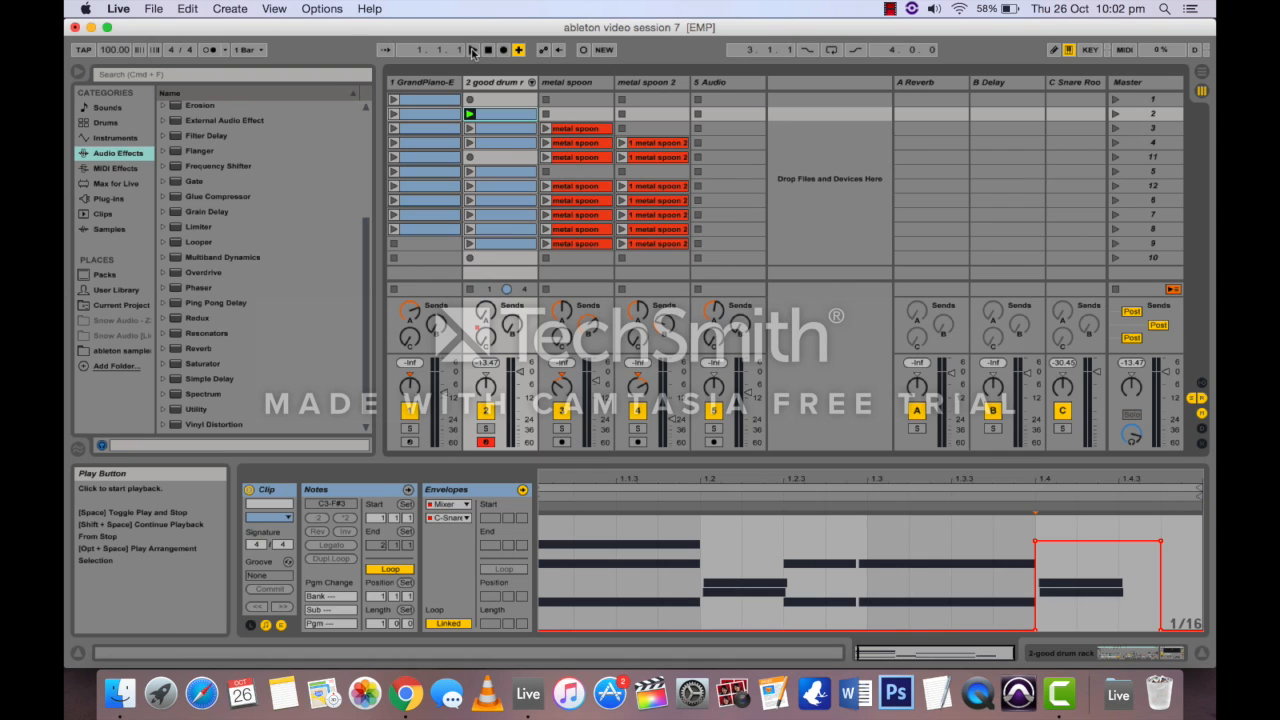
Step: Compare Session View with the empty Arrangement View and start playback in the arrangement
key(Left)
key(Tab)
key(Tab)
key(Tab)
key(Tab)
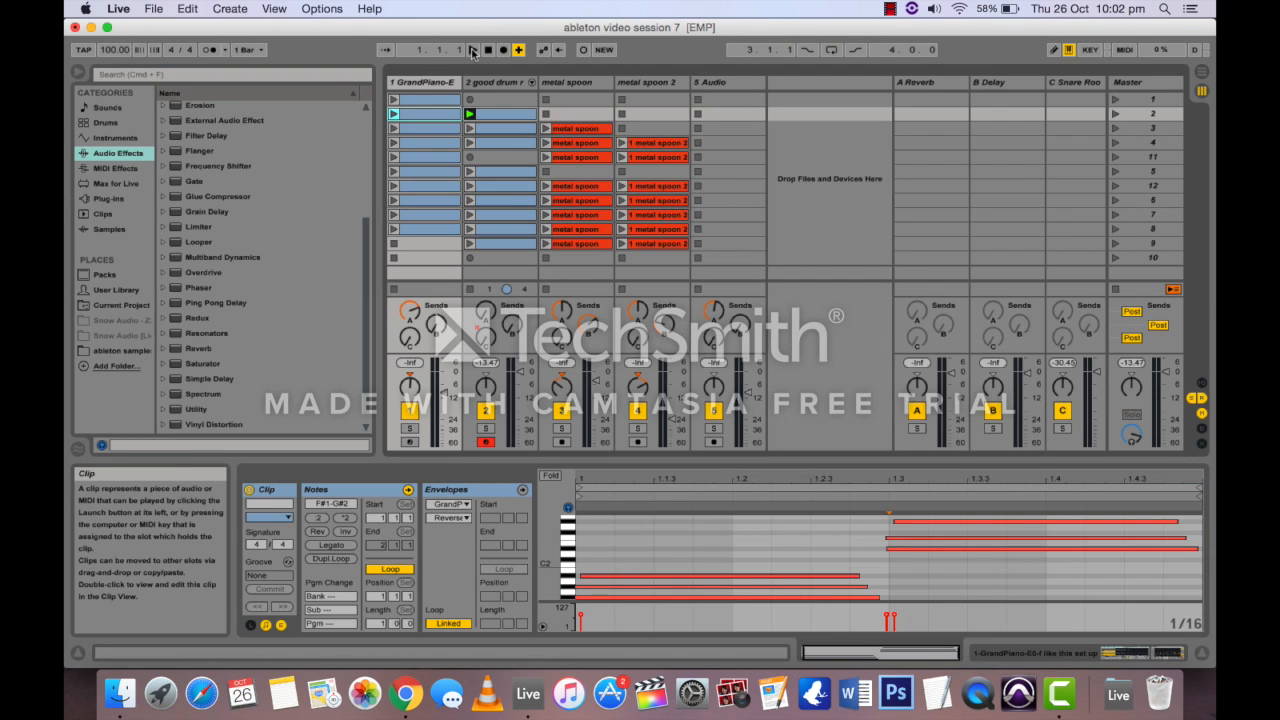
key(Tab)
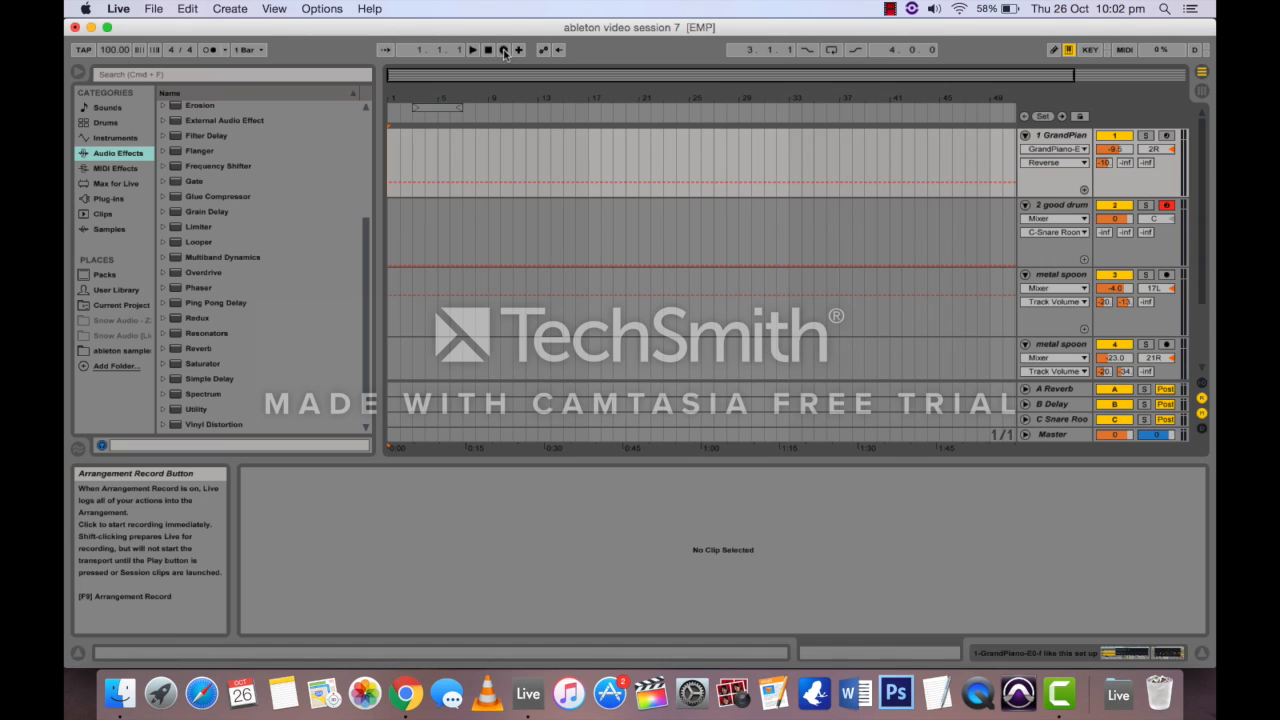
key(space)
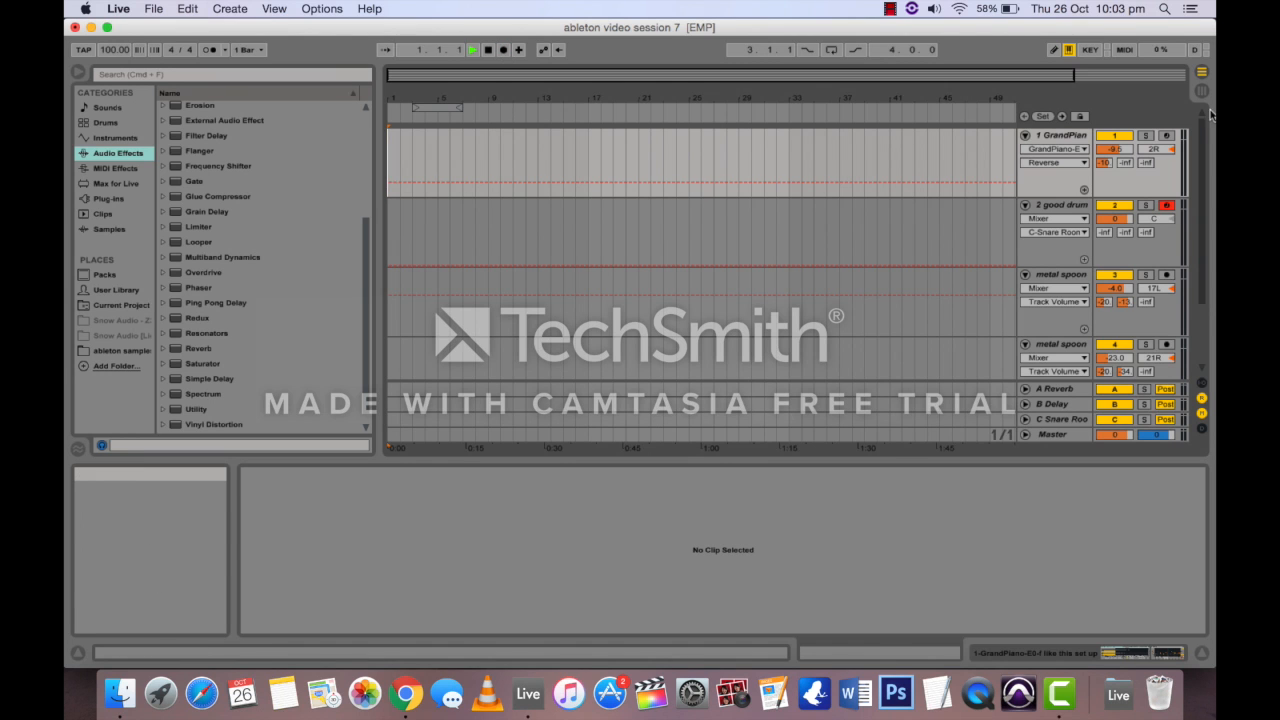
click(1201, 73)
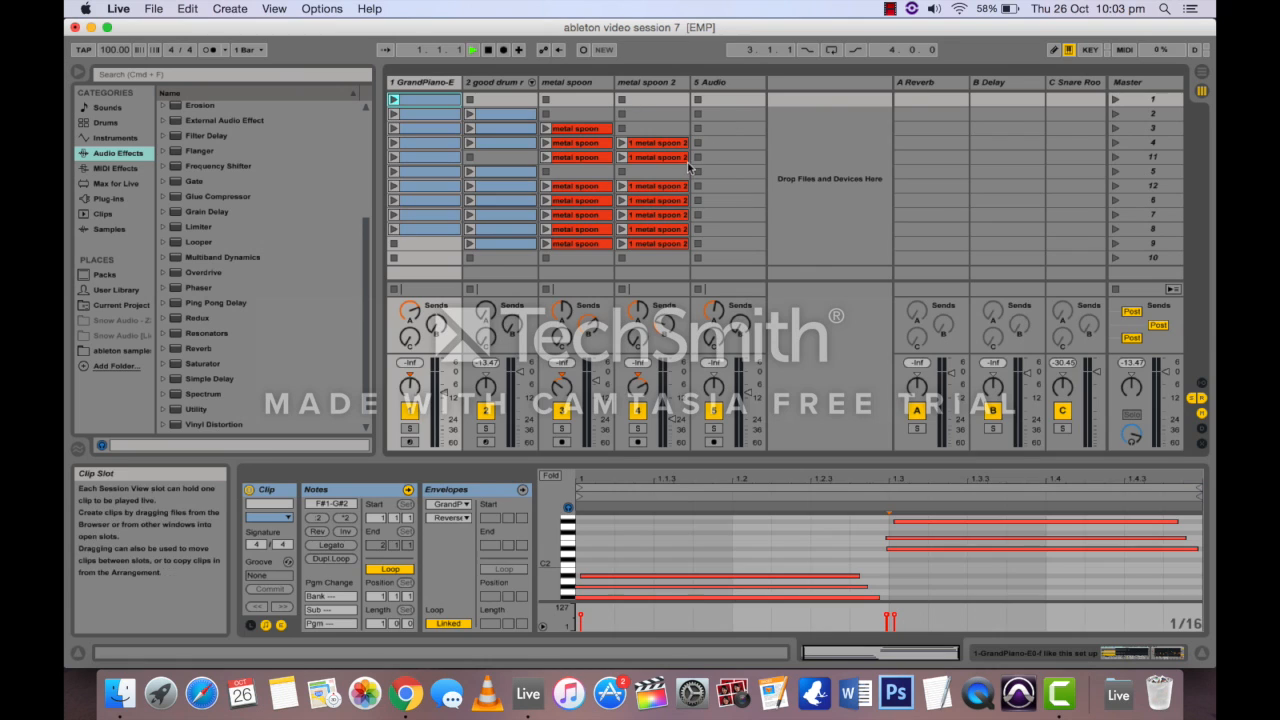
key(Tab)
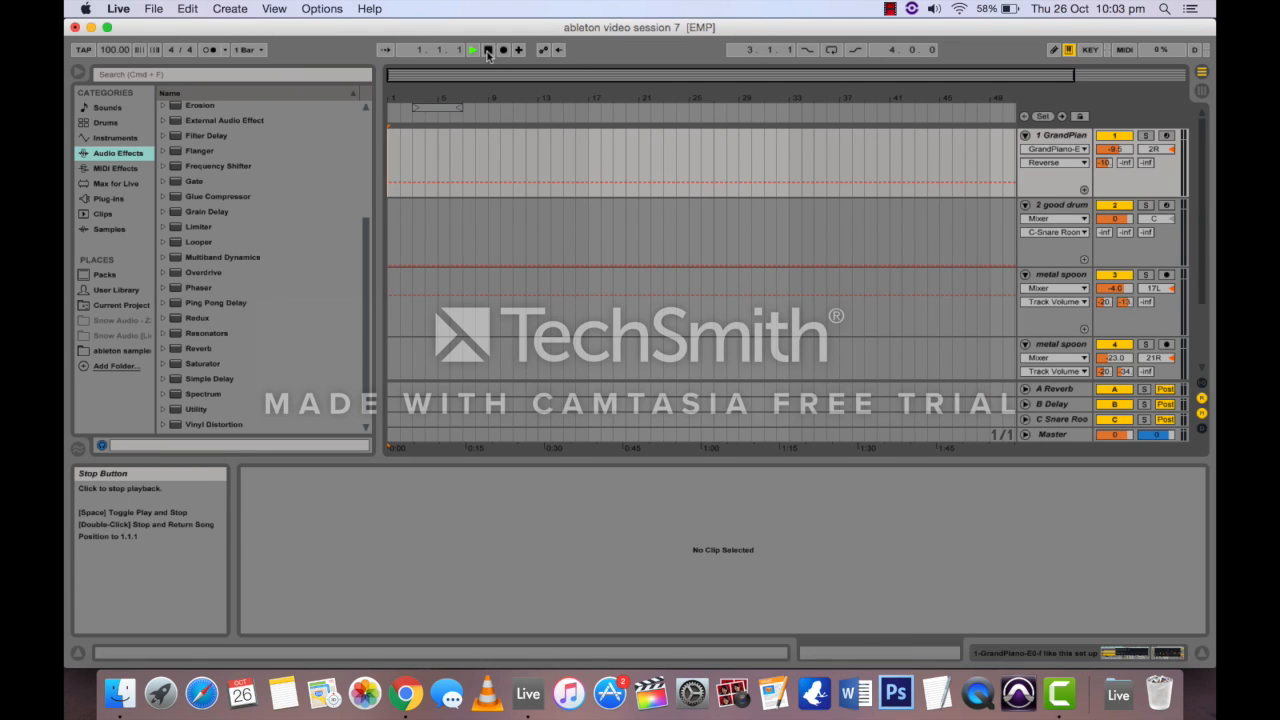
Step: Look through the global launch quantization options without changing the setting, and return to Session View
click(247, 49)
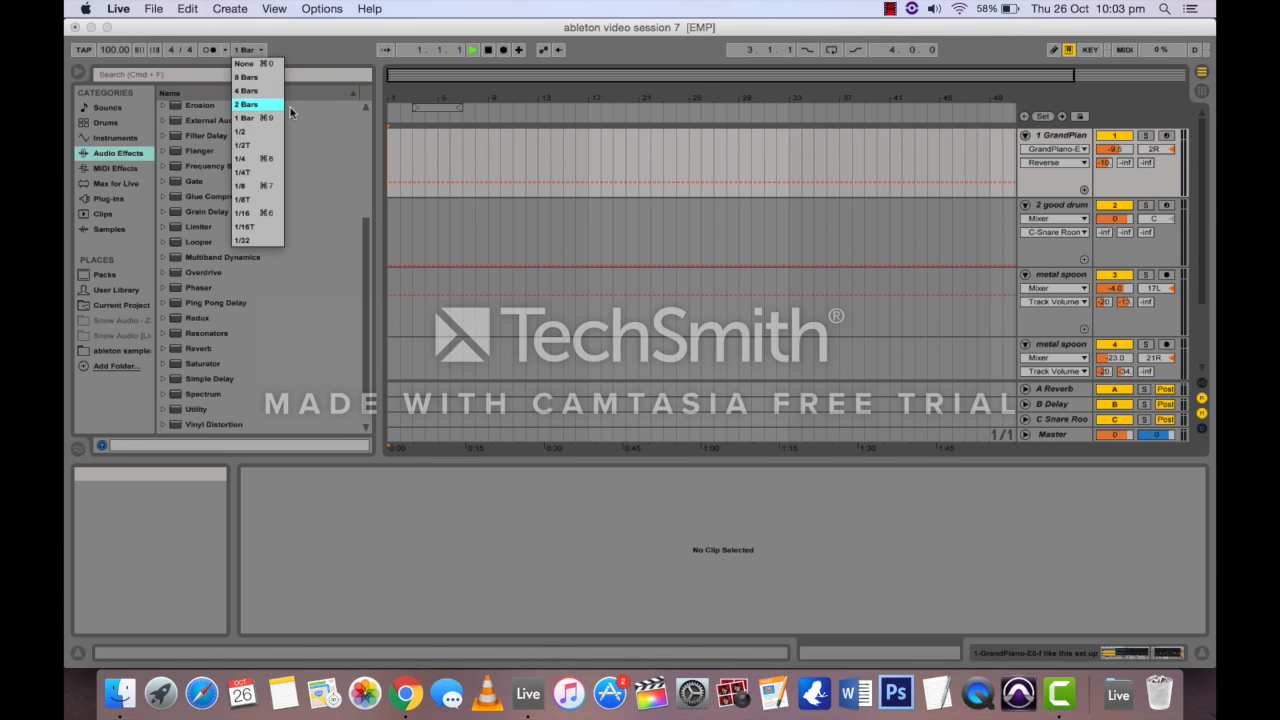
key(Escape)
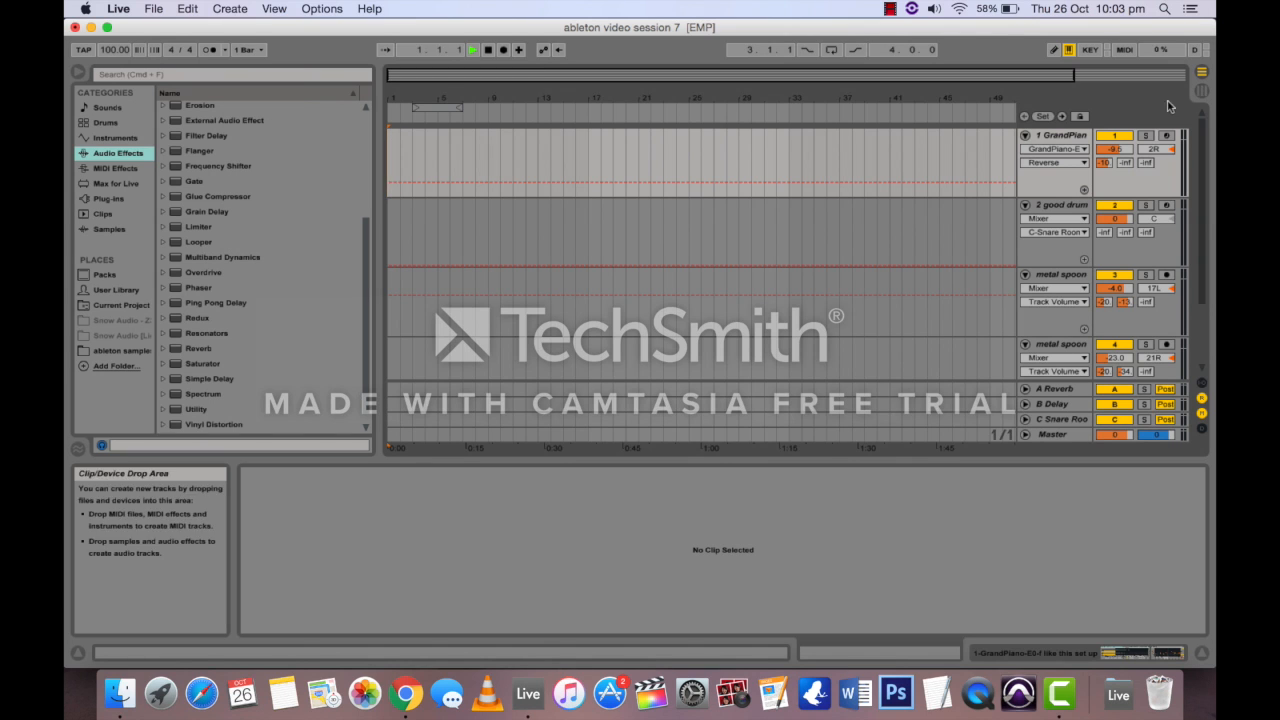
key(Tab)
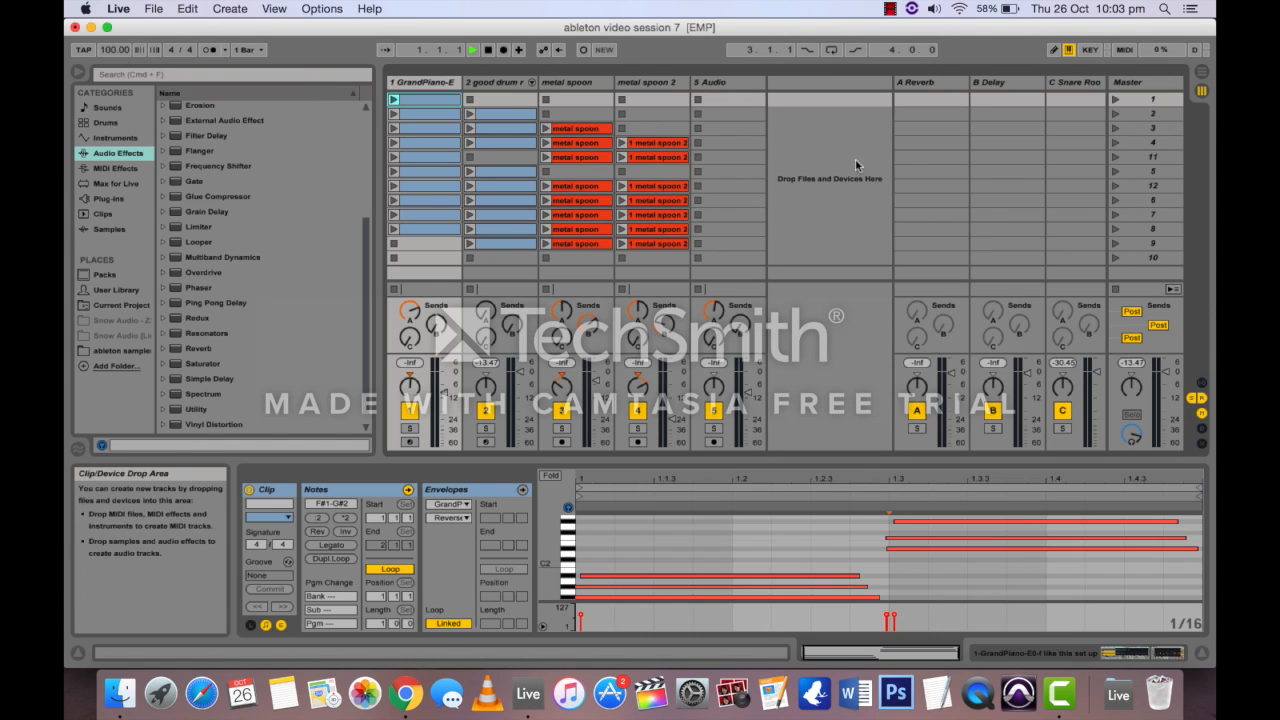
Step: Set the global quantization to None and launch the scene 2 drum clip over the scene 1 piano clip
click(394, 101)
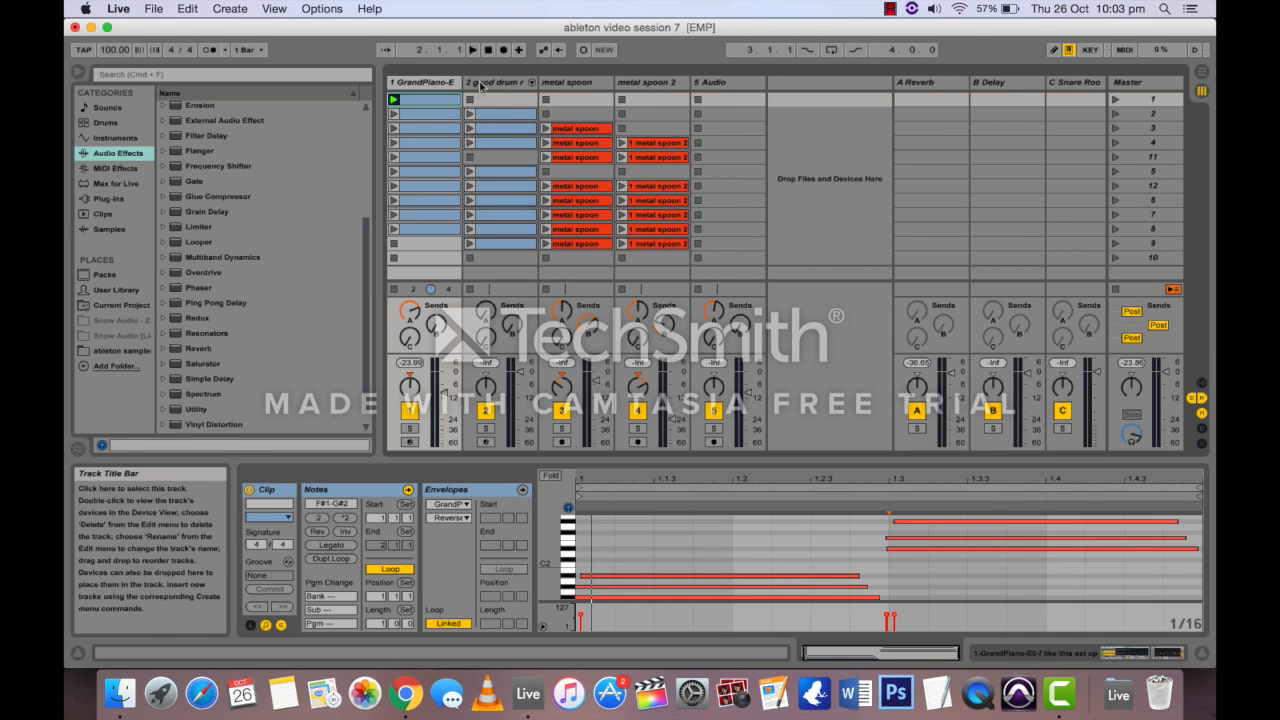
click(250, 50)
click(249, 60)
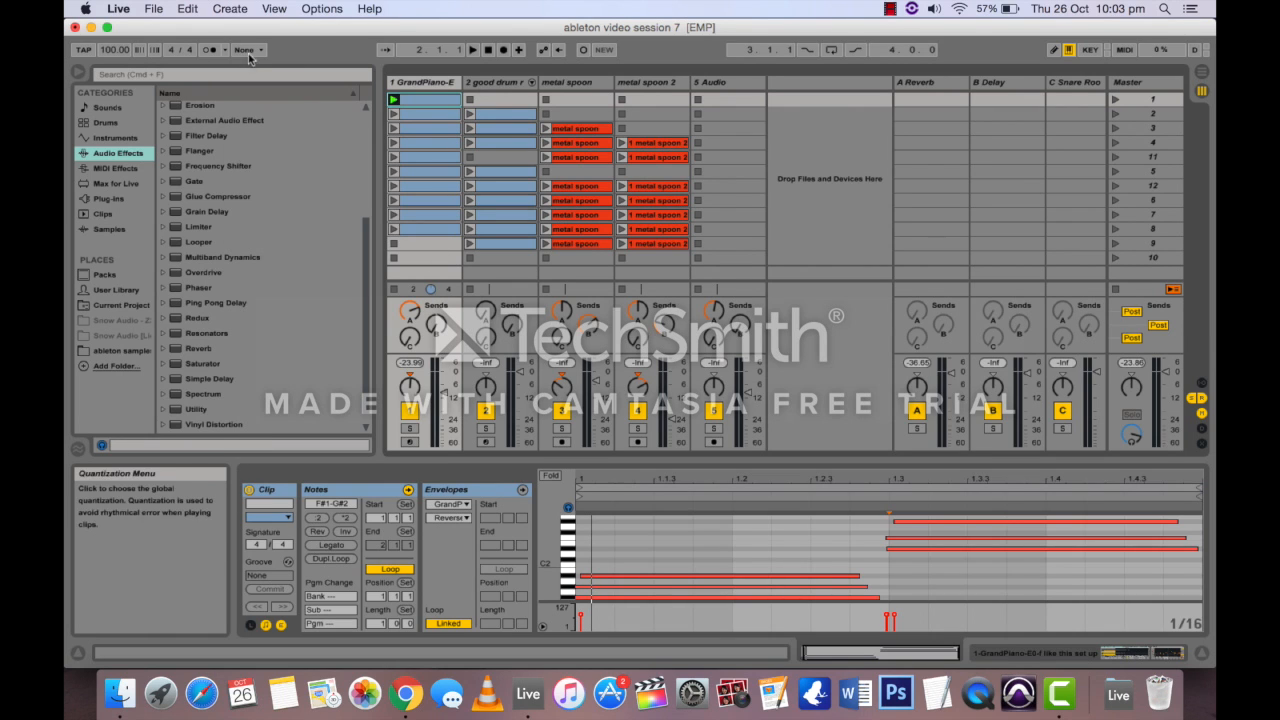
click(488, 49)
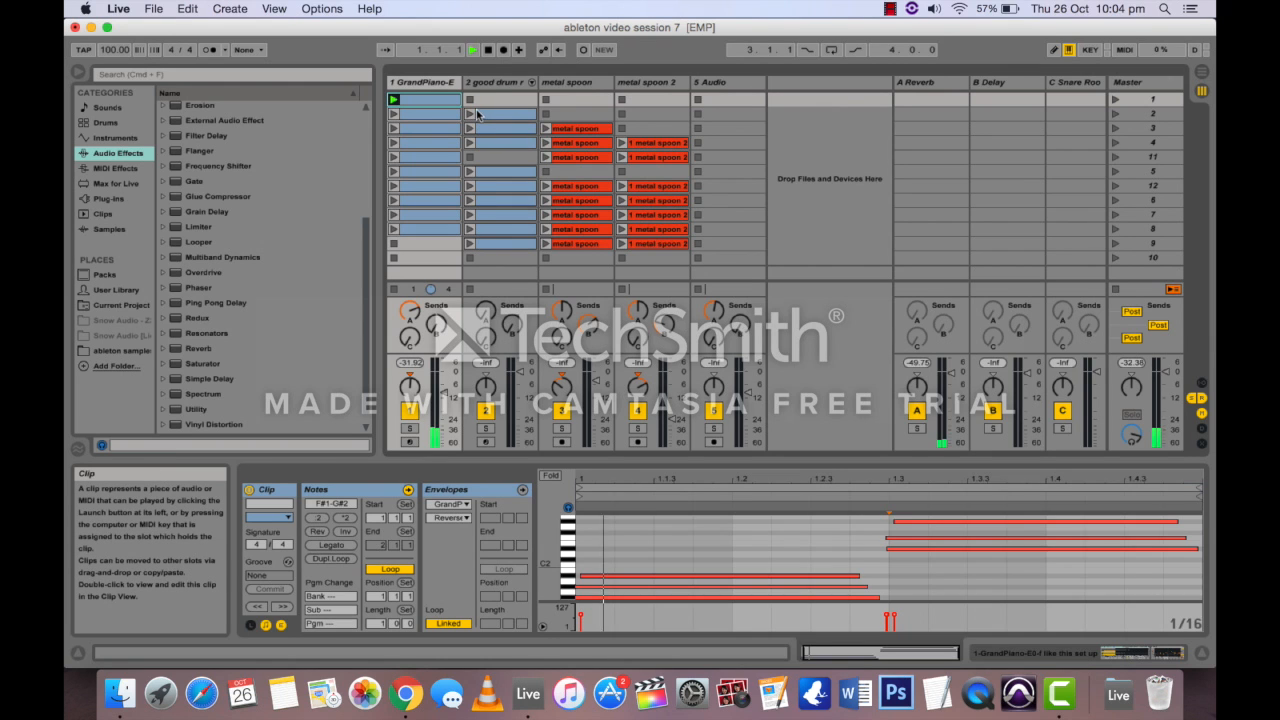
click(470, 114)
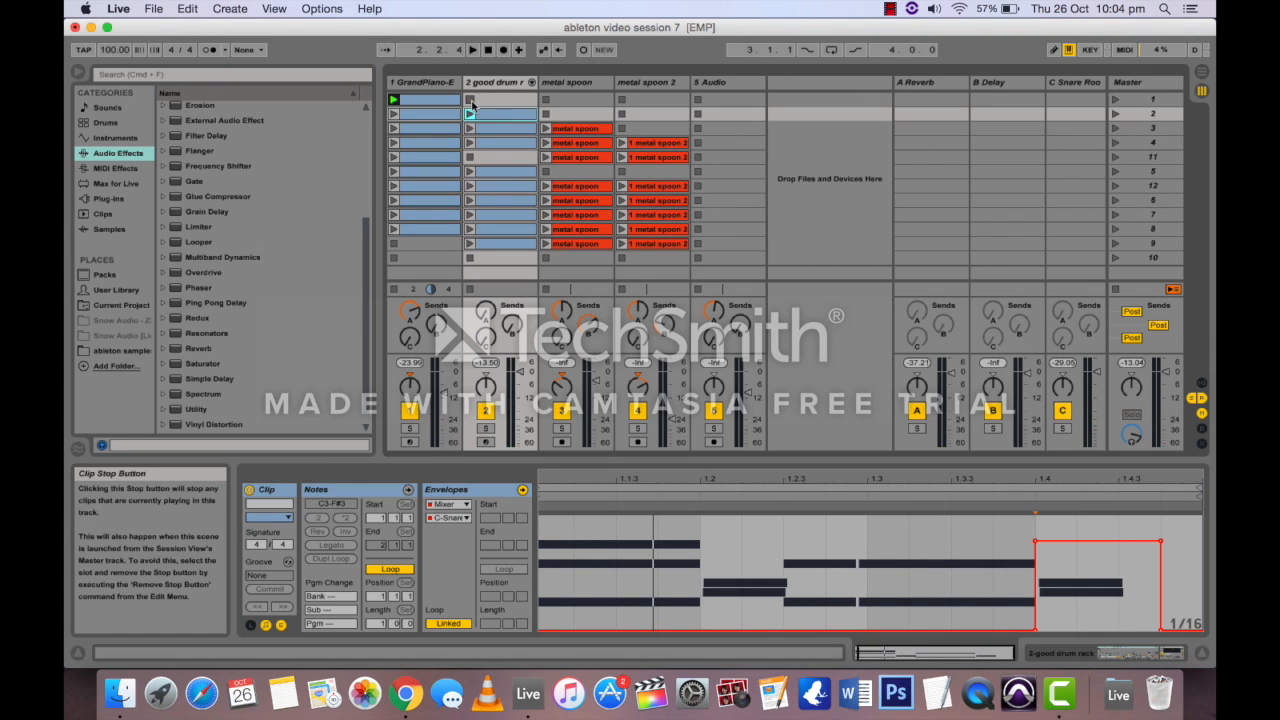
Step: Set the global quantization to 1 Bar and launch the scene 2 drum clip in time with the piano clip
click(247, 49)
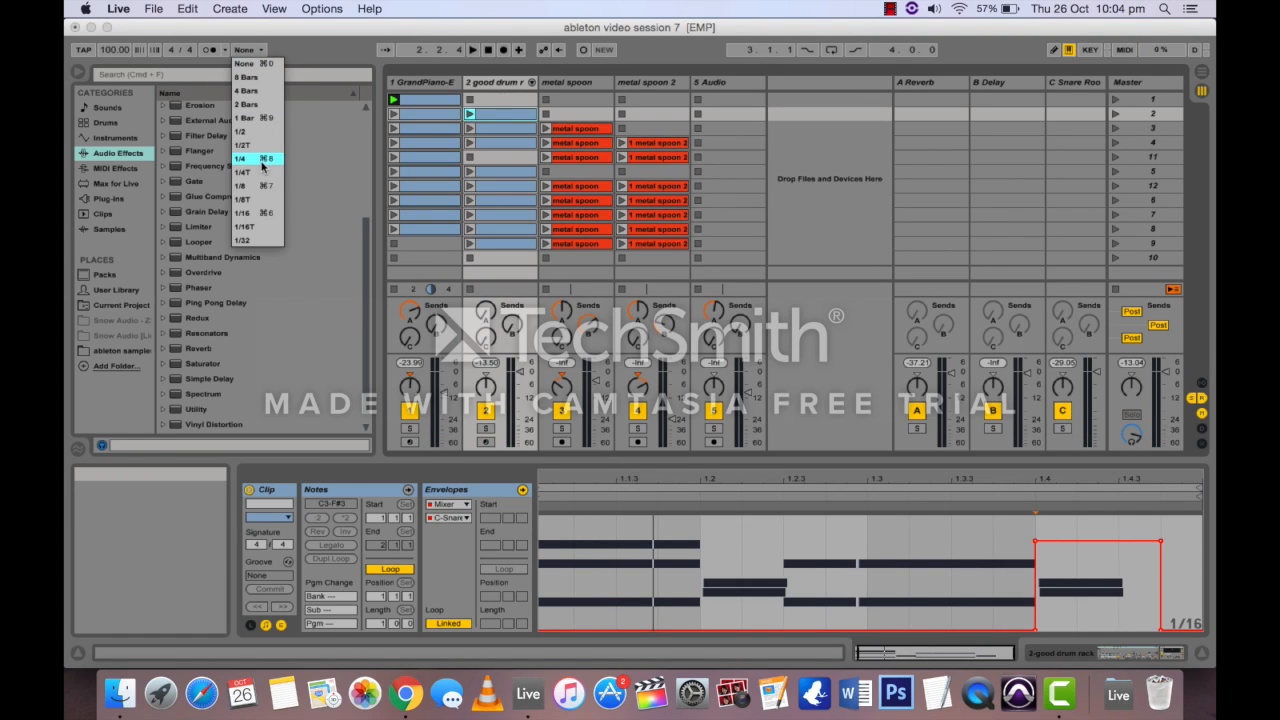
click(266, 118)
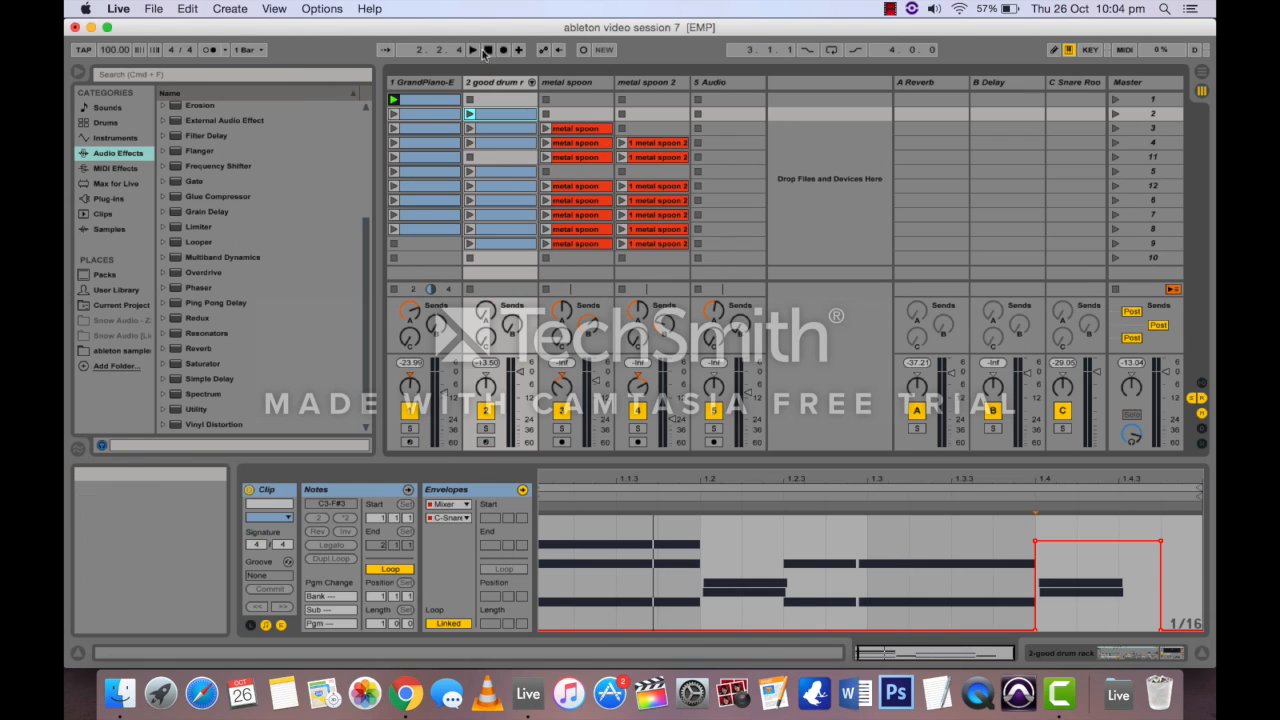
click(475, 51)
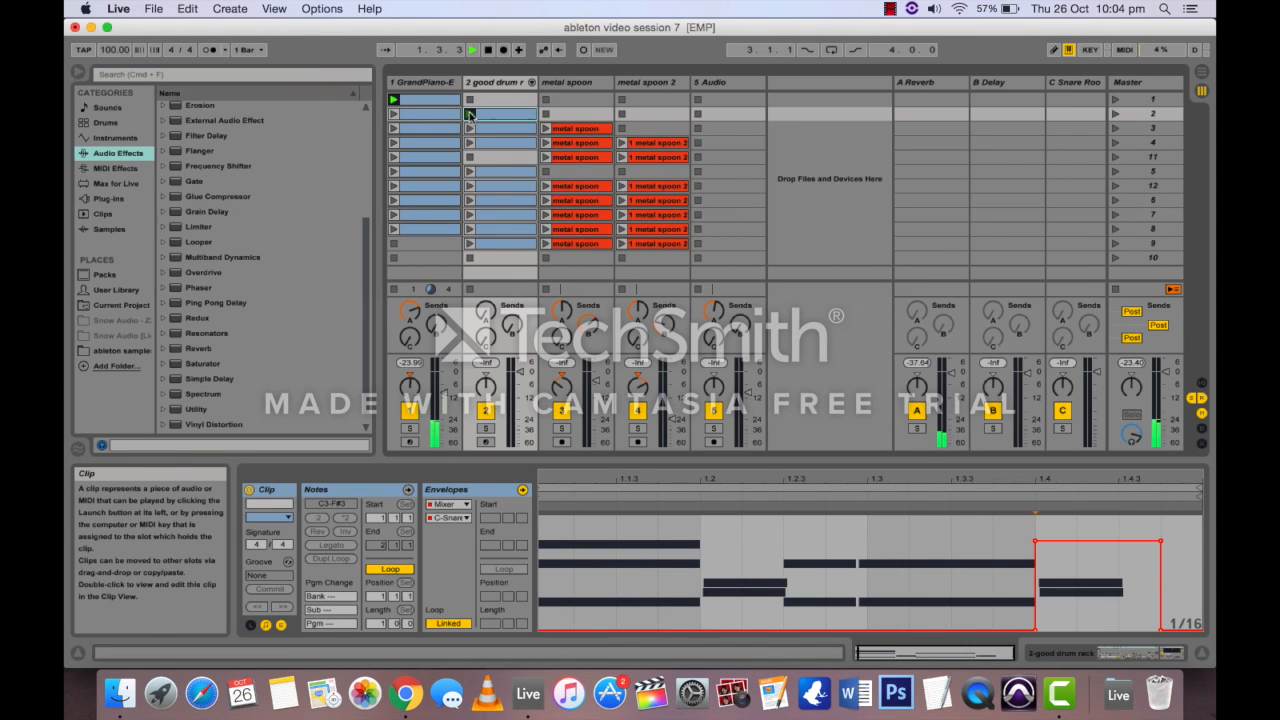
click(469, 114)
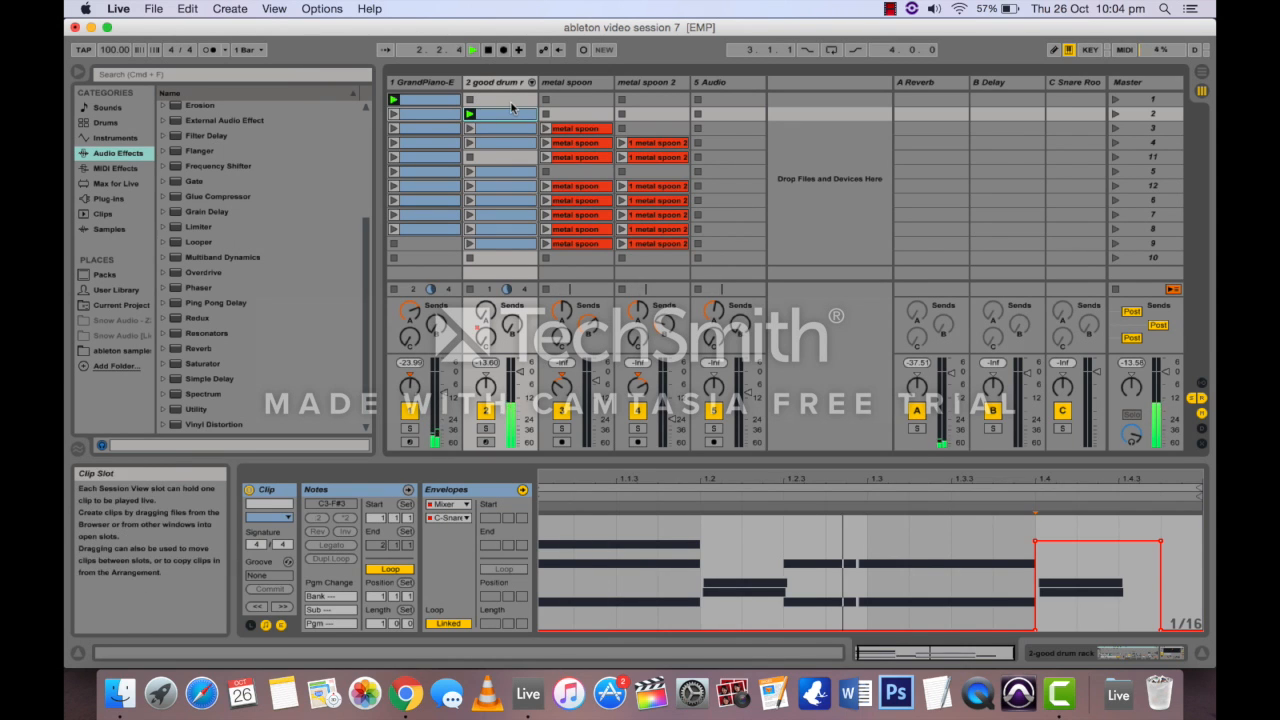
click(486, 50)
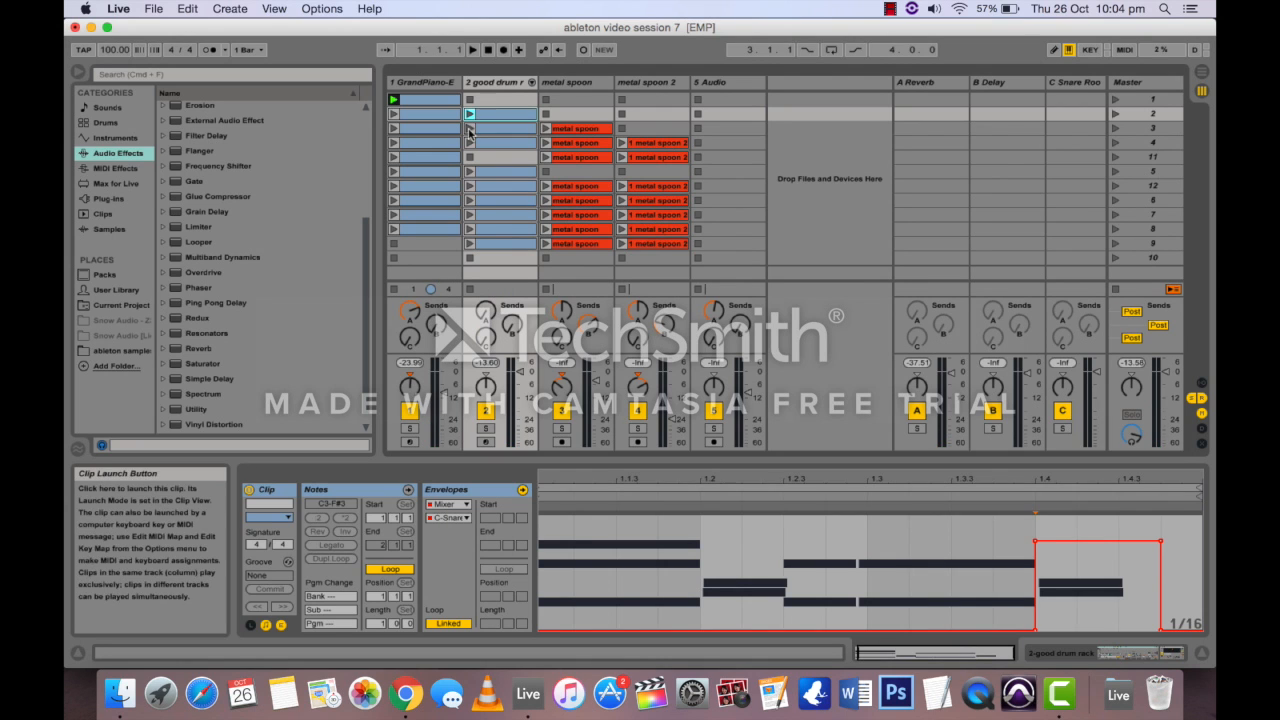
Step: Stop the drum track's clip and launch only the scene 1 GrandPiano clip
click(477, 289)
key(Up)
key(Left)
key(Return)
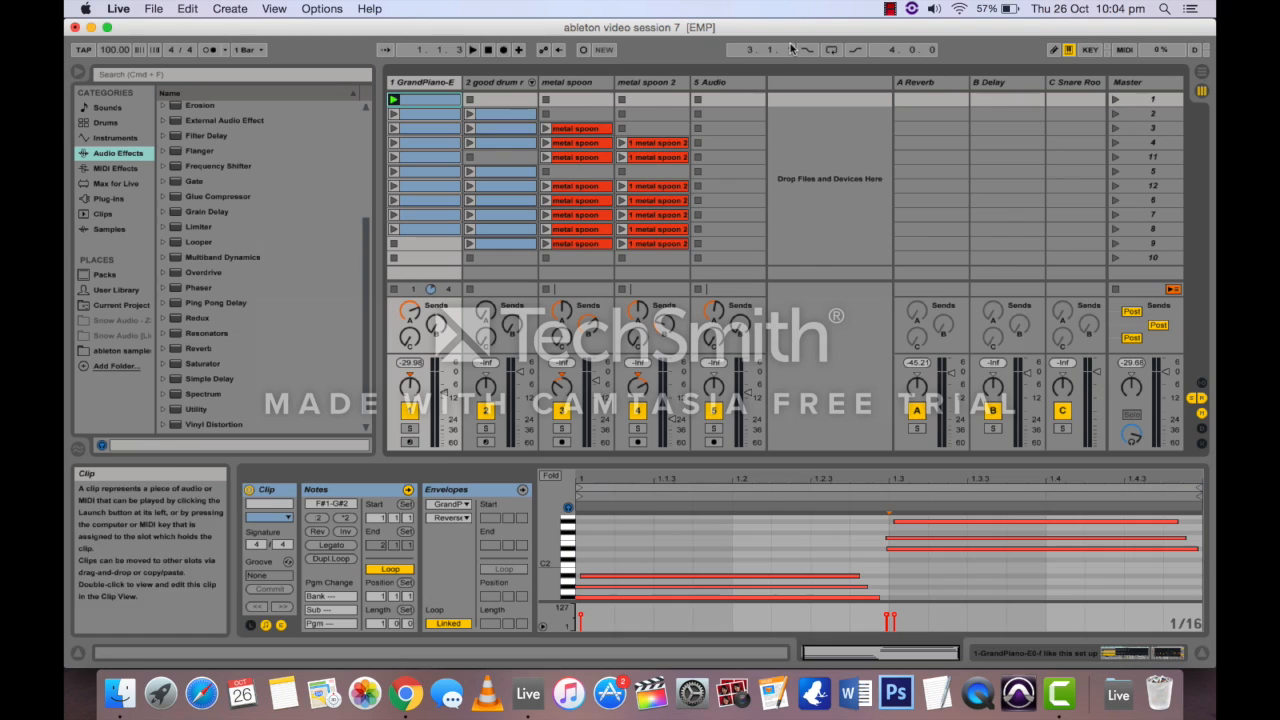
Step: Record the GrandPiano clip into the Arrangement while raising its track volume from silence to about -7 dB
click(488, 50)
click(504, 52)
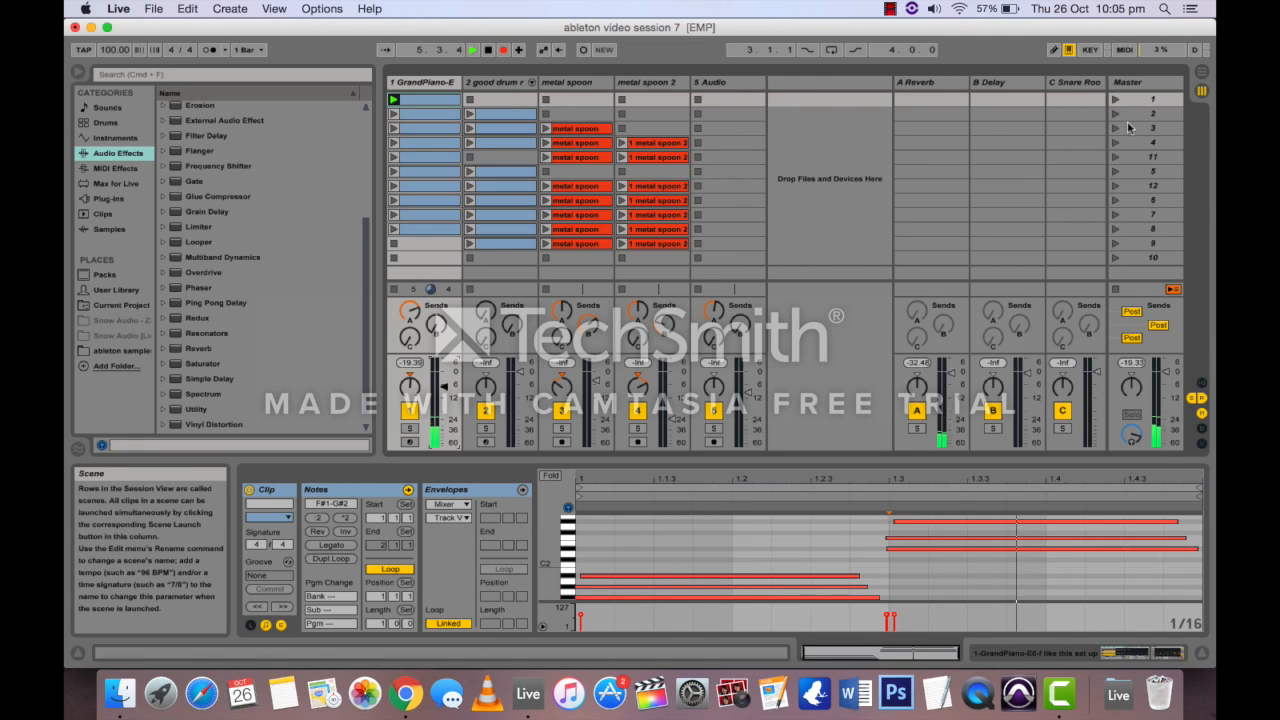
key(Tab)
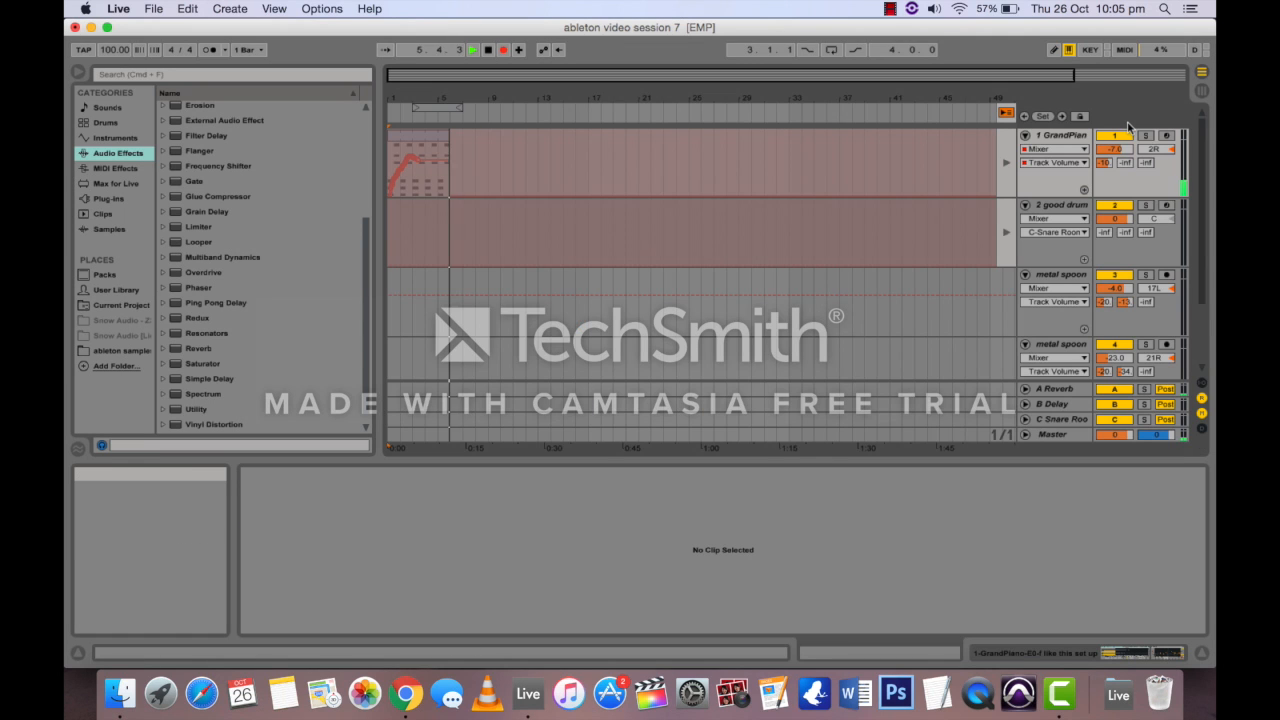
click(1007, 114)
key(space)
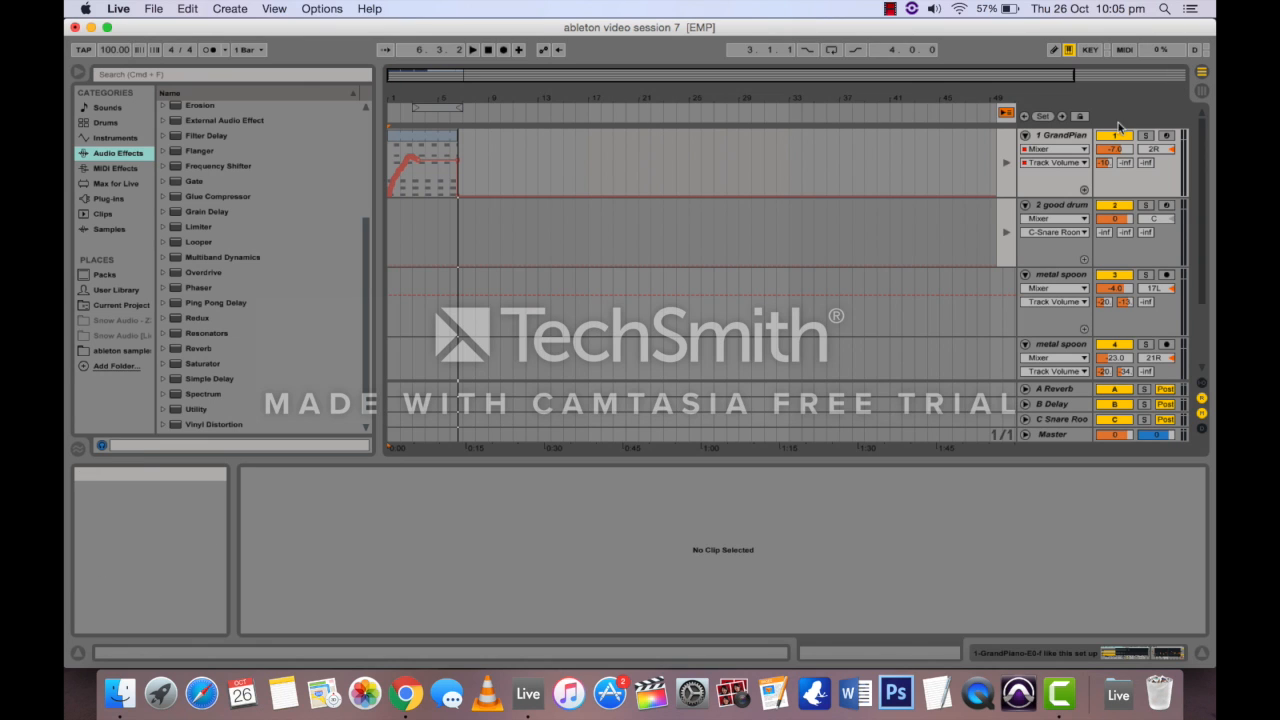
Step: Return all tracks to arrangement playback and trim the recorded piano clip to end at 5.1.1
click(1006, 113)
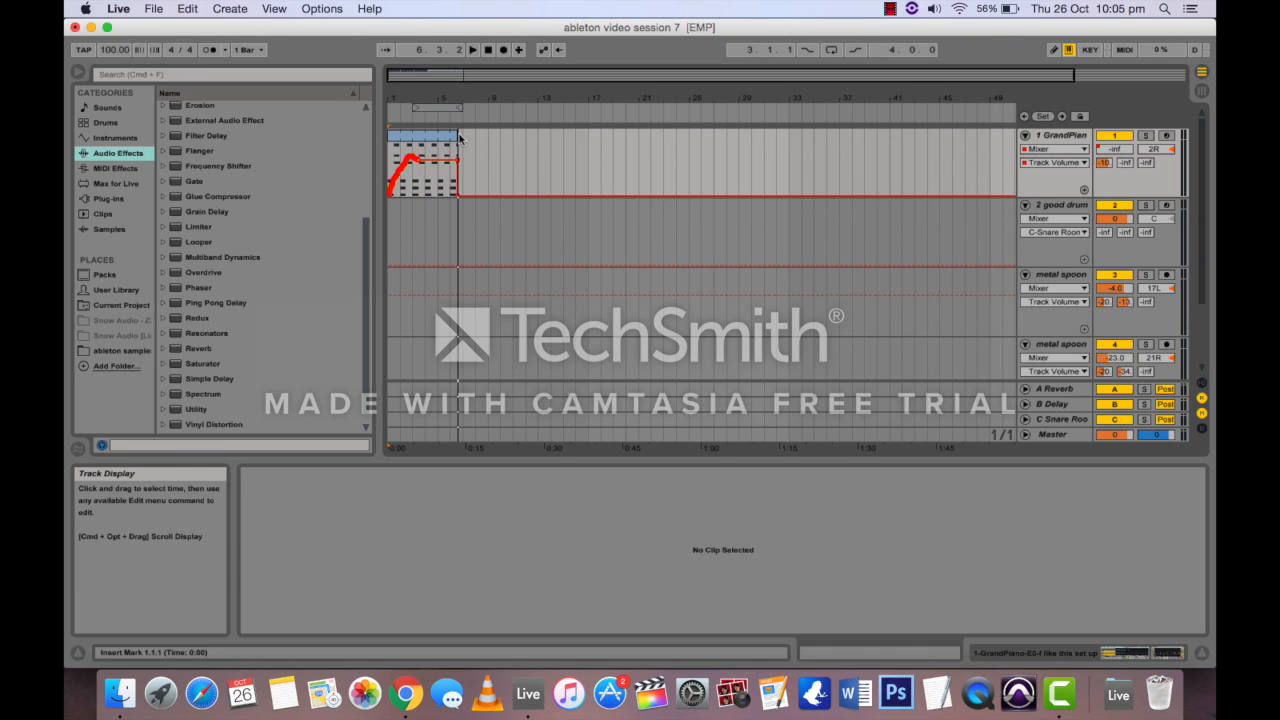
drag(460, 137, 437, 138)
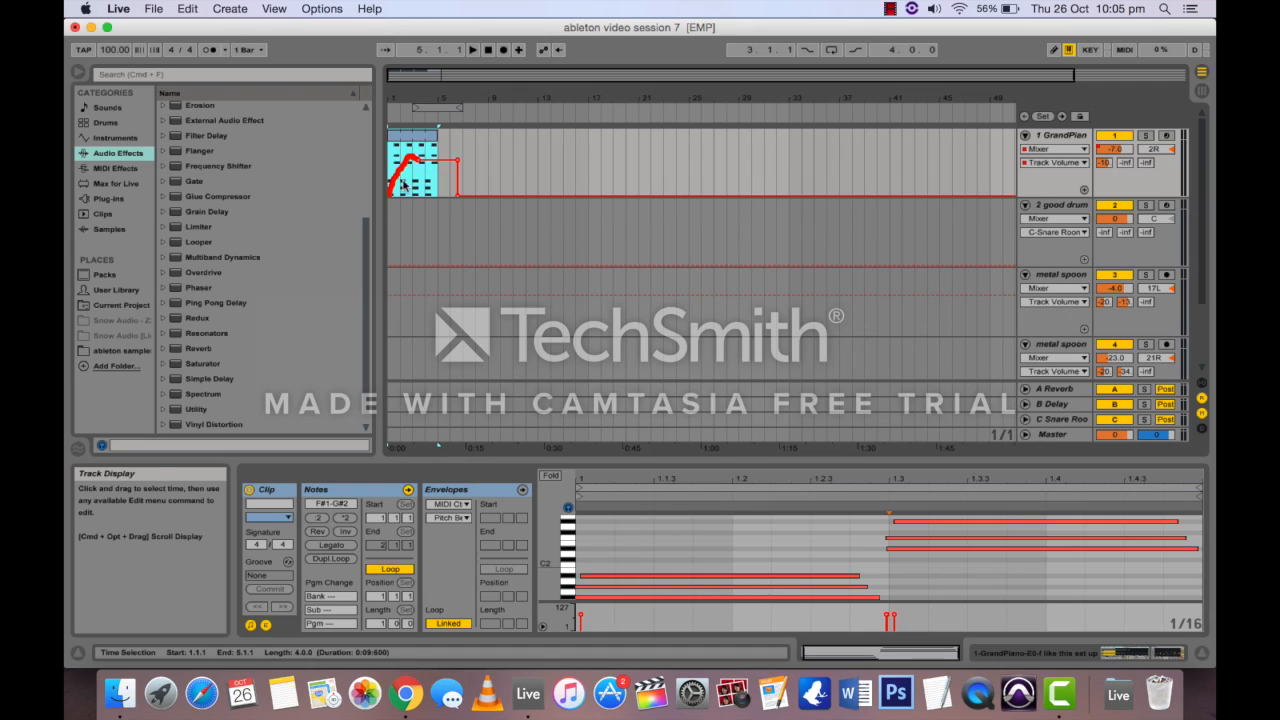
Step: Play back the piano's recorded volume automation in the Arrangement and compare it with the Session View
mouse_move(409, 163)
drag(417, 160, 424, 160)
key(space)
click(474, 52)
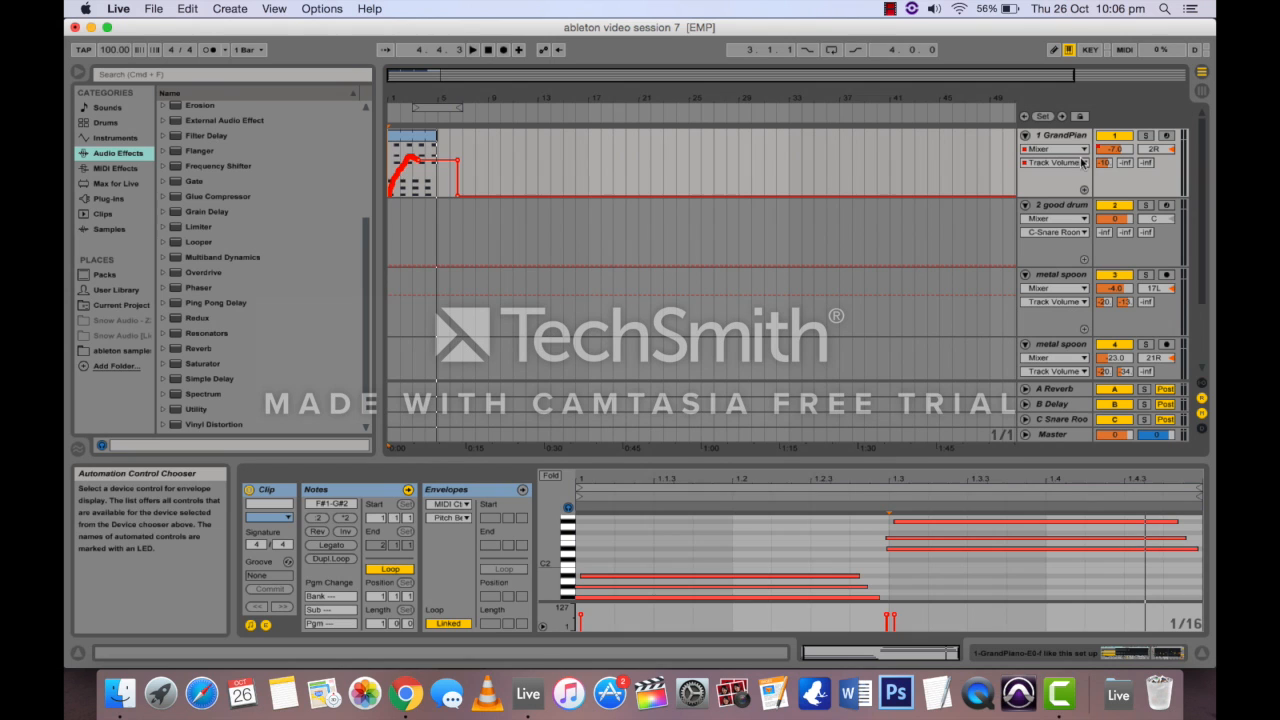
click(1201, 90)
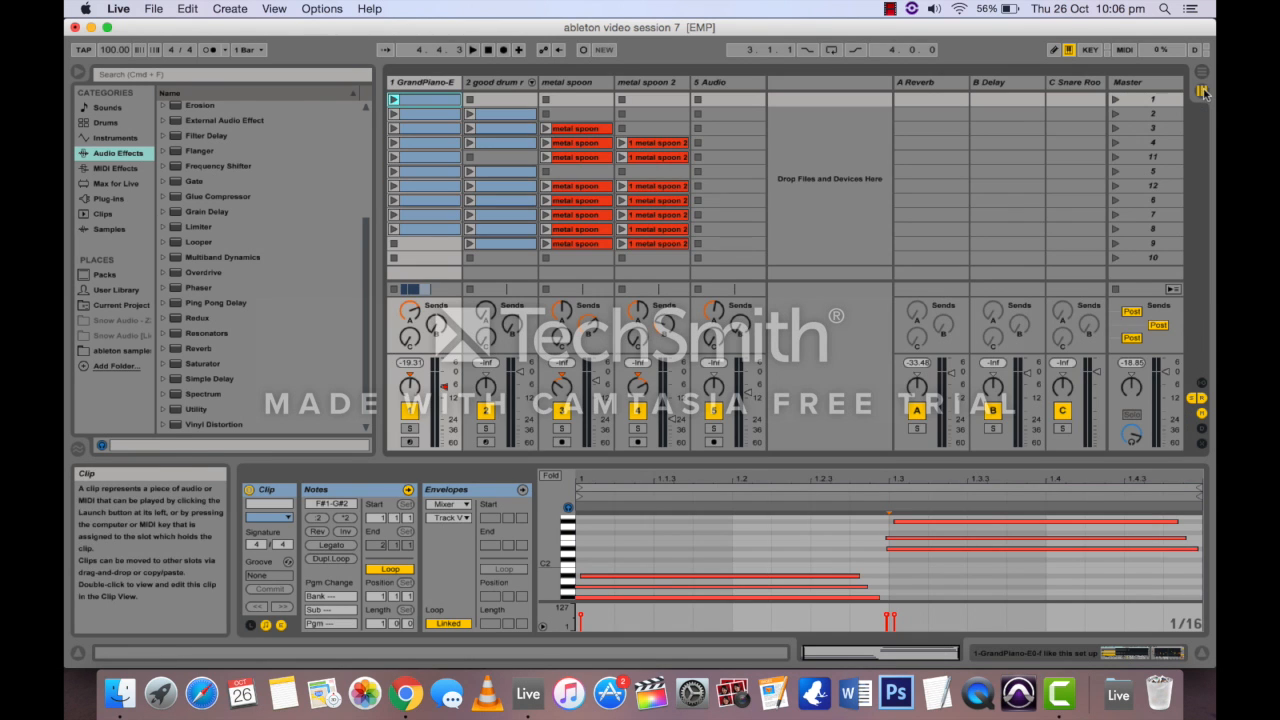
click(1201, 72)
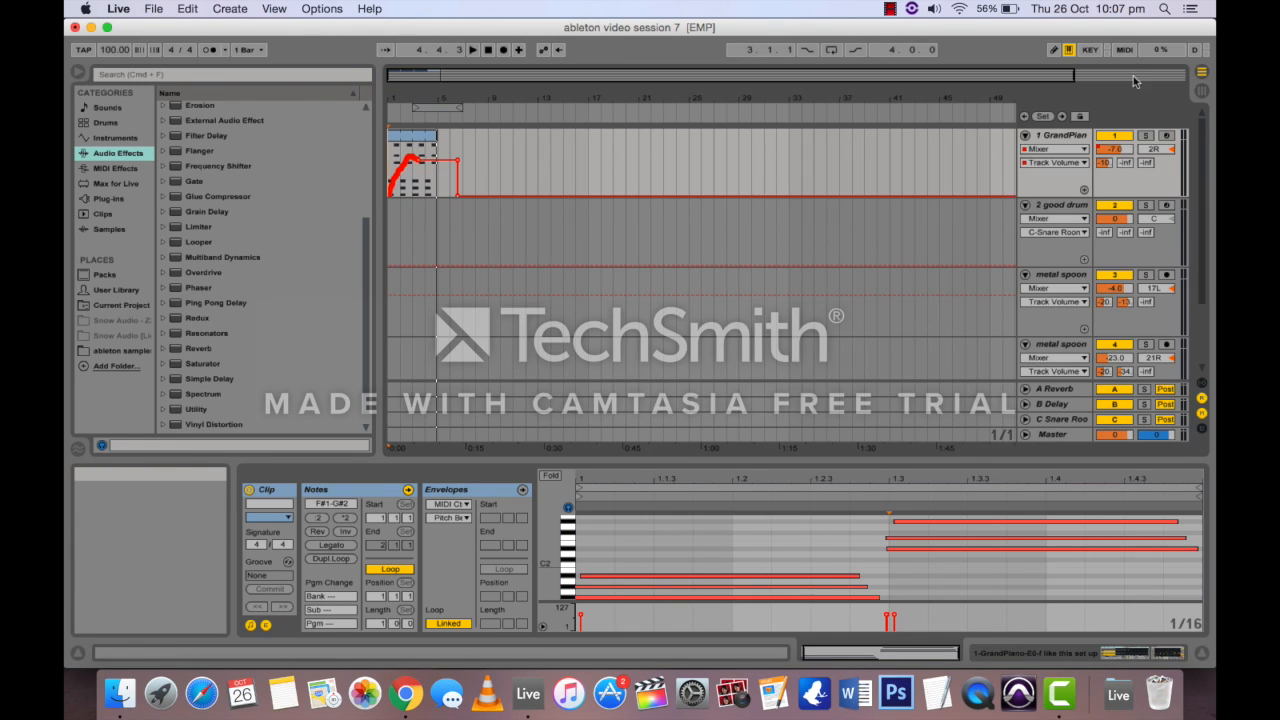
Step: Delete the recorded piano clip and its remaining Track Volume automation from the start of the GrandPiano track in the Arrangement
click(422, 145)
key(Delete)
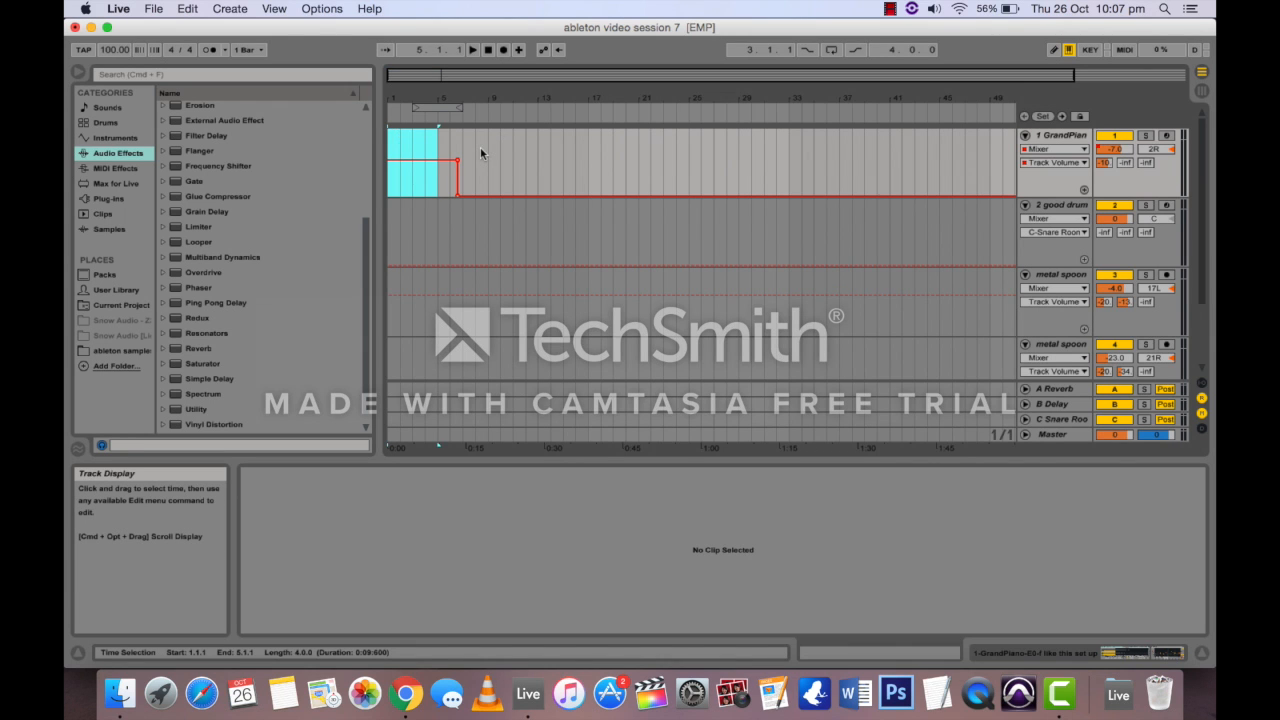
click(514, 166)
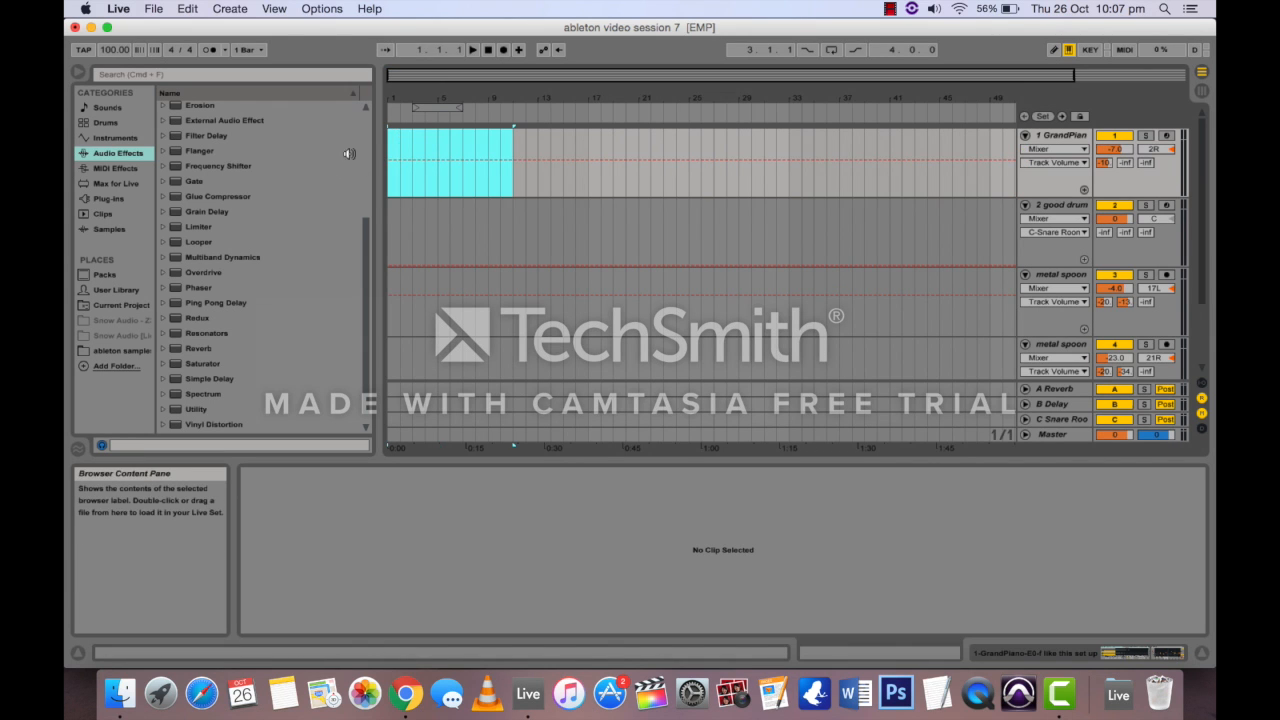
Step: Record scene 1's piano clip into the Arrangement without volume changes, stop the clip and return all tracks to arrangement playback
key(Tab)
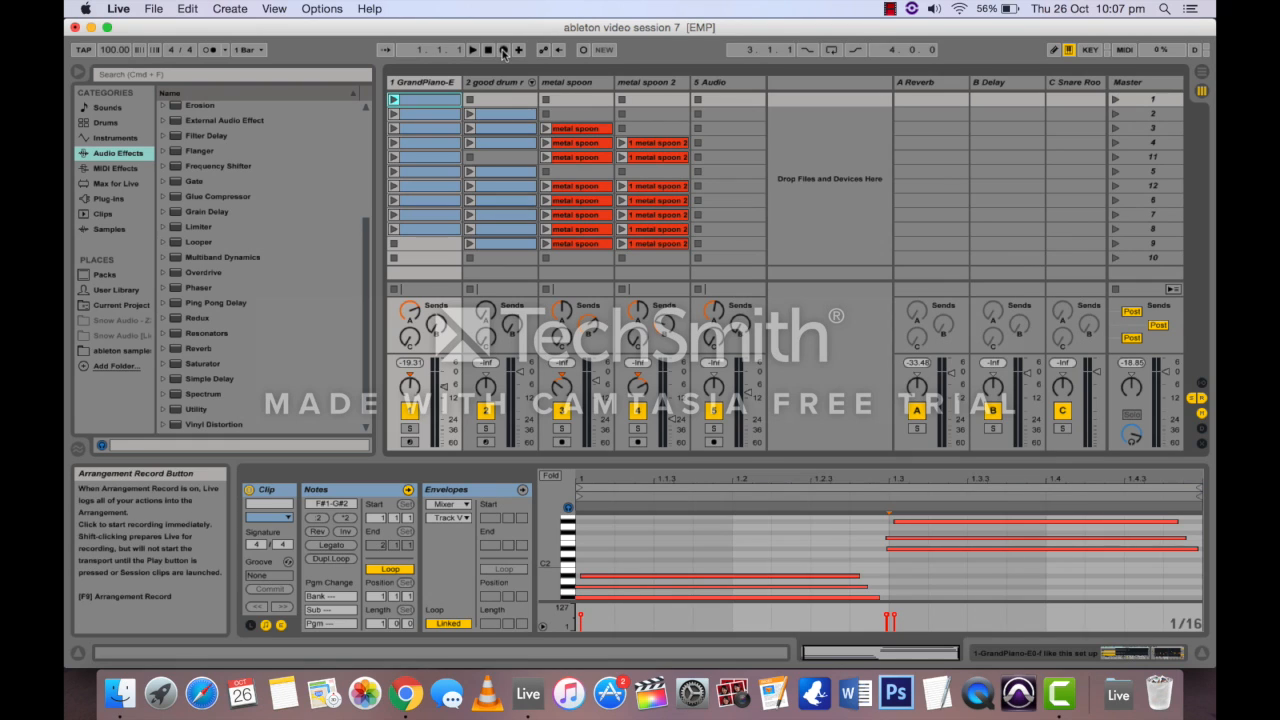
click(1114, 100)
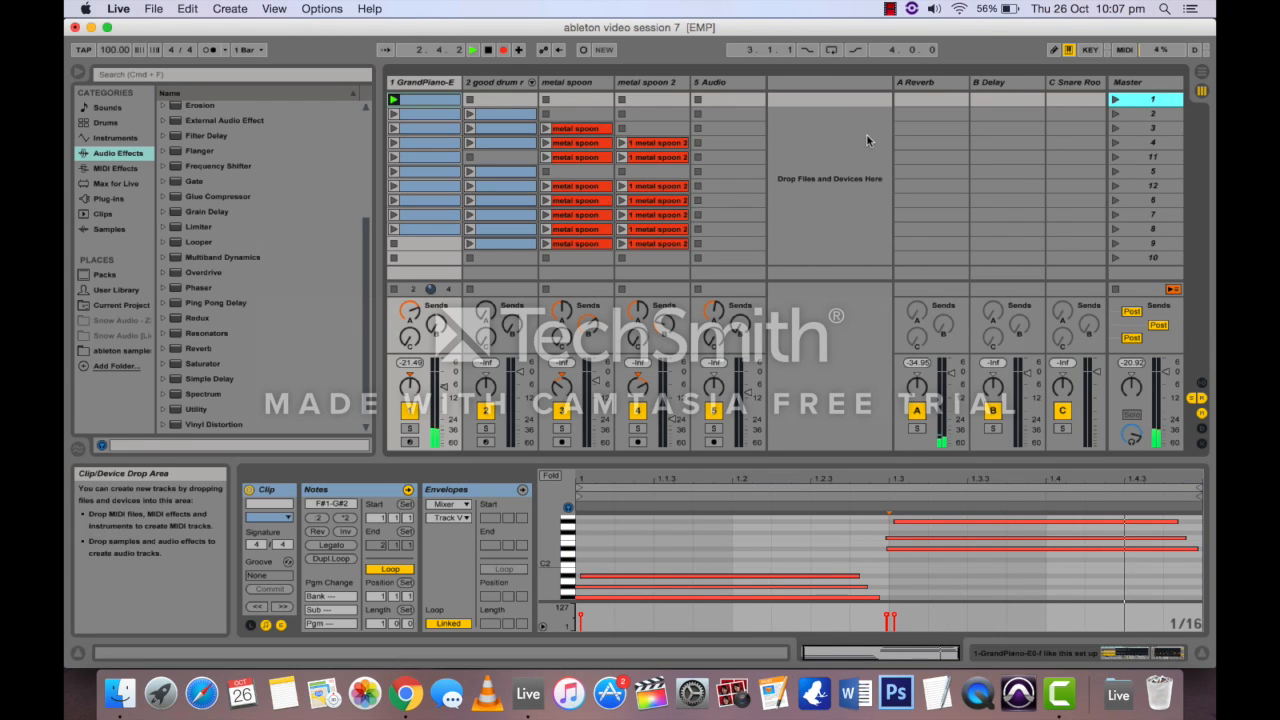
click(394, 291)
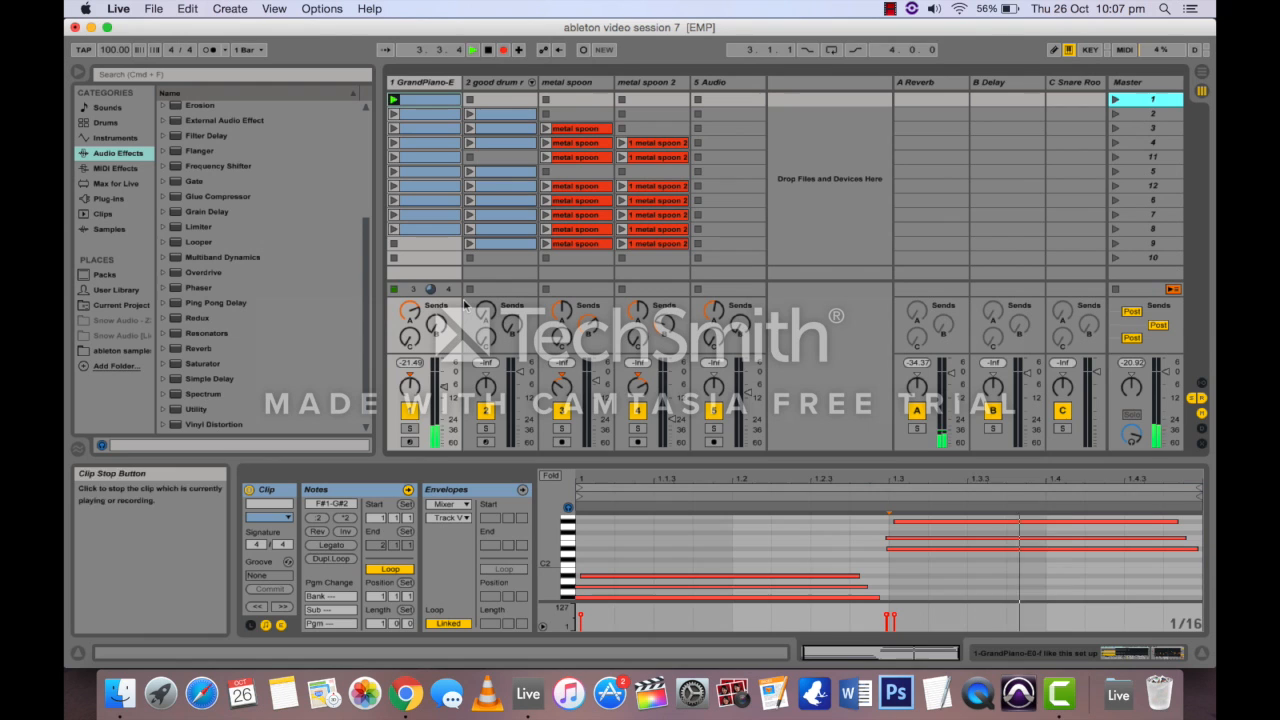
key(Tab)
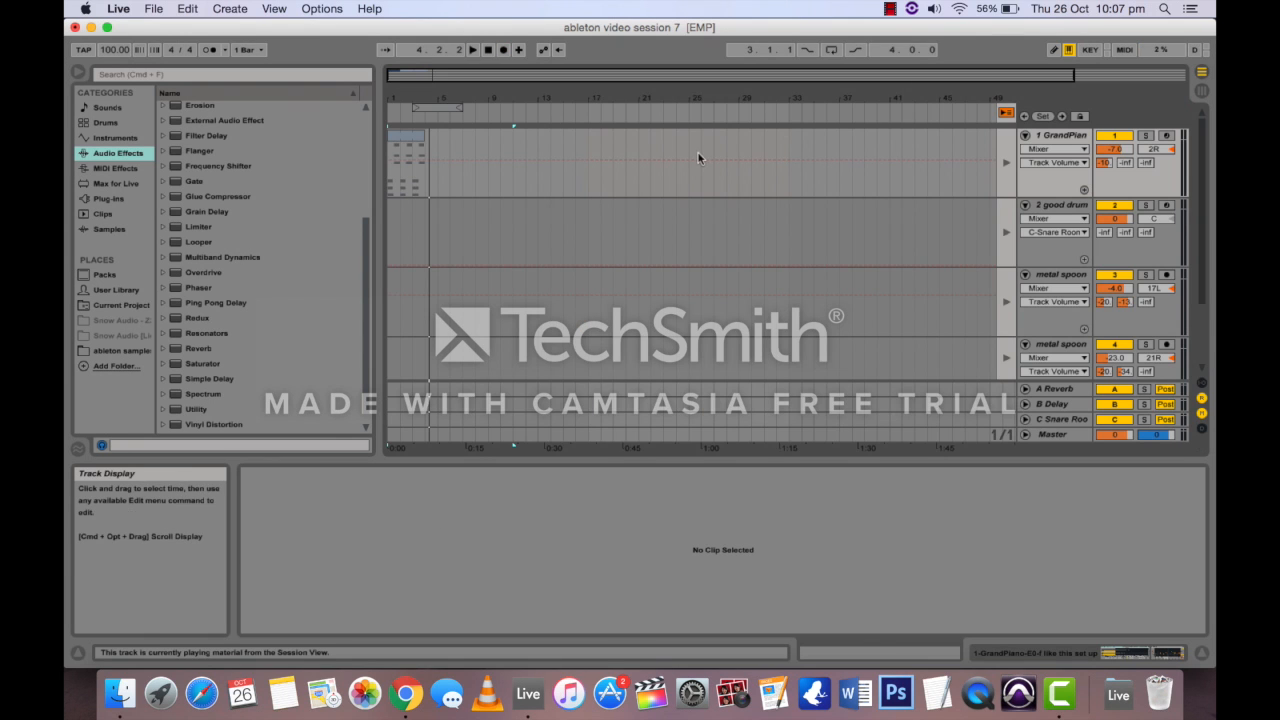
click(1006, 113)
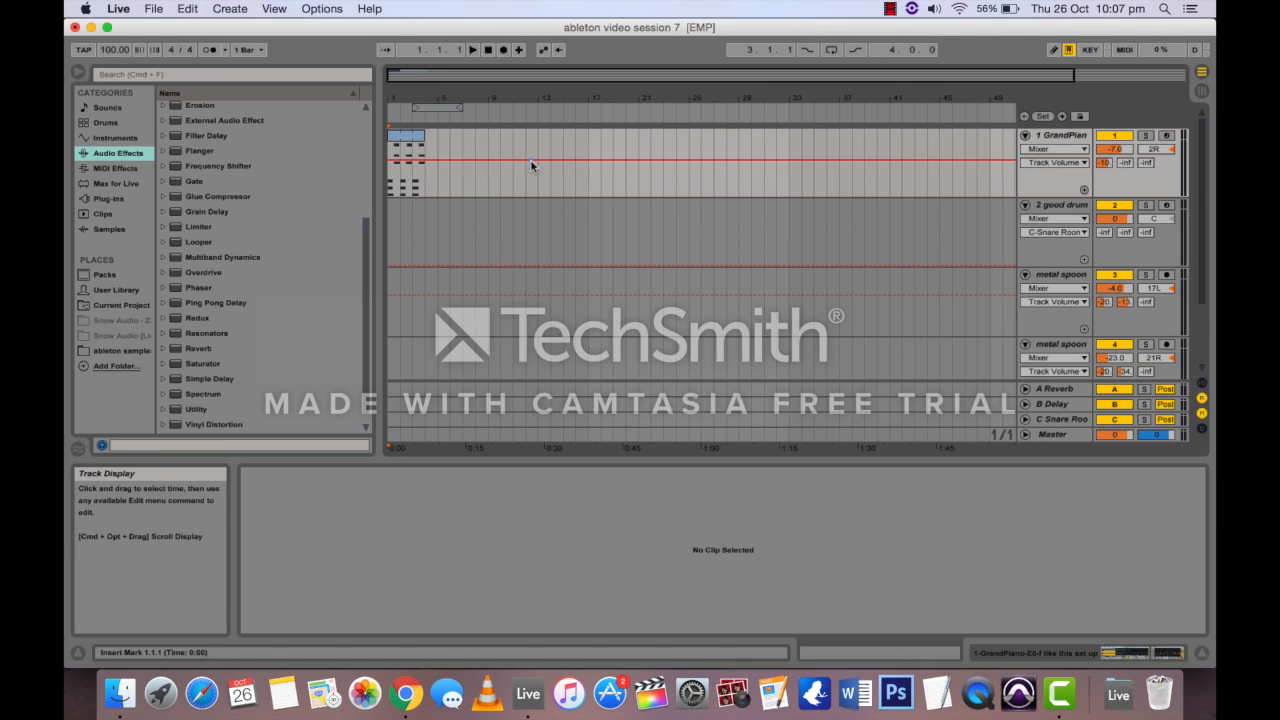
Step: Replace the recorded piano clip with the scene 1 GrandPiano clip from the Session View, placed at 1.1.1 in the Arrangement
click(420, 145)
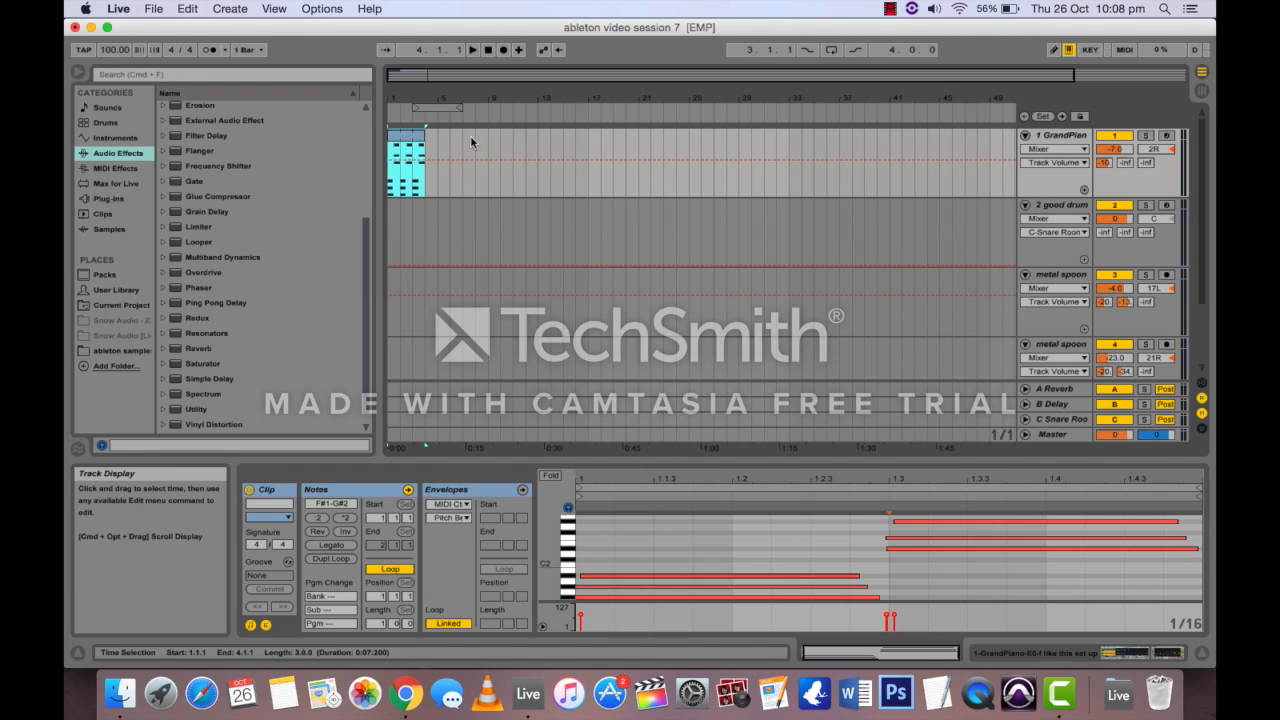
click(471, 141)
key(Tab)
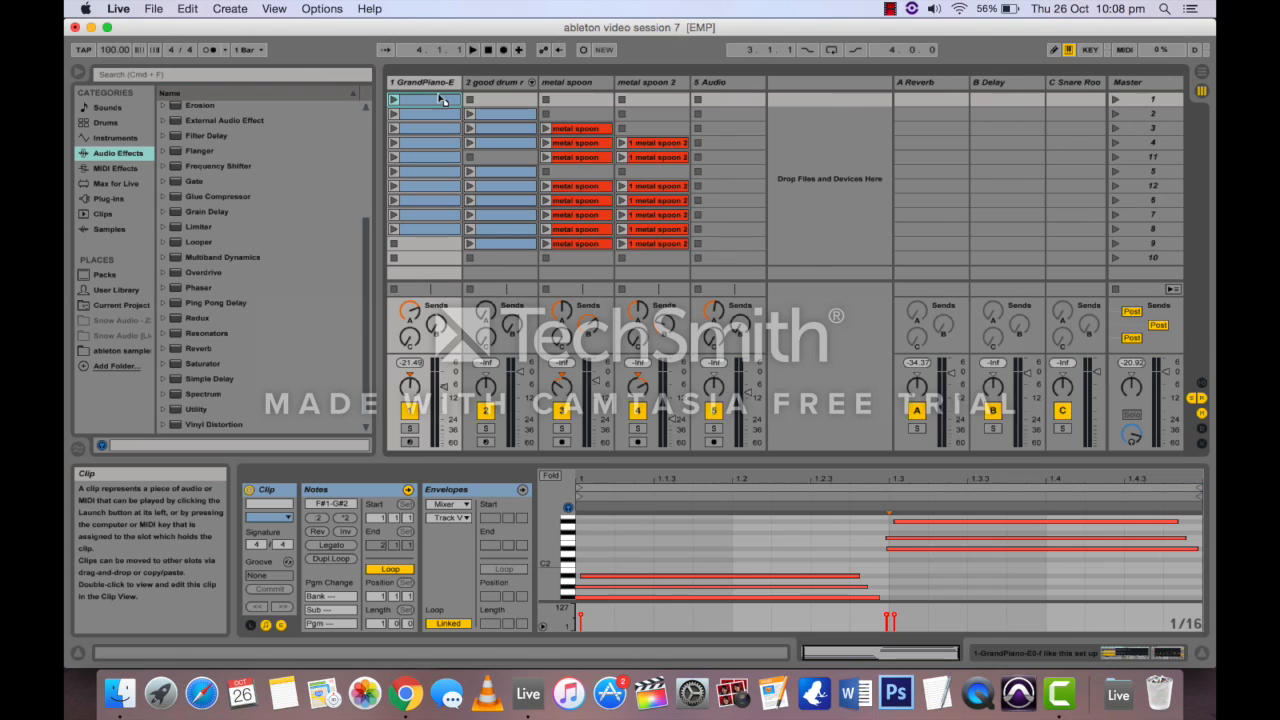
drag(440, 102, 393, 145)
key(Tab)
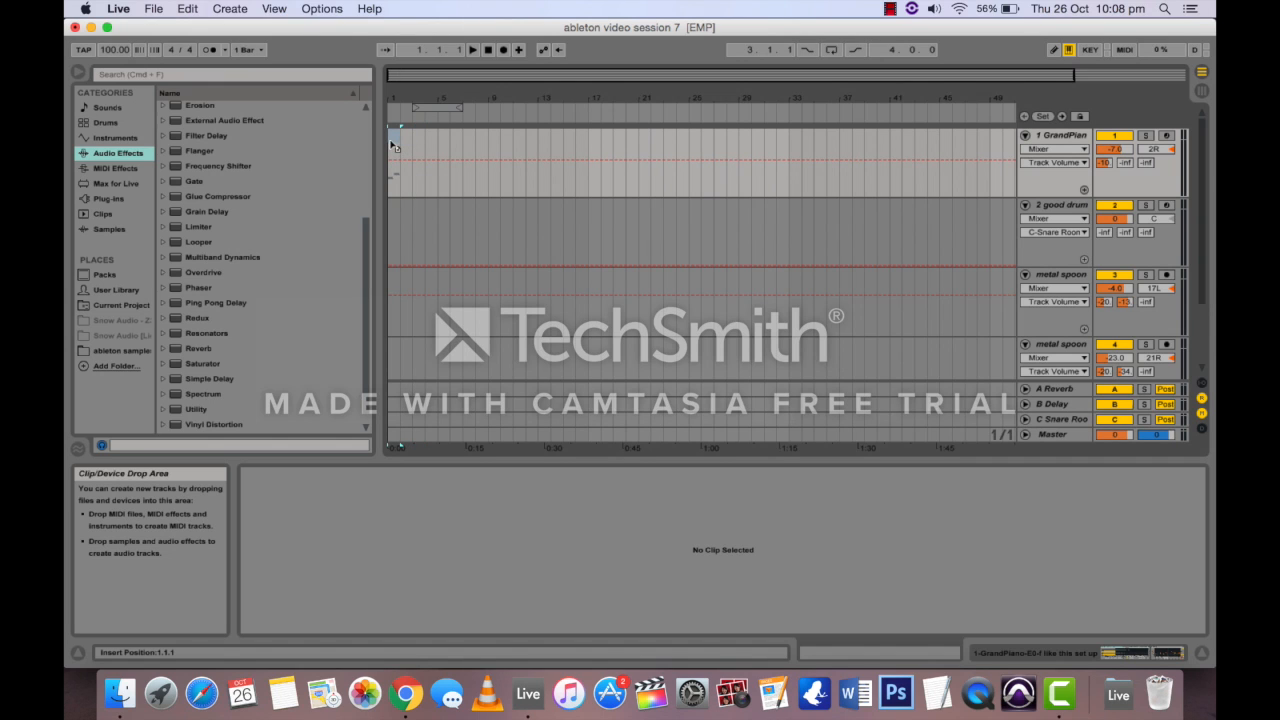
drag(393, 145, 395, 146)
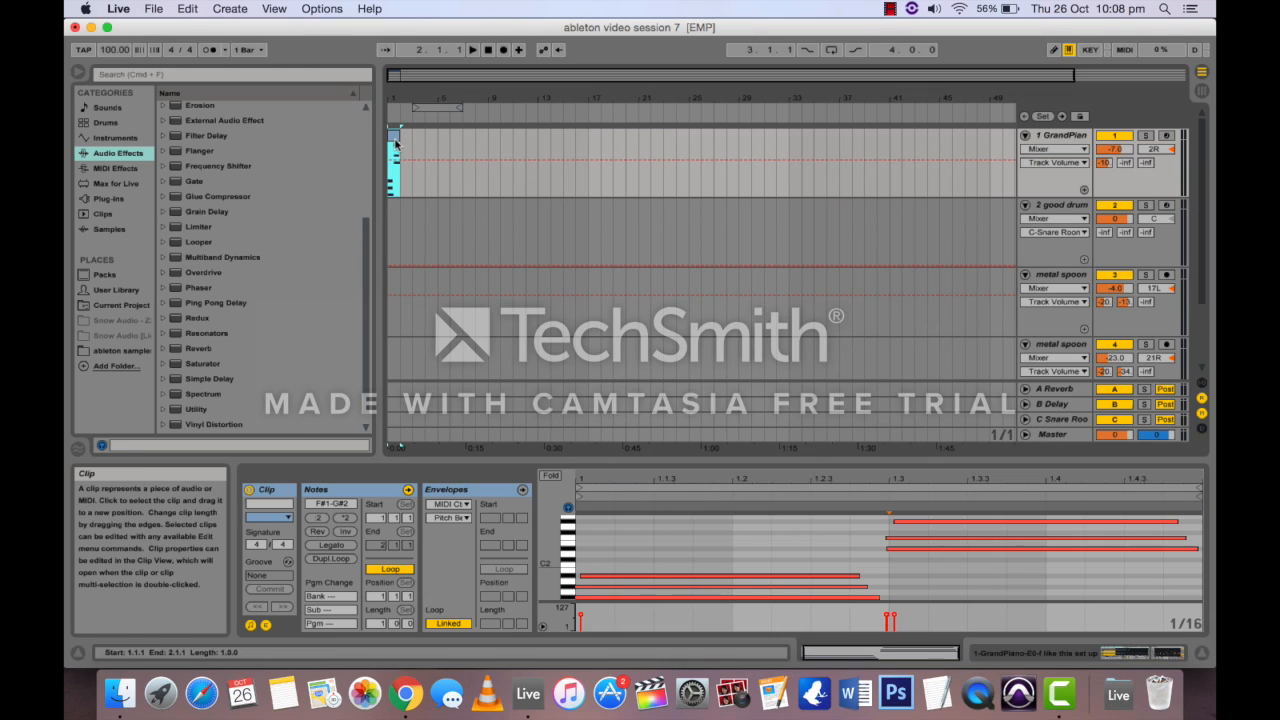
Step: Duplicate the piano clip four times so that it repeats back to back from 1.1.1 to 6.1.1
drag(394, 141, 406, 141)
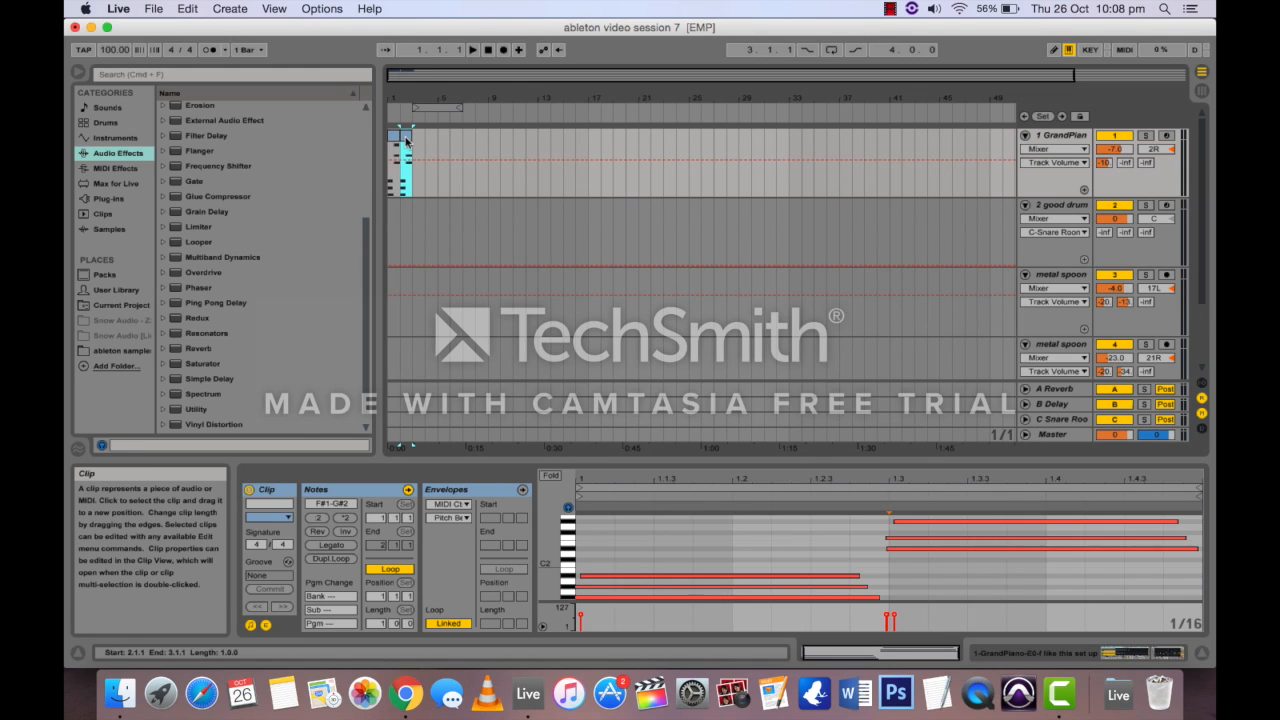
key(super+d)
key(super+d)
key(super+d)
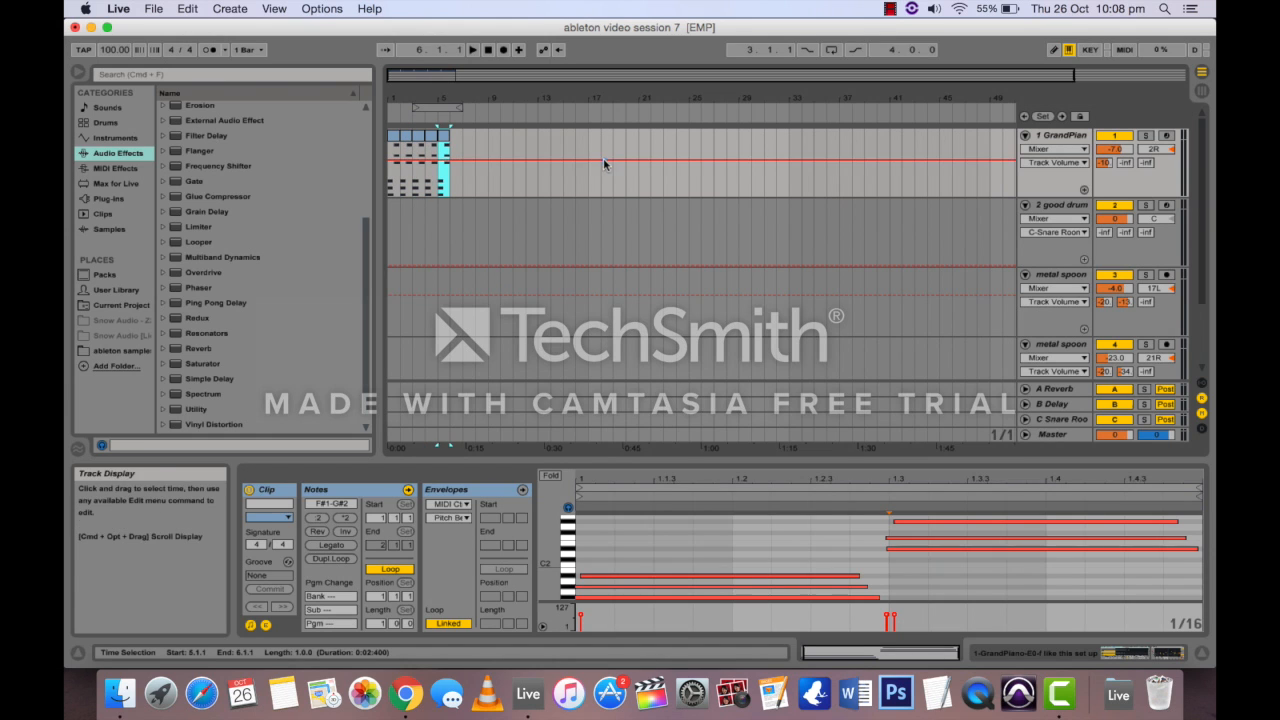
Step: Move the last piano clip onto the good drum track at 5.1.1, play it there and delete it
click(446, 170)
click(445, 138)
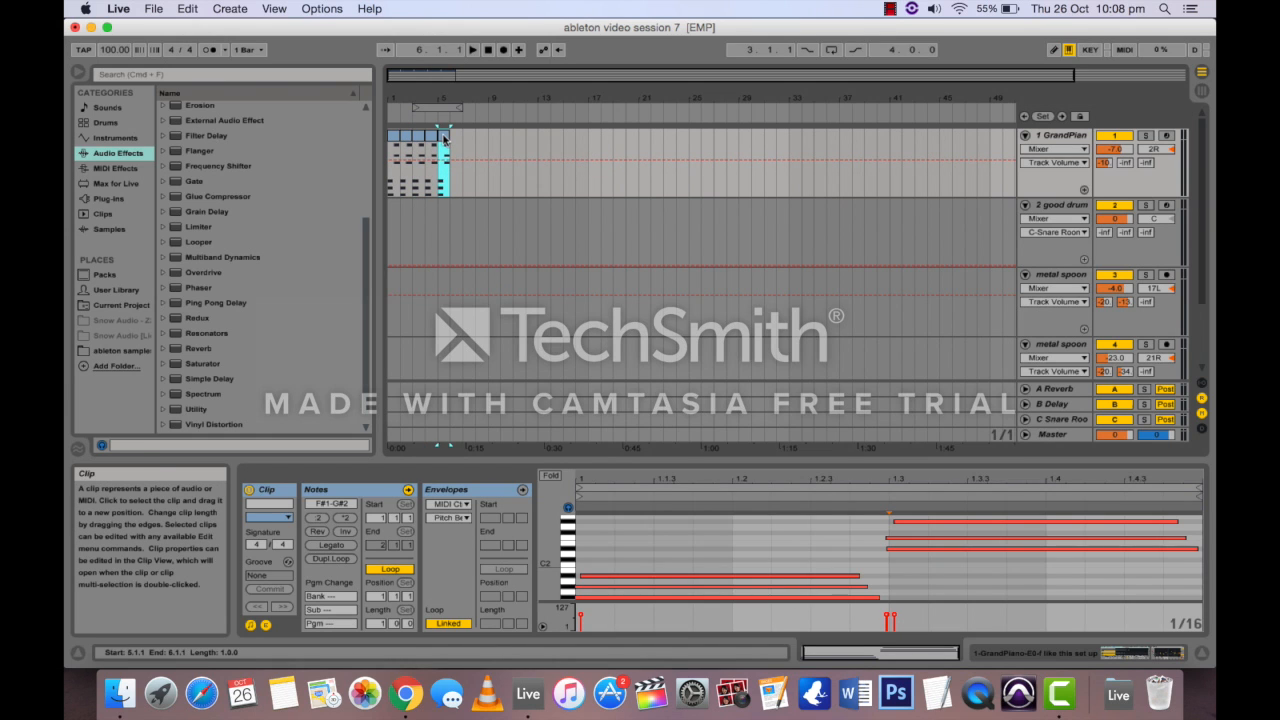
drag(445, 138, 441, 216)
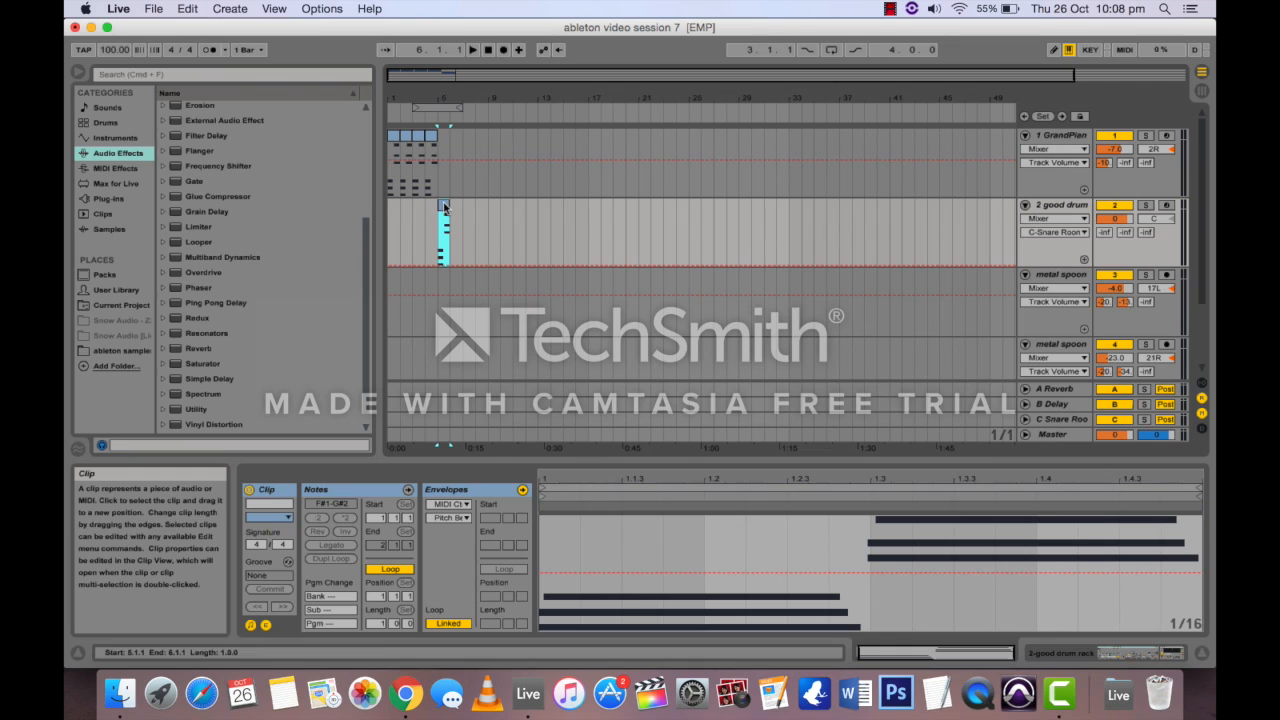
click(474, 50)
key(space)
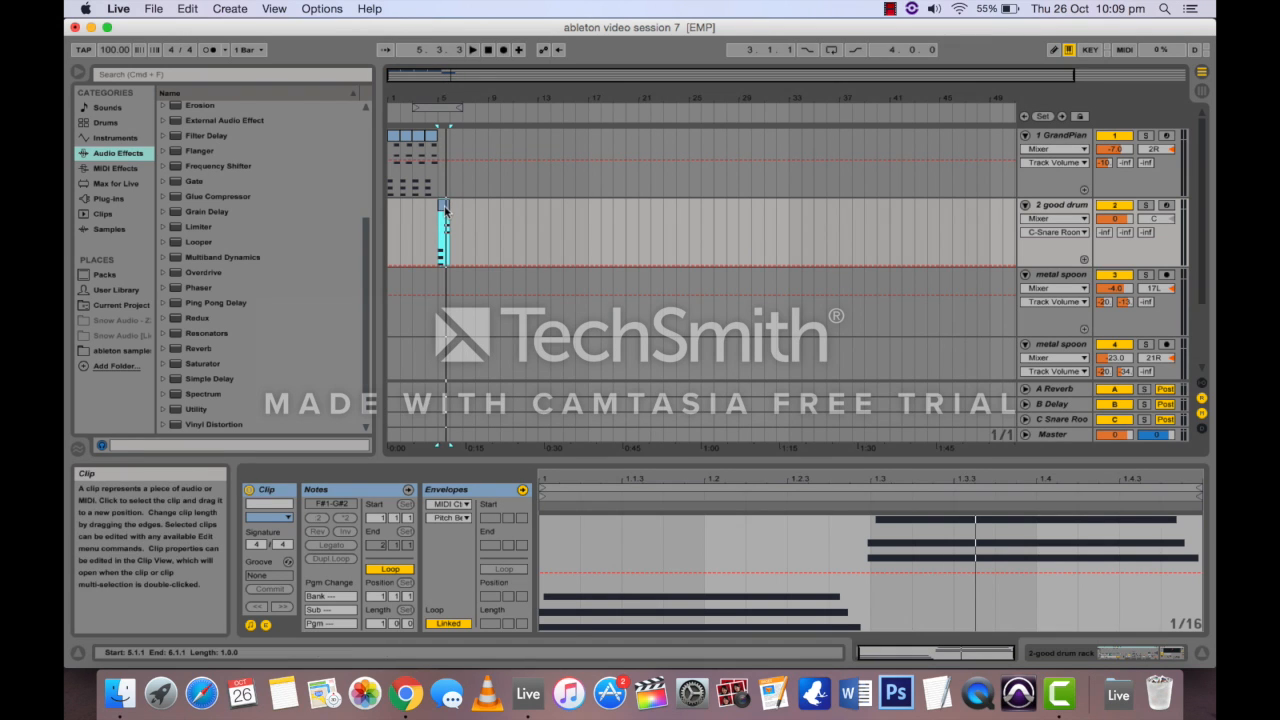
click(446, 208)
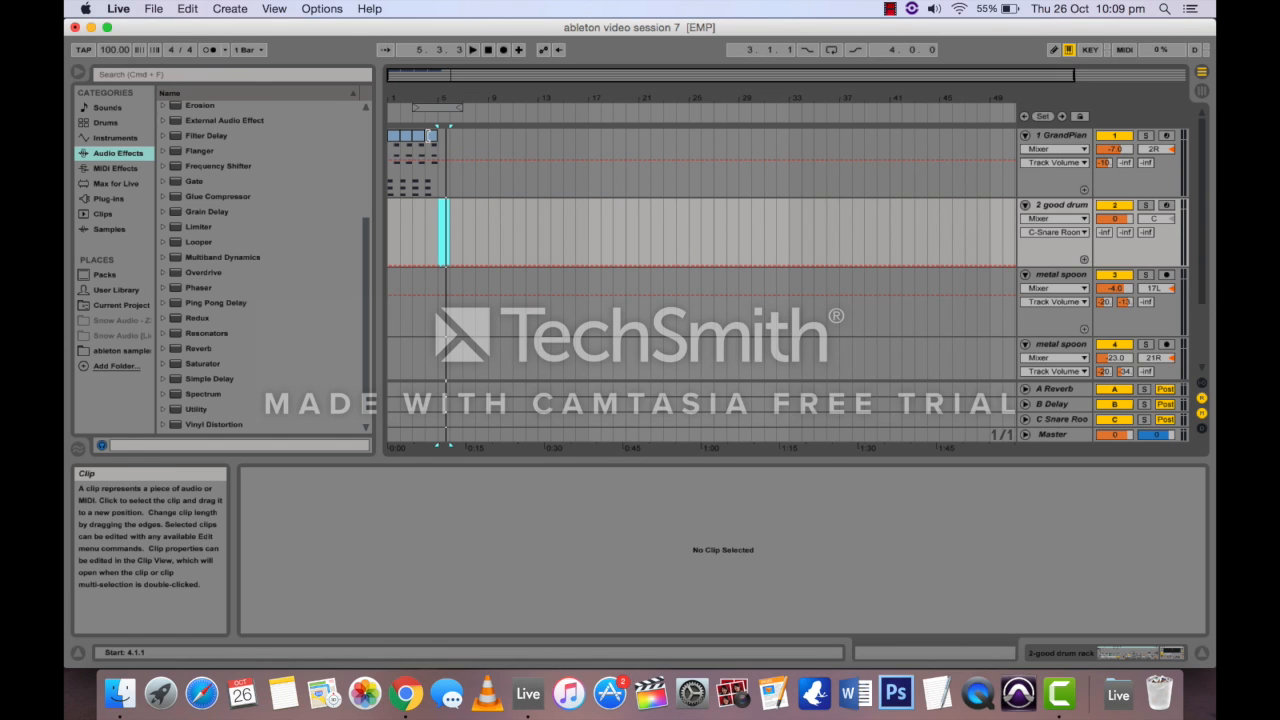
Step: Draw a Track Volume fade-in on the GrandPiano track from silence at 1.1.1 to about -6 dB in the middle of bar 2
click(1052, 136)
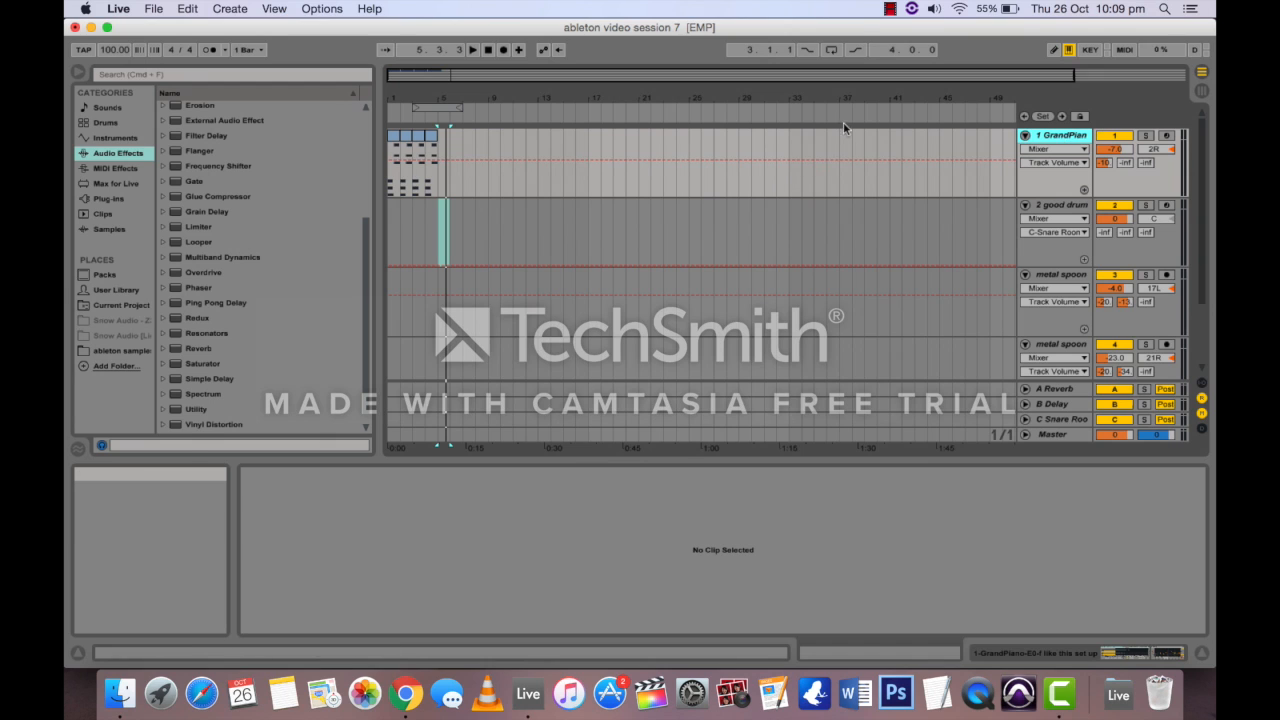
click(432, 148)
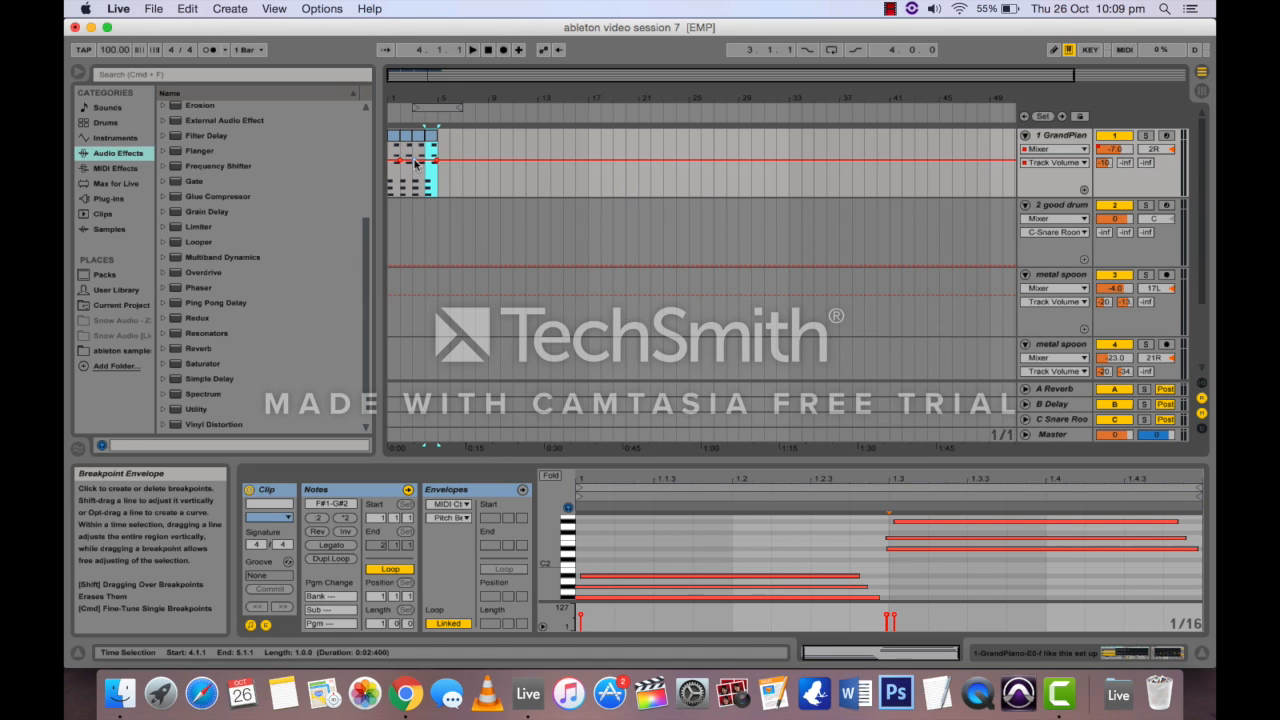
mouse_move(402, 165)
drag(400, 163, 407, 161)
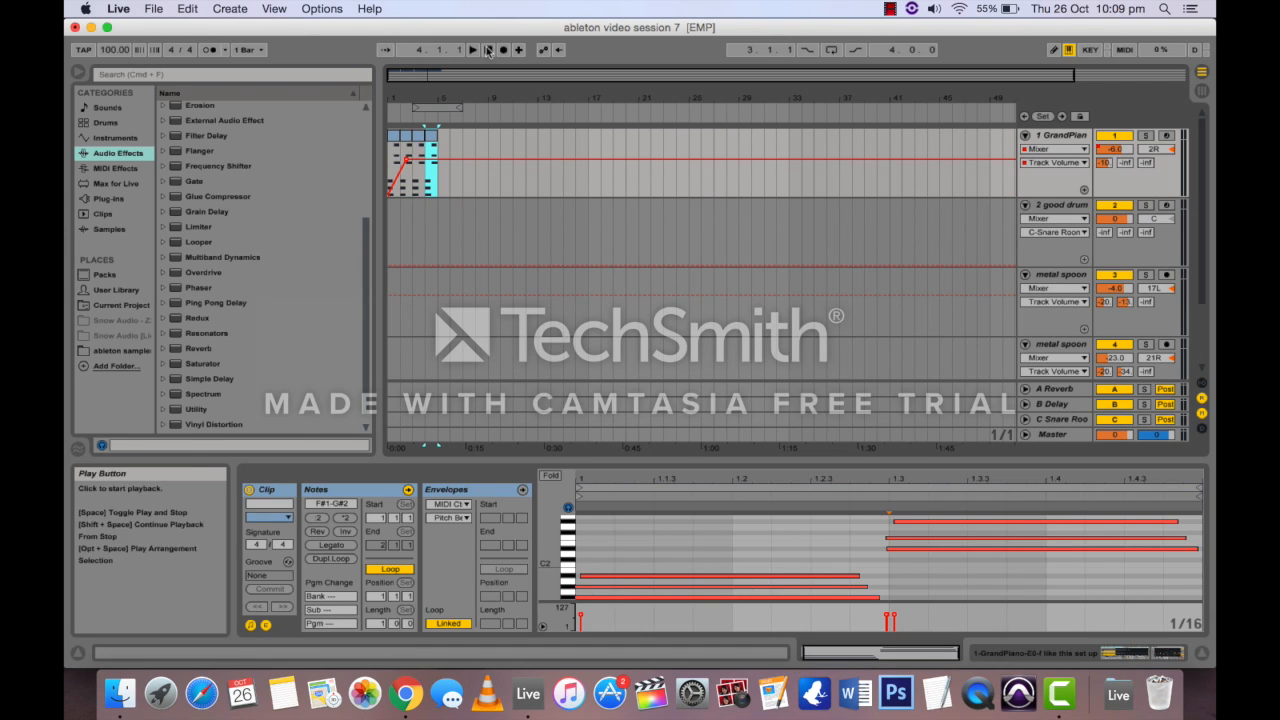
Step: Play the Arrangement from the start and examine how the GrandPiano volume follows the drawn fade-in in both views
key(Home)
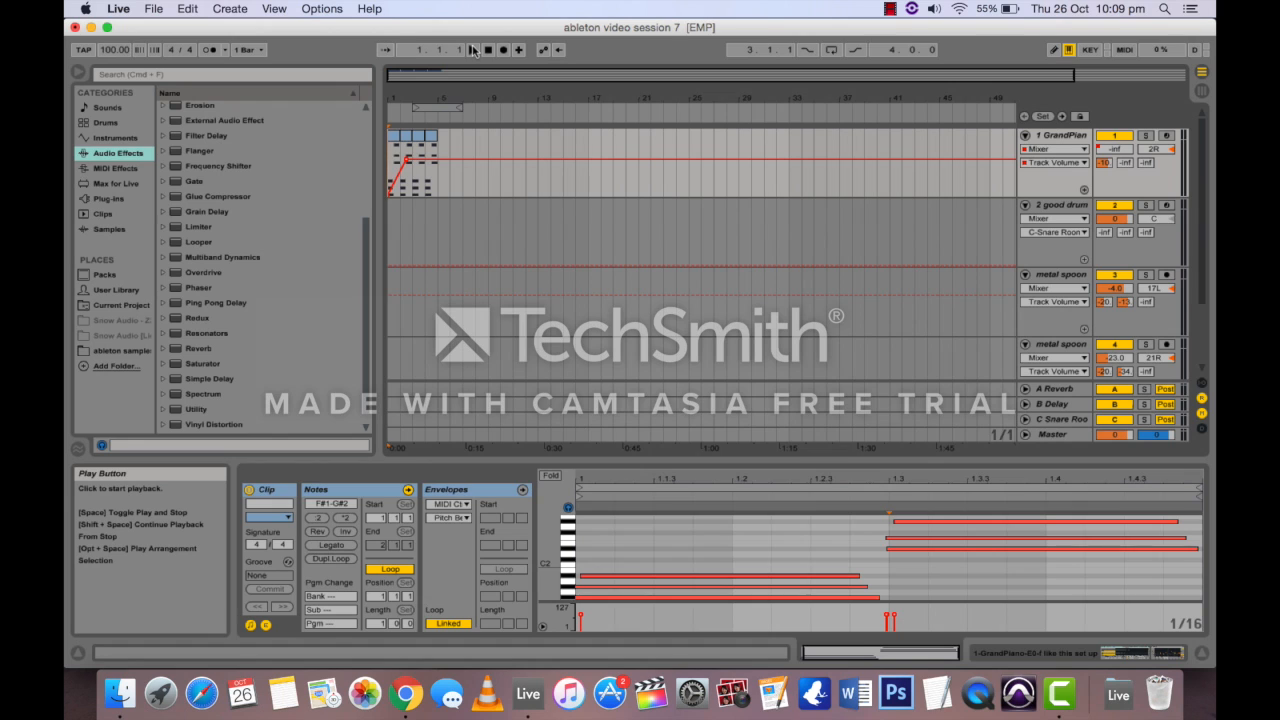
click(474, 50)
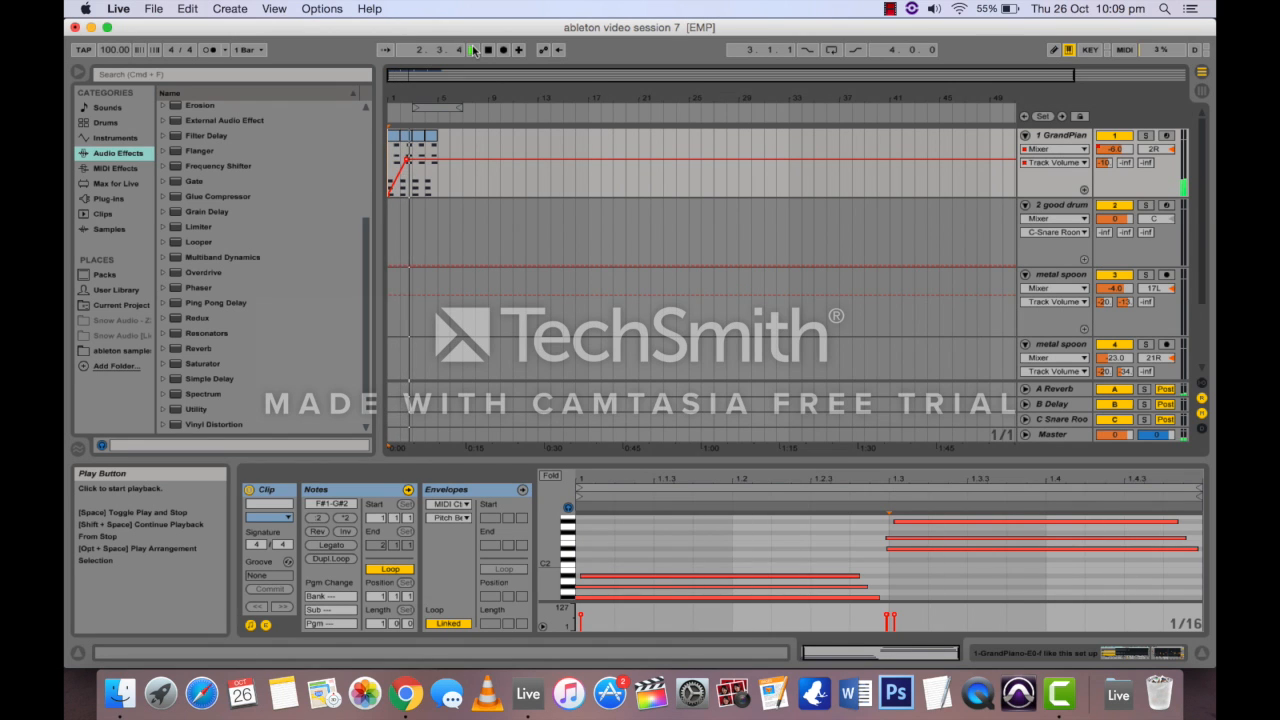
key(space)
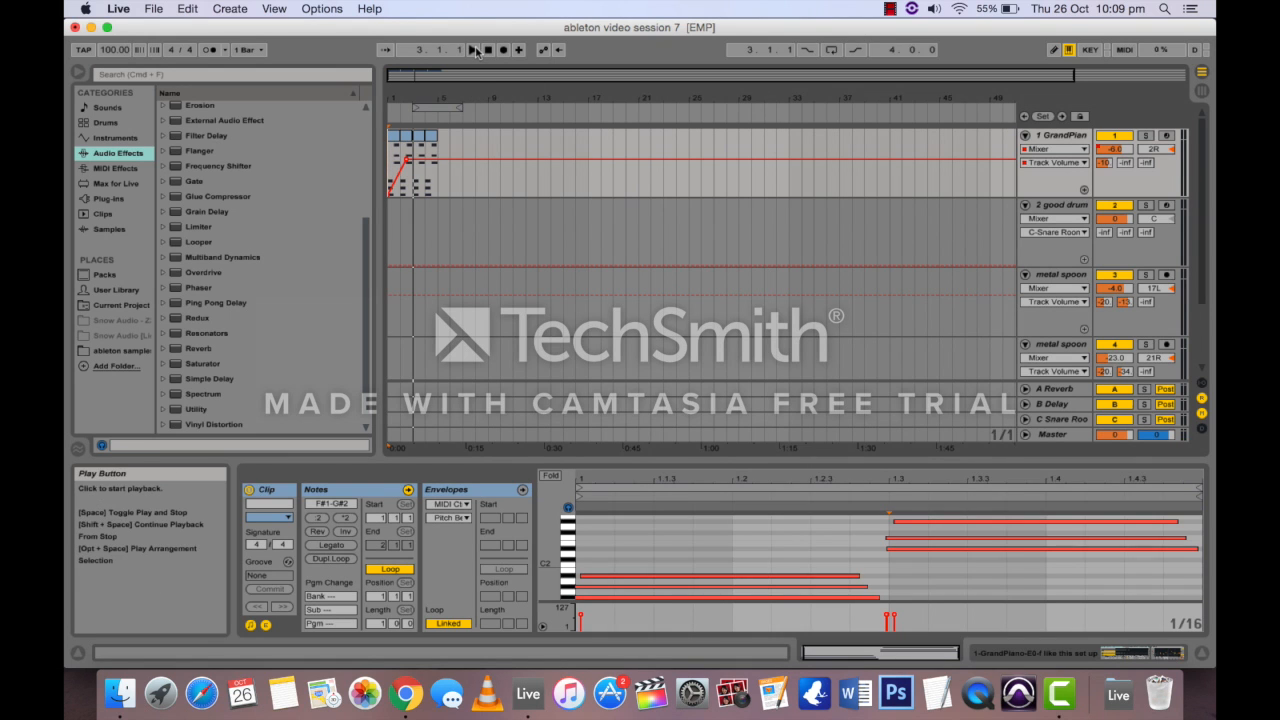
click(474, 50)
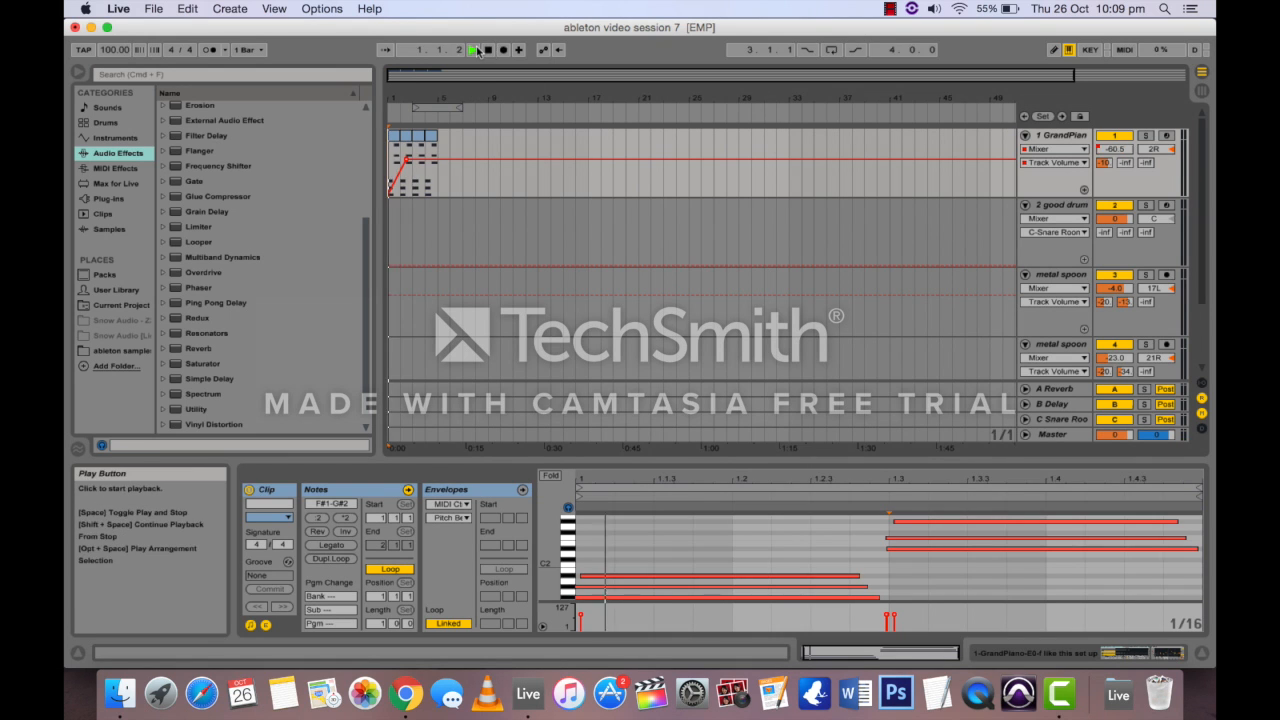
key(Tab)
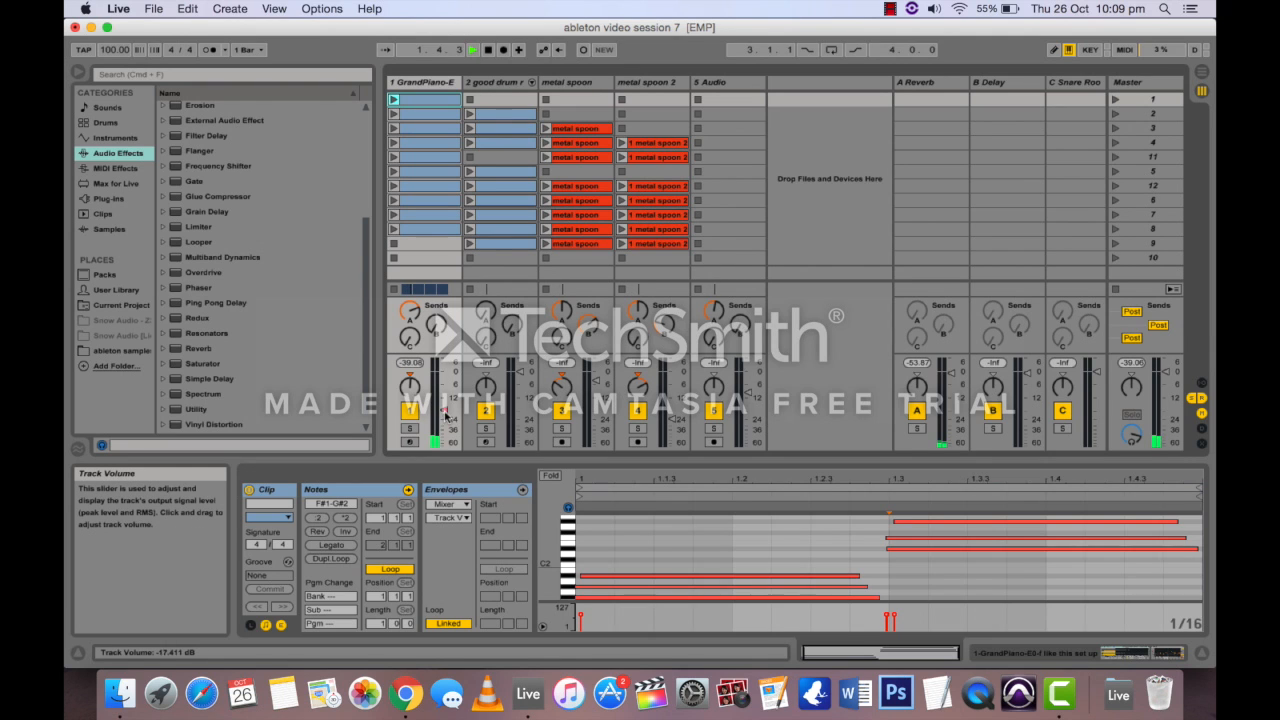
drag(446, 412, 457, 386)
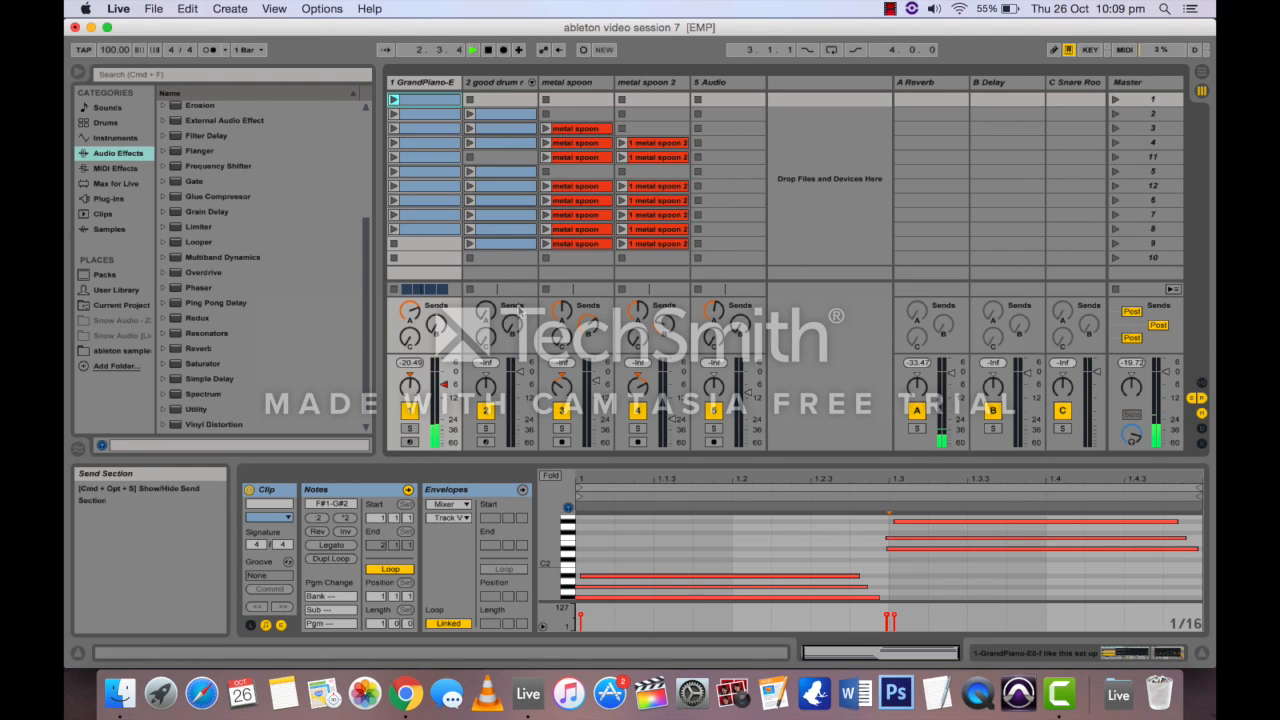
key(space)
key(Tab)
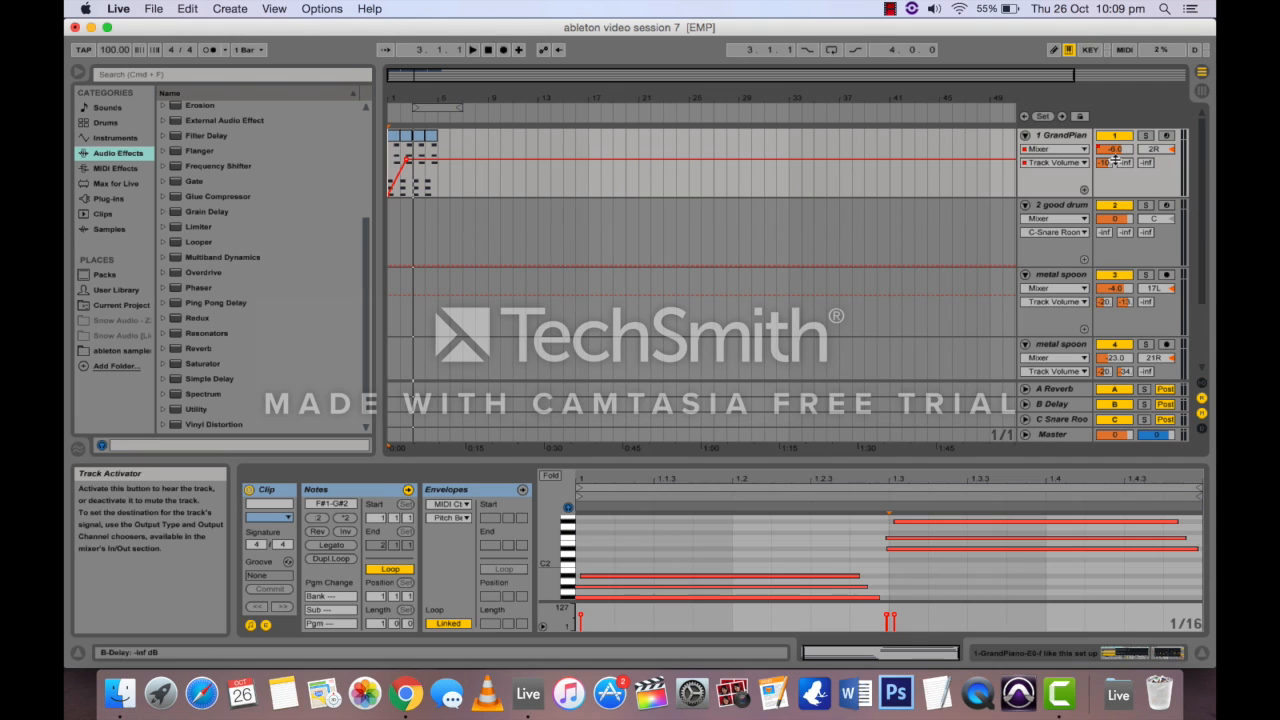
Step: Place the scene 2 drum clip with its C-Snare send automation on the good drum track at 3.1.1 in the Arrangement
click(1202, 91)
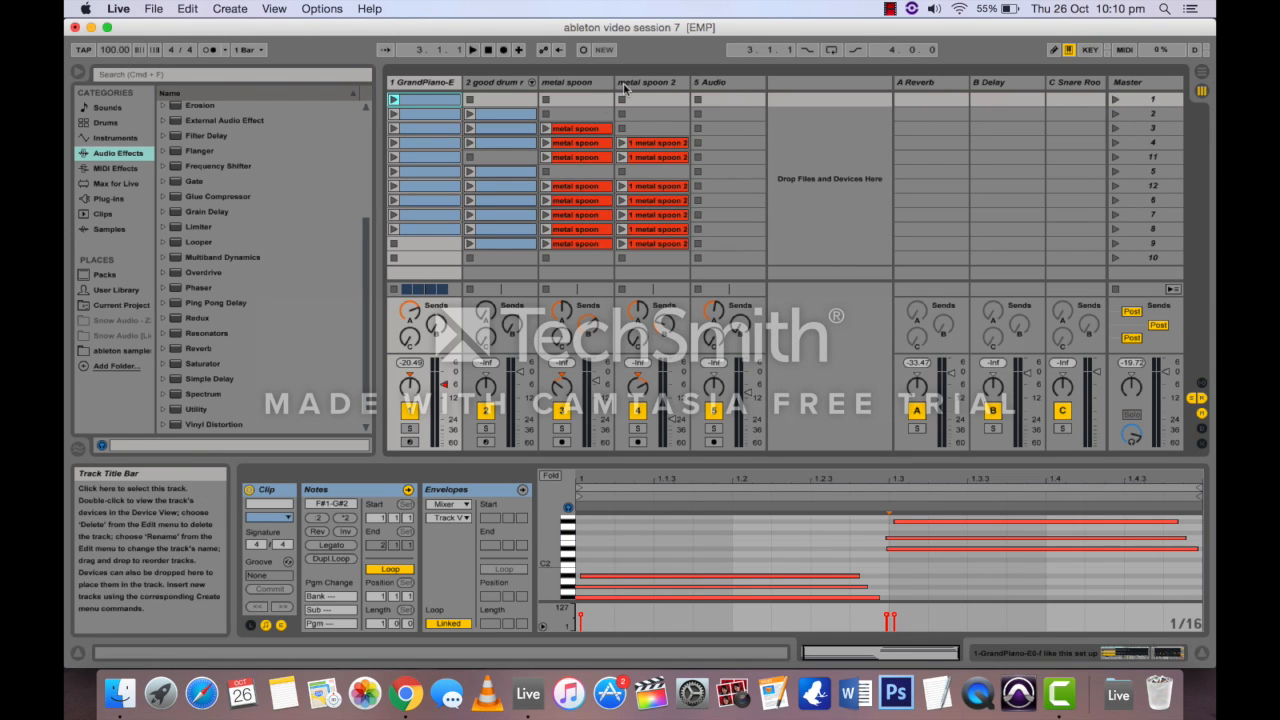
click(500, 114)
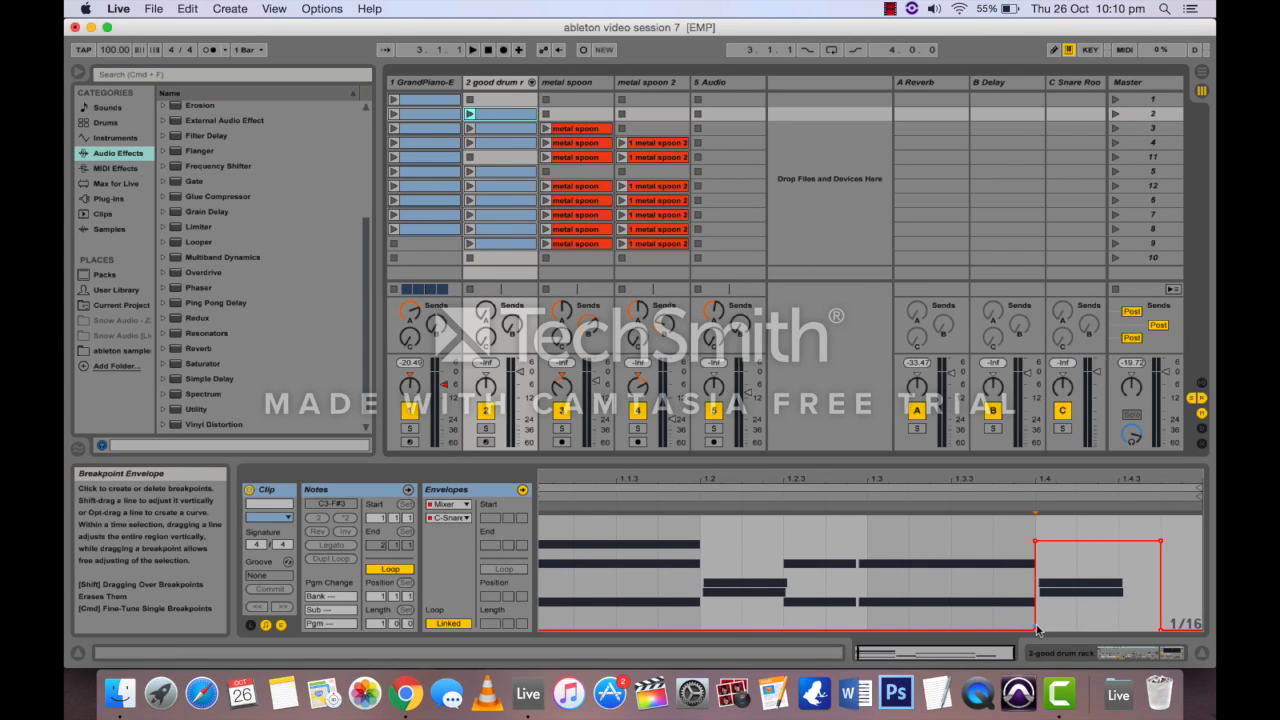
click(1048, 556)
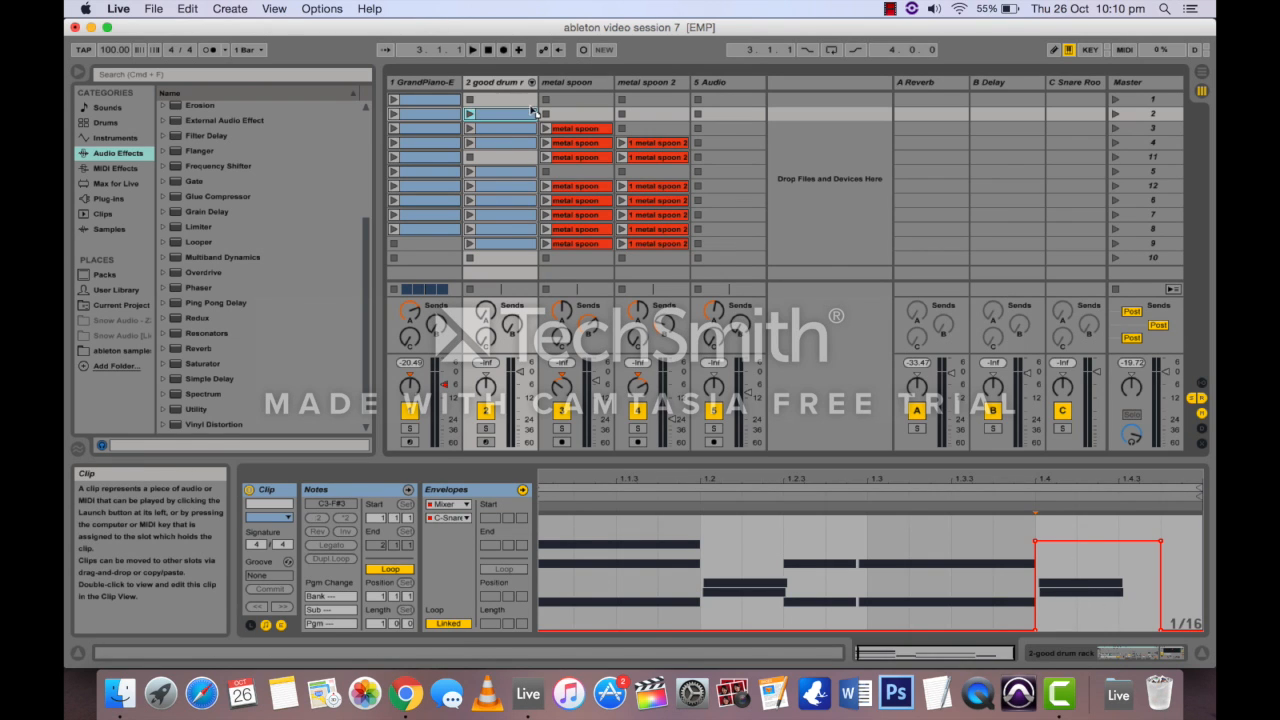
key(Tab)
click(430, 213)
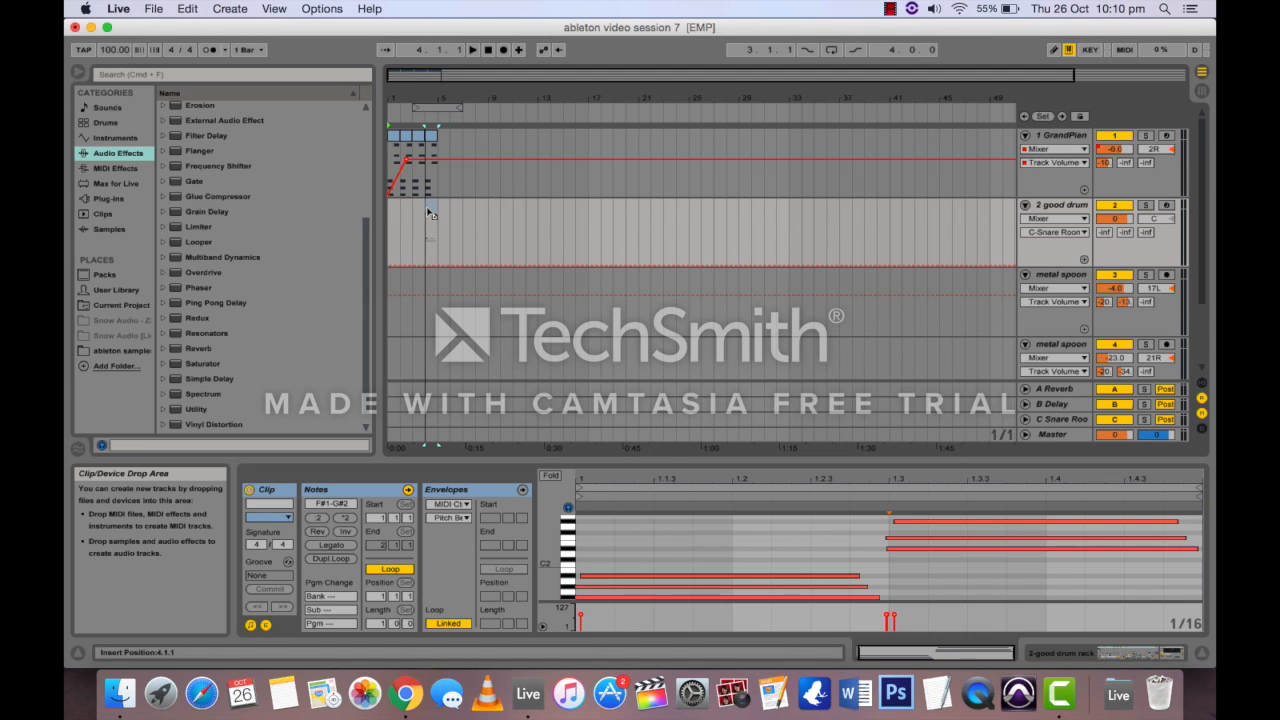
click(413, 214)
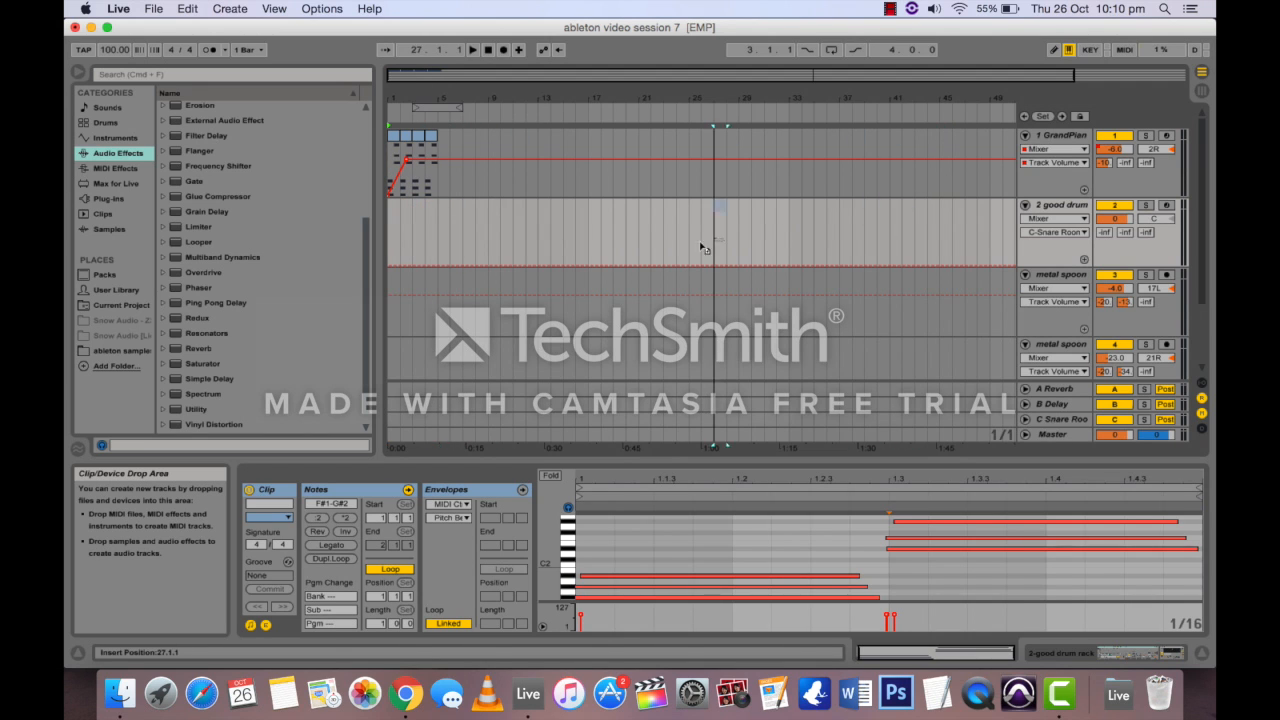
click(431, 217)
click(414, 210)
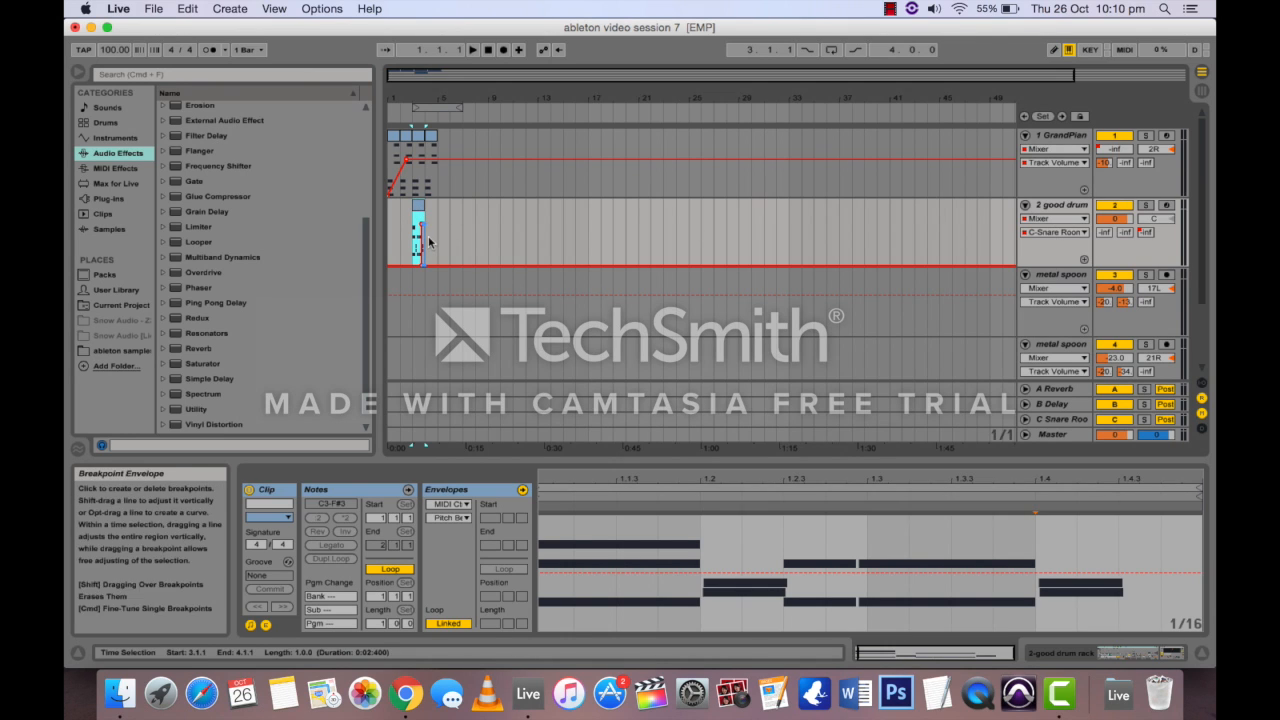
Step: Shift the C-Snare send automation block earlier within the drum clip so that it starts at about 3.2.4
drag(426, 92, 552, 268)
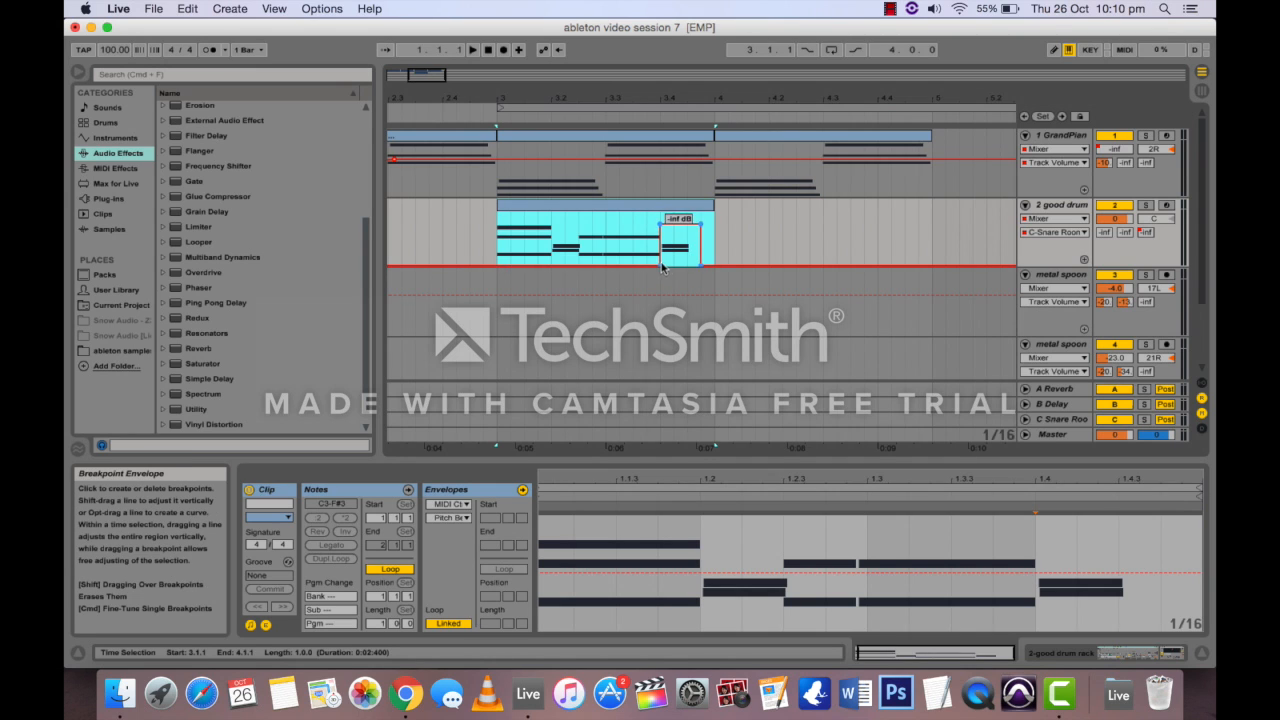
drag(661, 267, 592, 267)
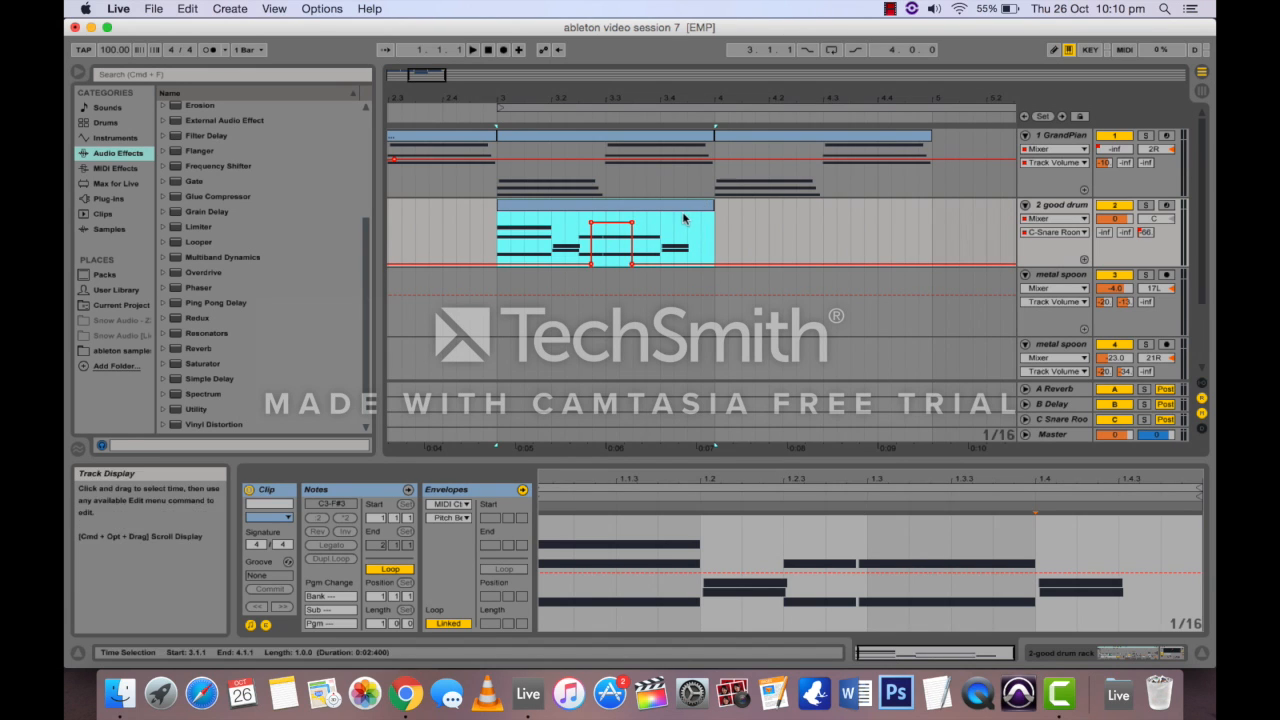
Step: Copy the Arrangement drum clip into scene 1 of the good drum track in Session View and compare its C-Snare send envelope with the scene 2 clip's
click(710, 188)
key(Tab)
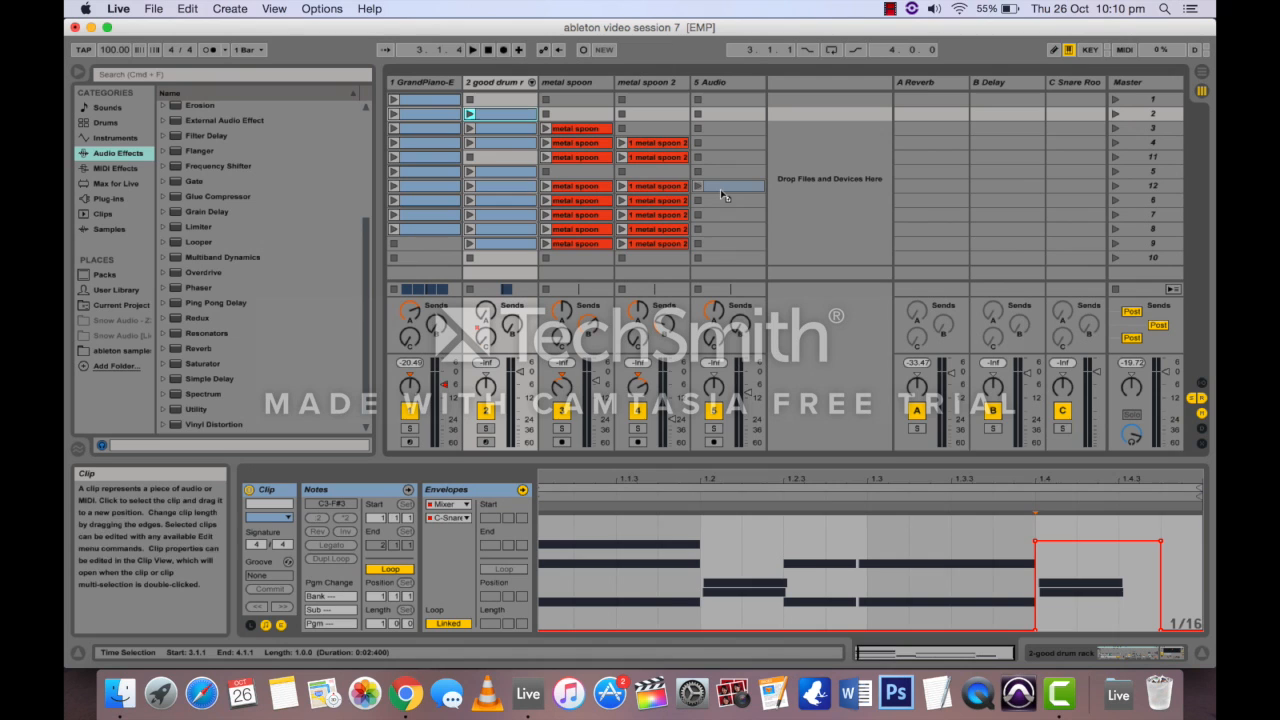
click(519, 101)
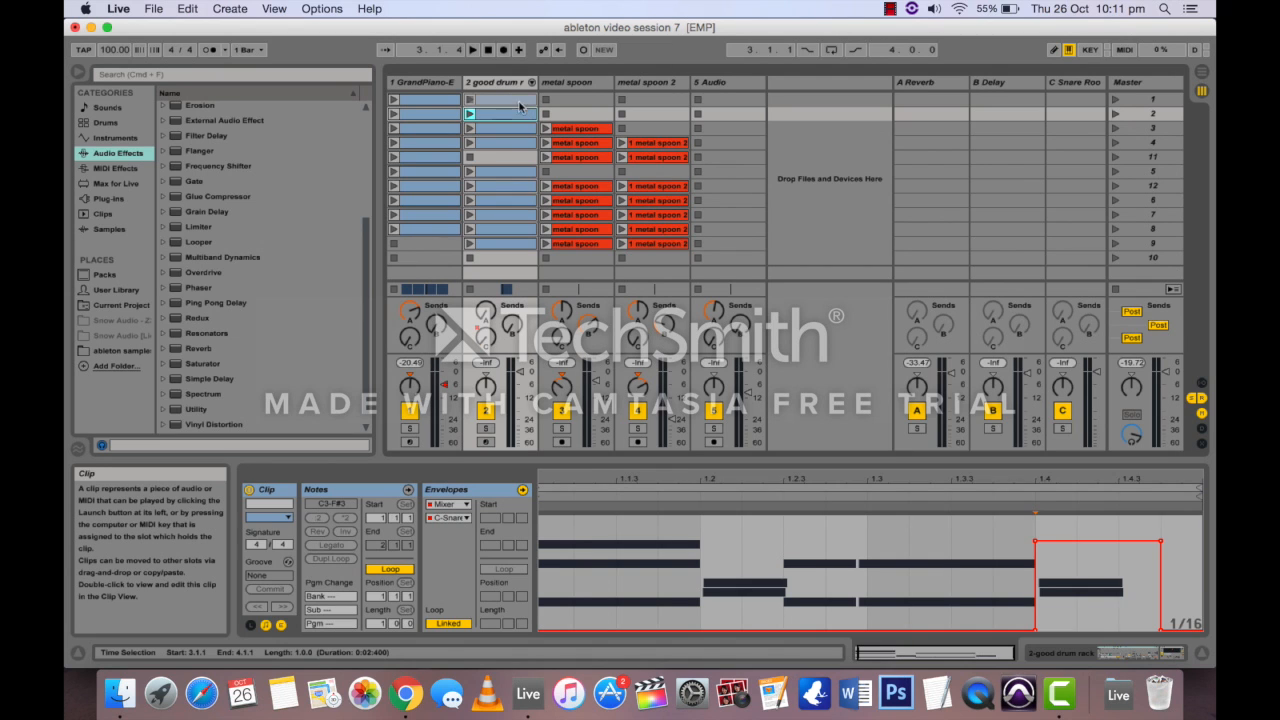
click(519, 103)
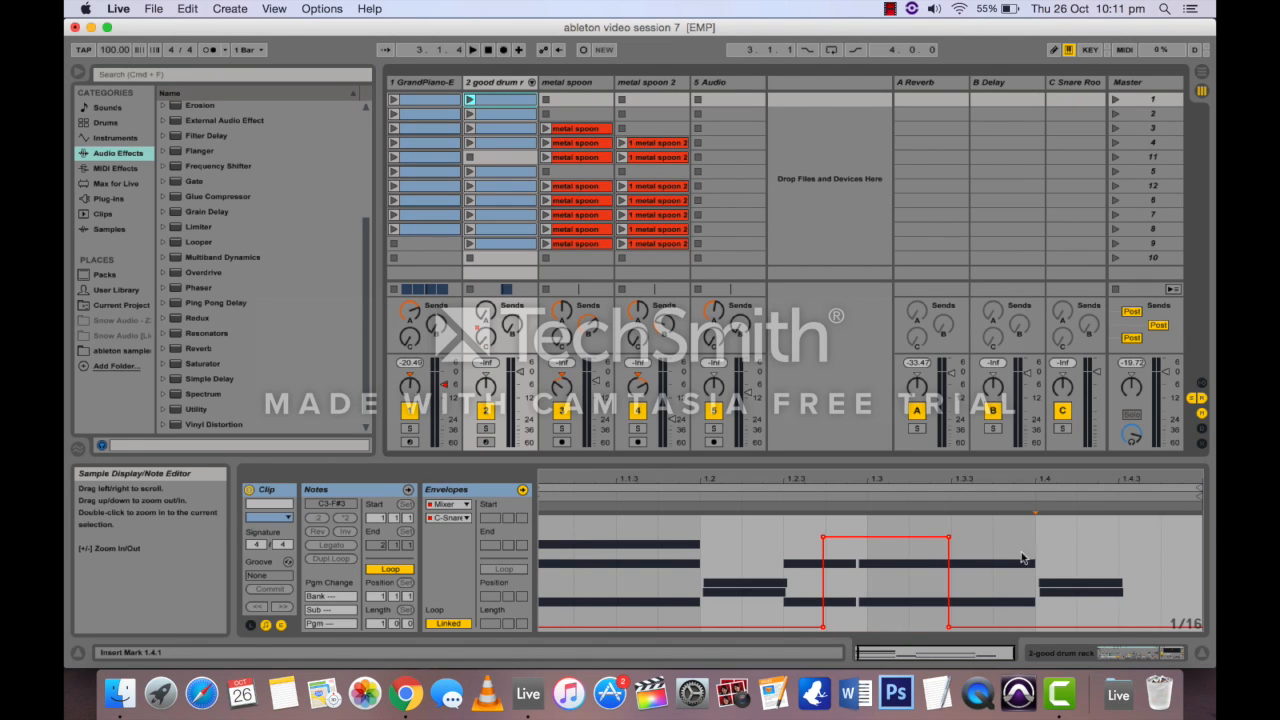
click(504, 115)
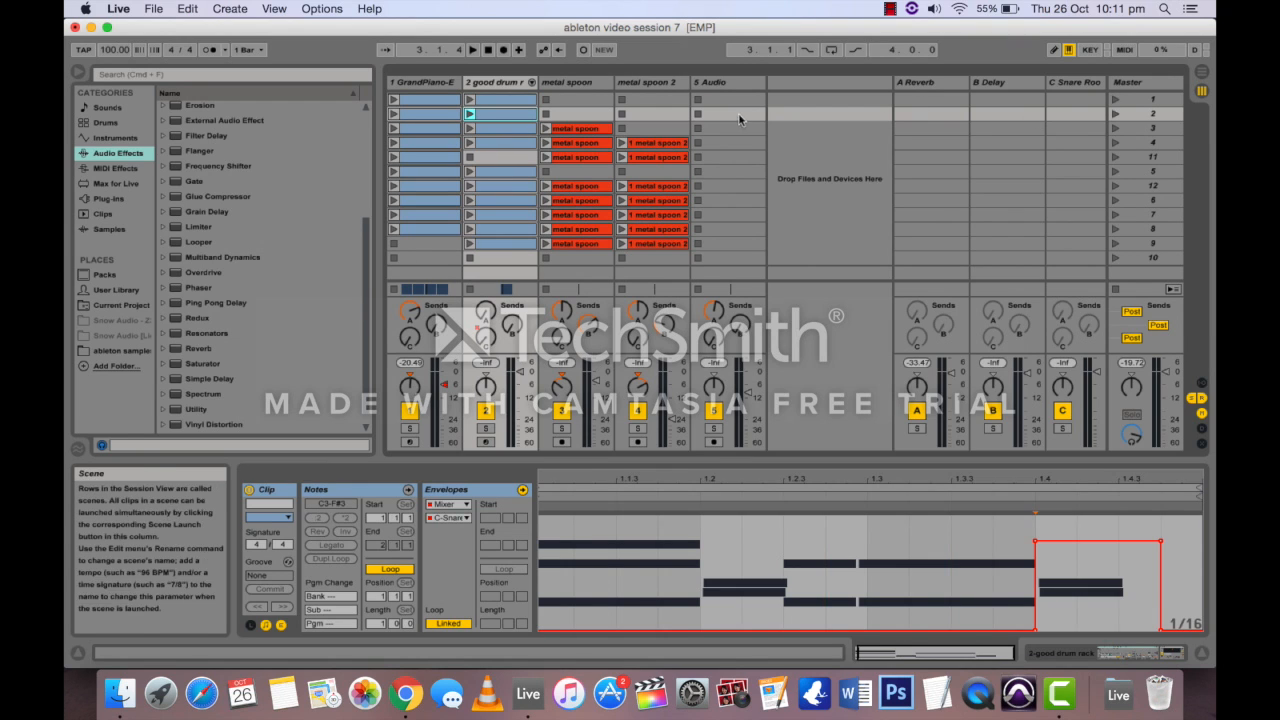
Step: Delete the copied drum clip from scene 1 of the good drum track and return to the Arrangement
key(Up)
key(Delete)
click(1201, 78)
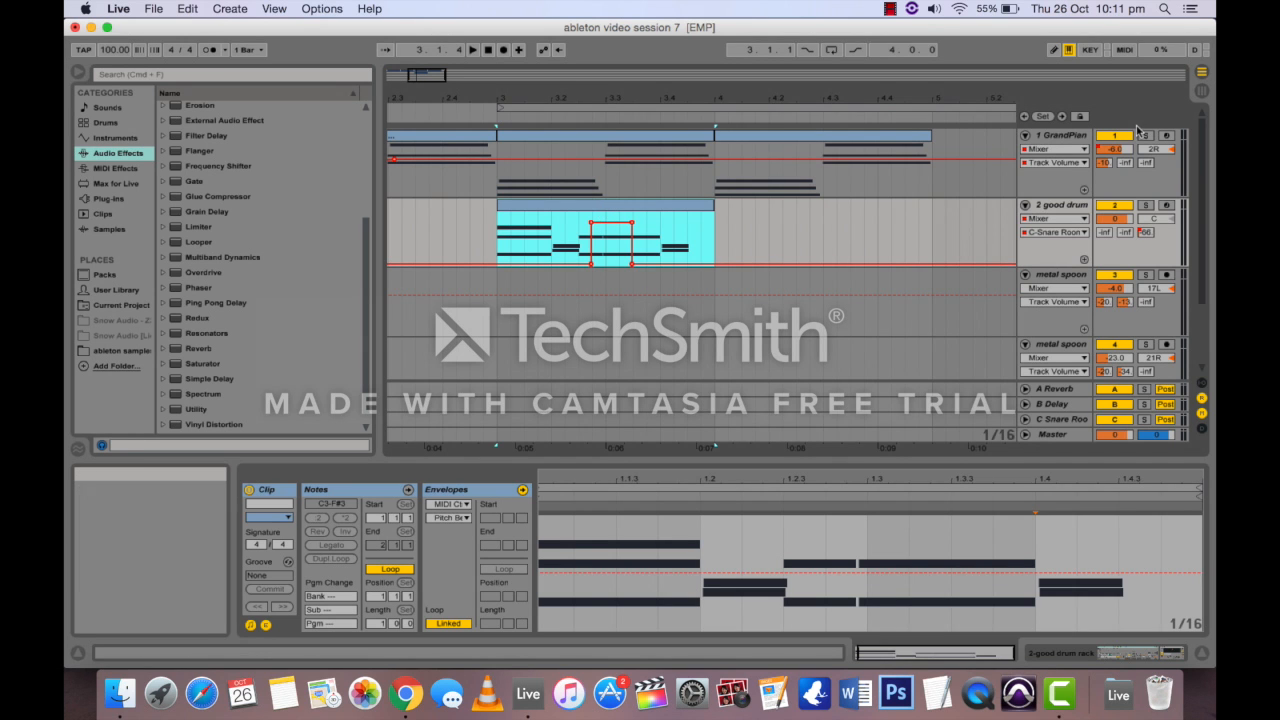
Step: Place the scene 2 drum clip from Session View on the good drum track at 4.1.3 in the Arrangement
click(1202, 89)
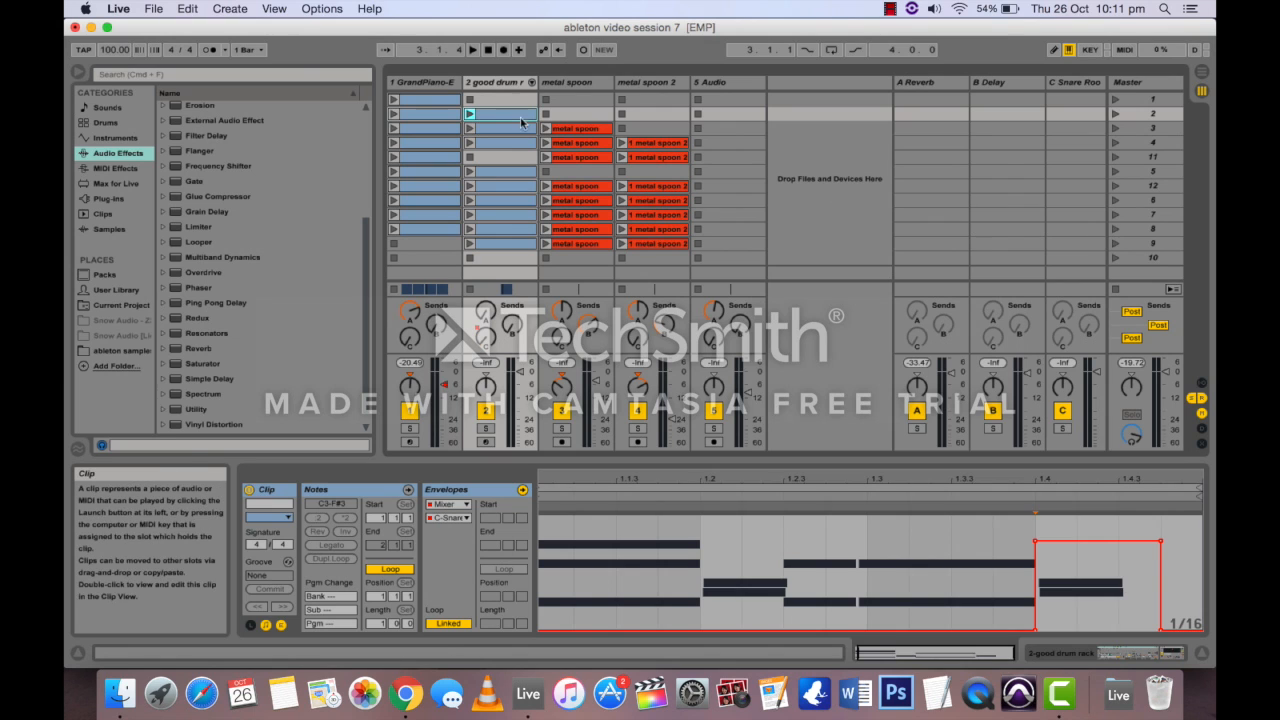
key(Tab)
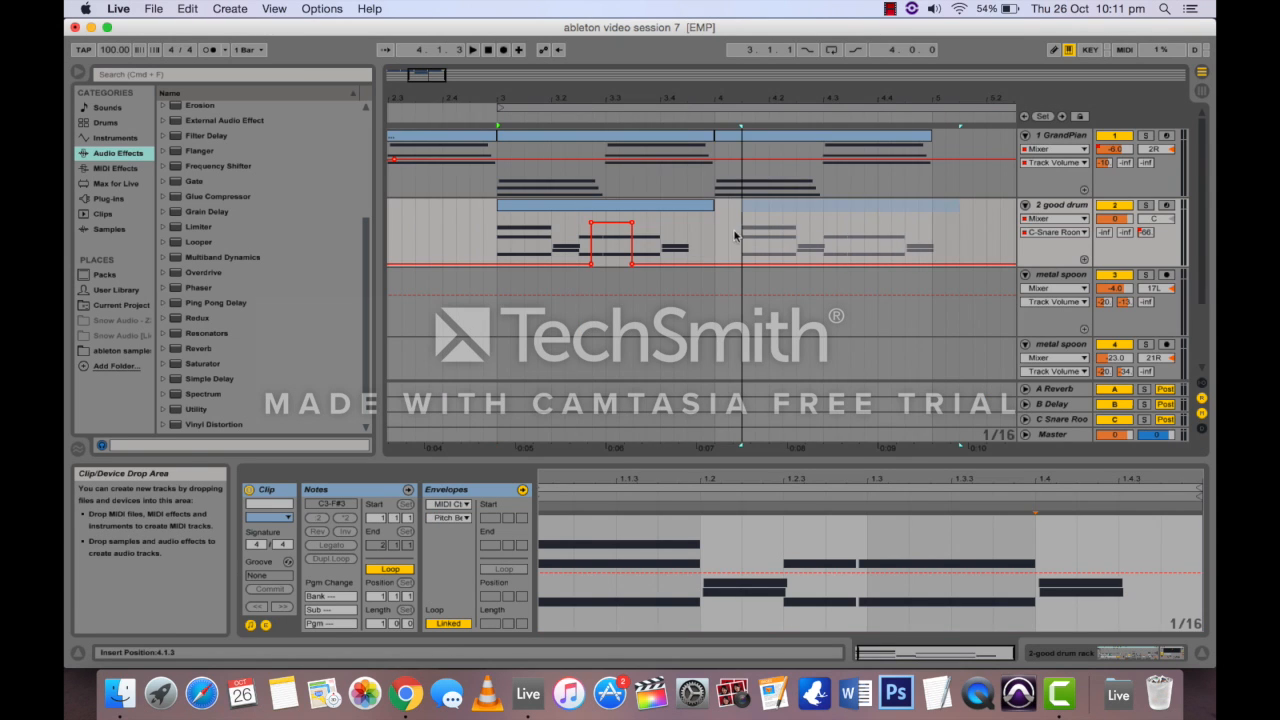
click(915, 236)
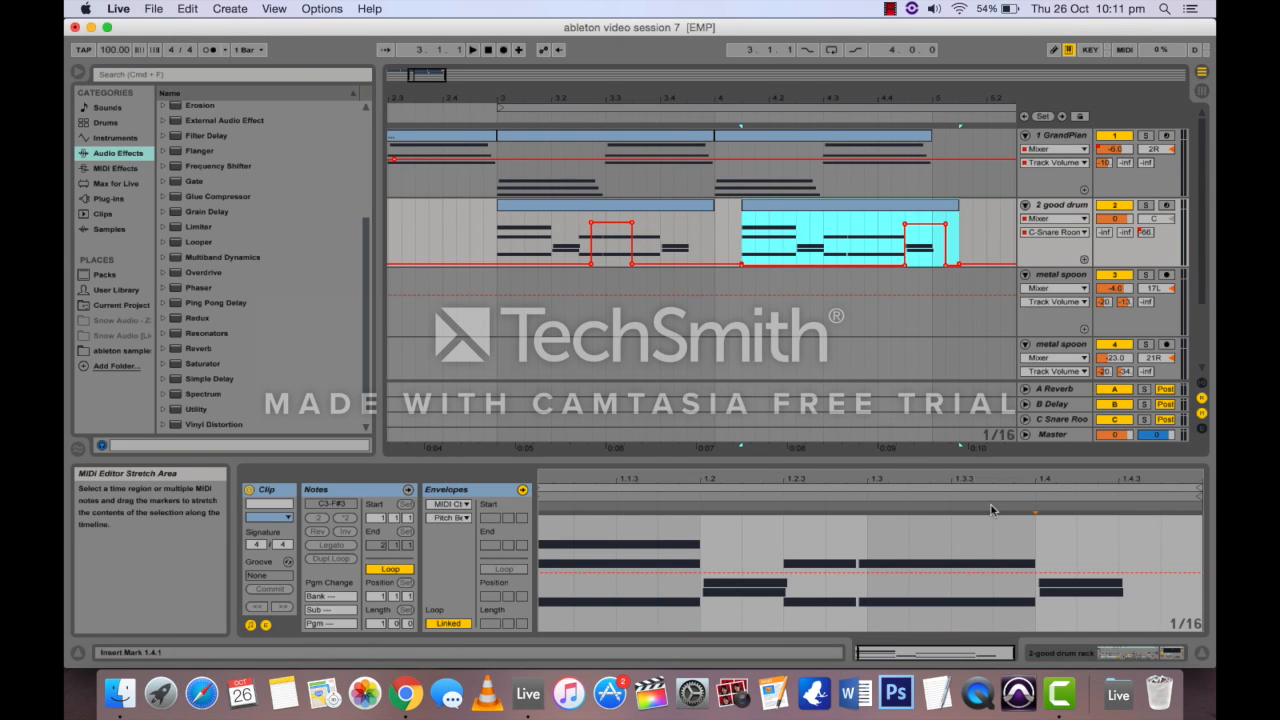
Step: Compare the scene 2 Session clip's C-Snare send envelope with the automation of the two drum clips in the Arrangement
click(1199, 92)
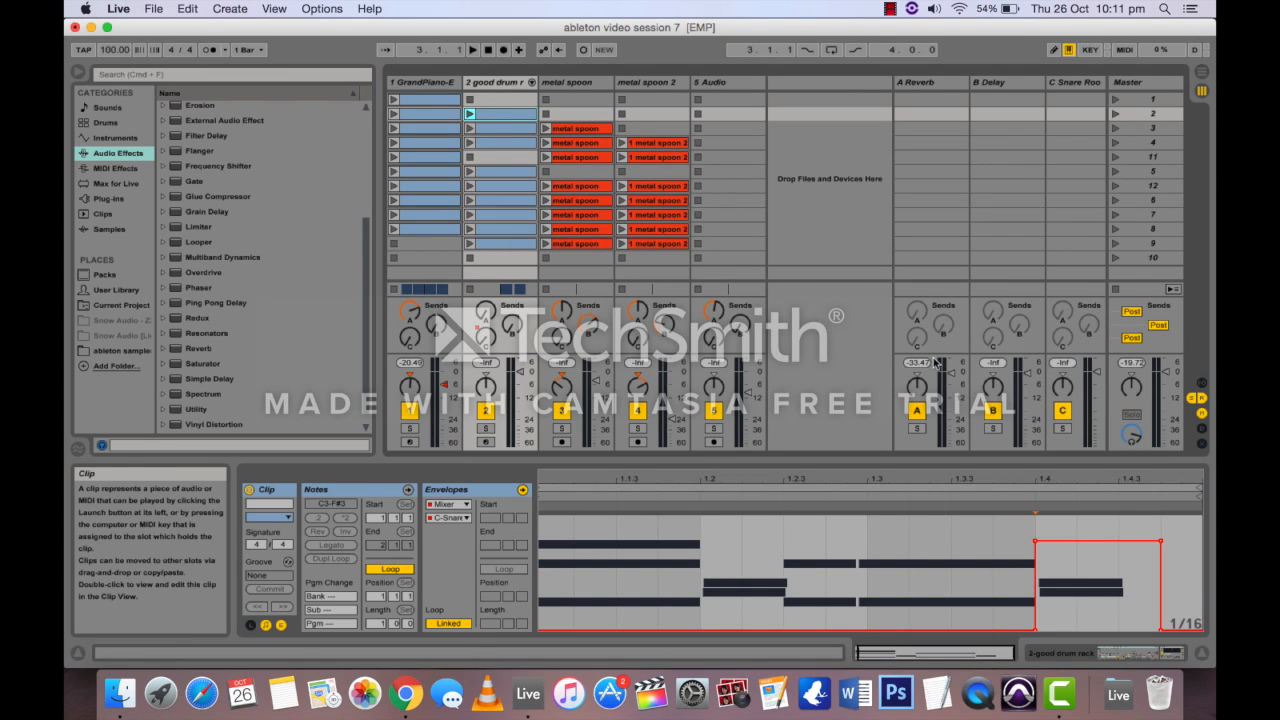
key(Tab)
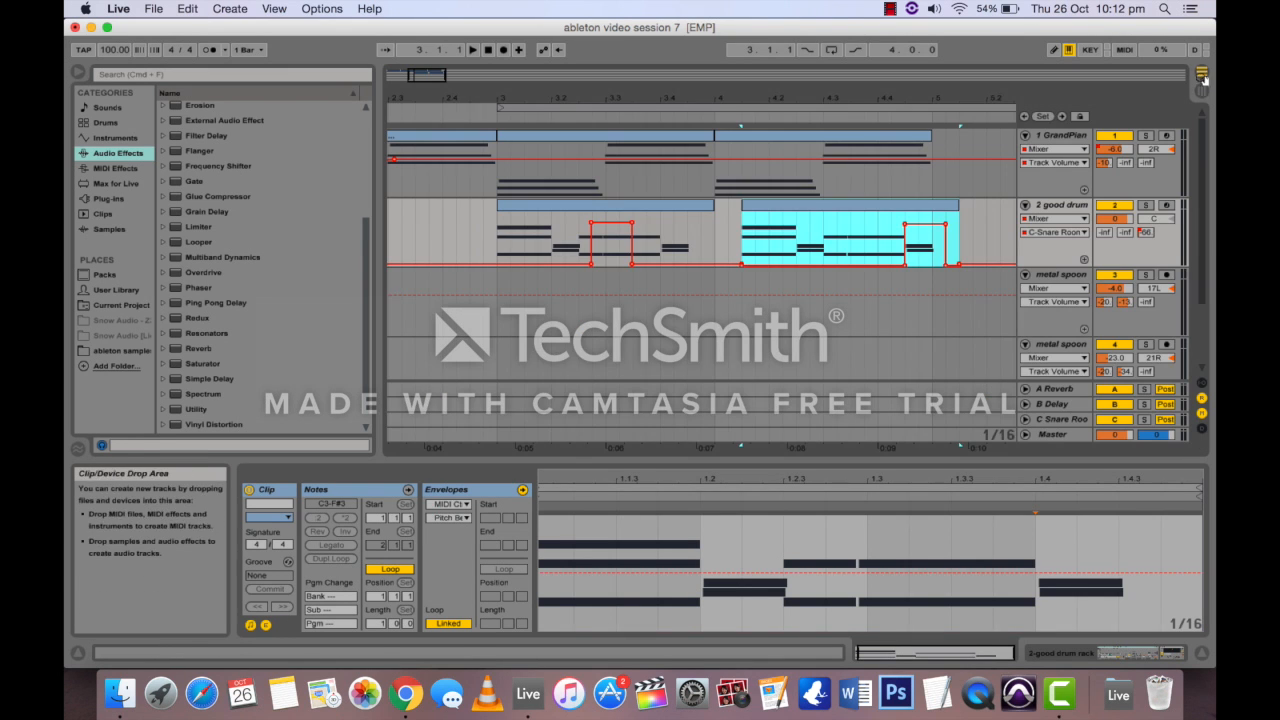
click(605, 240)
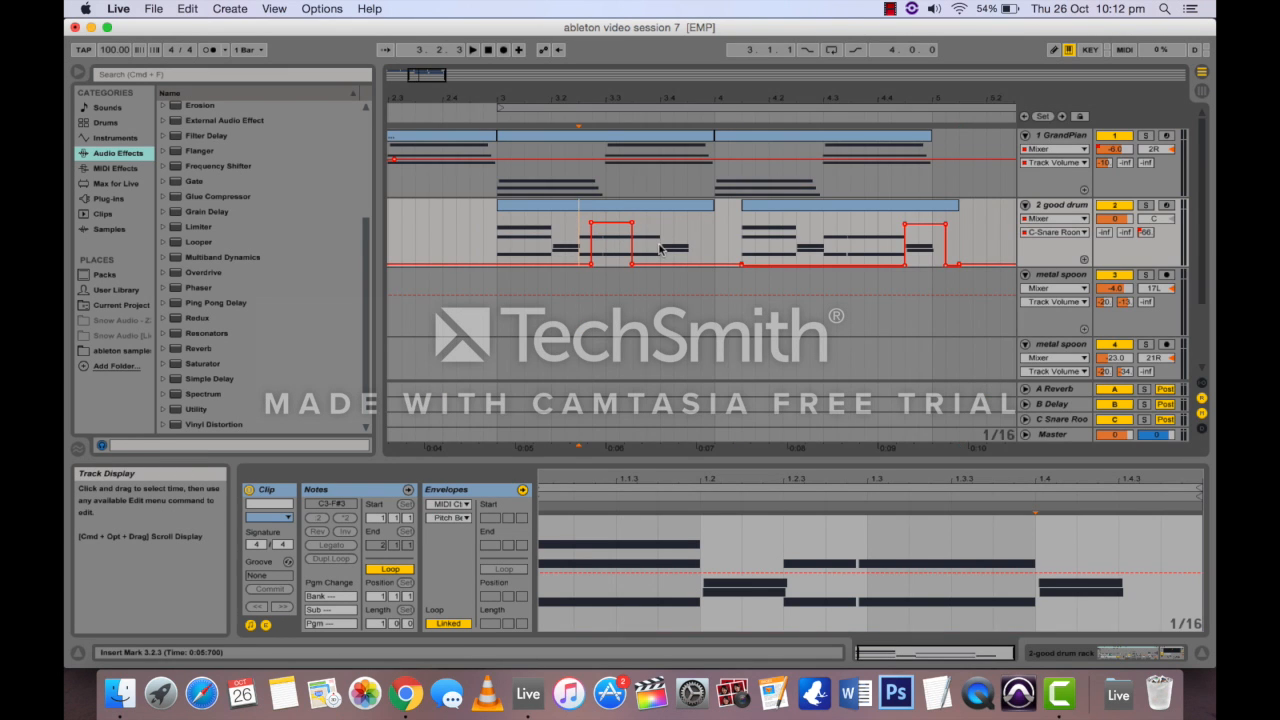